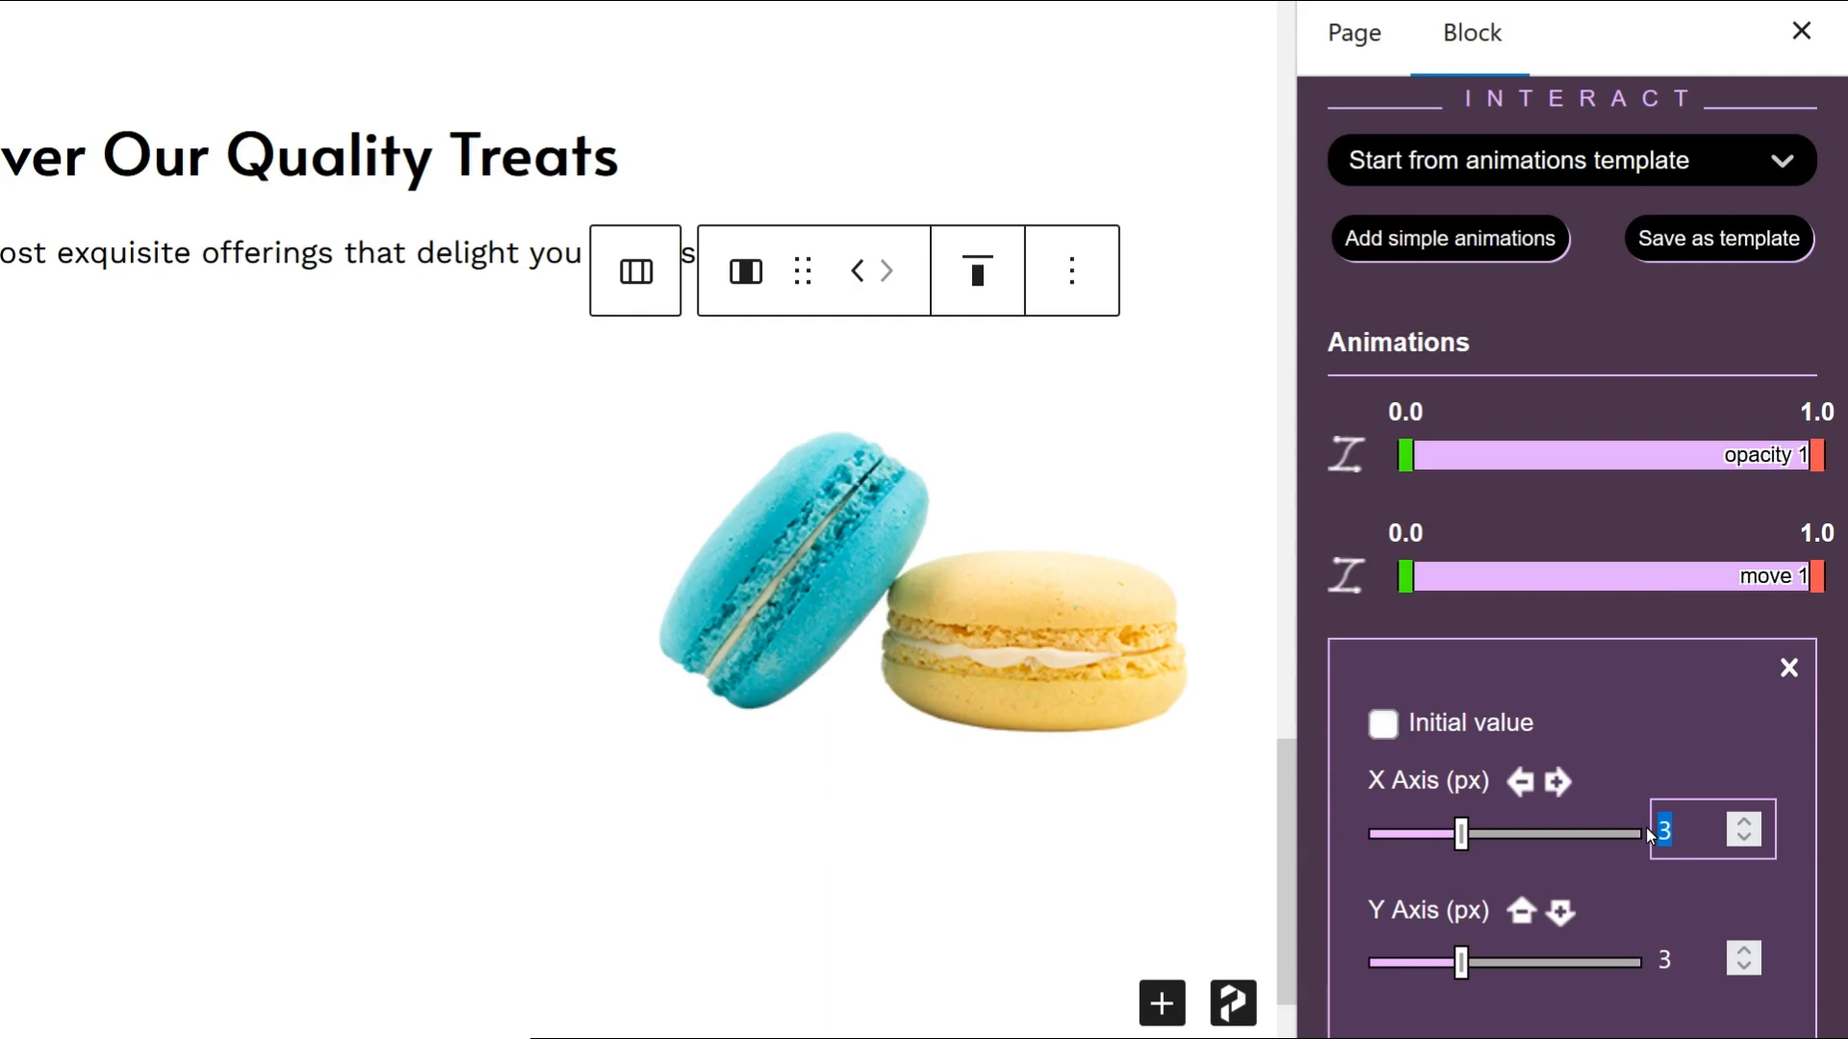
Set the move animation's Y axis to -100 px and close its settings
click(1671, 953)
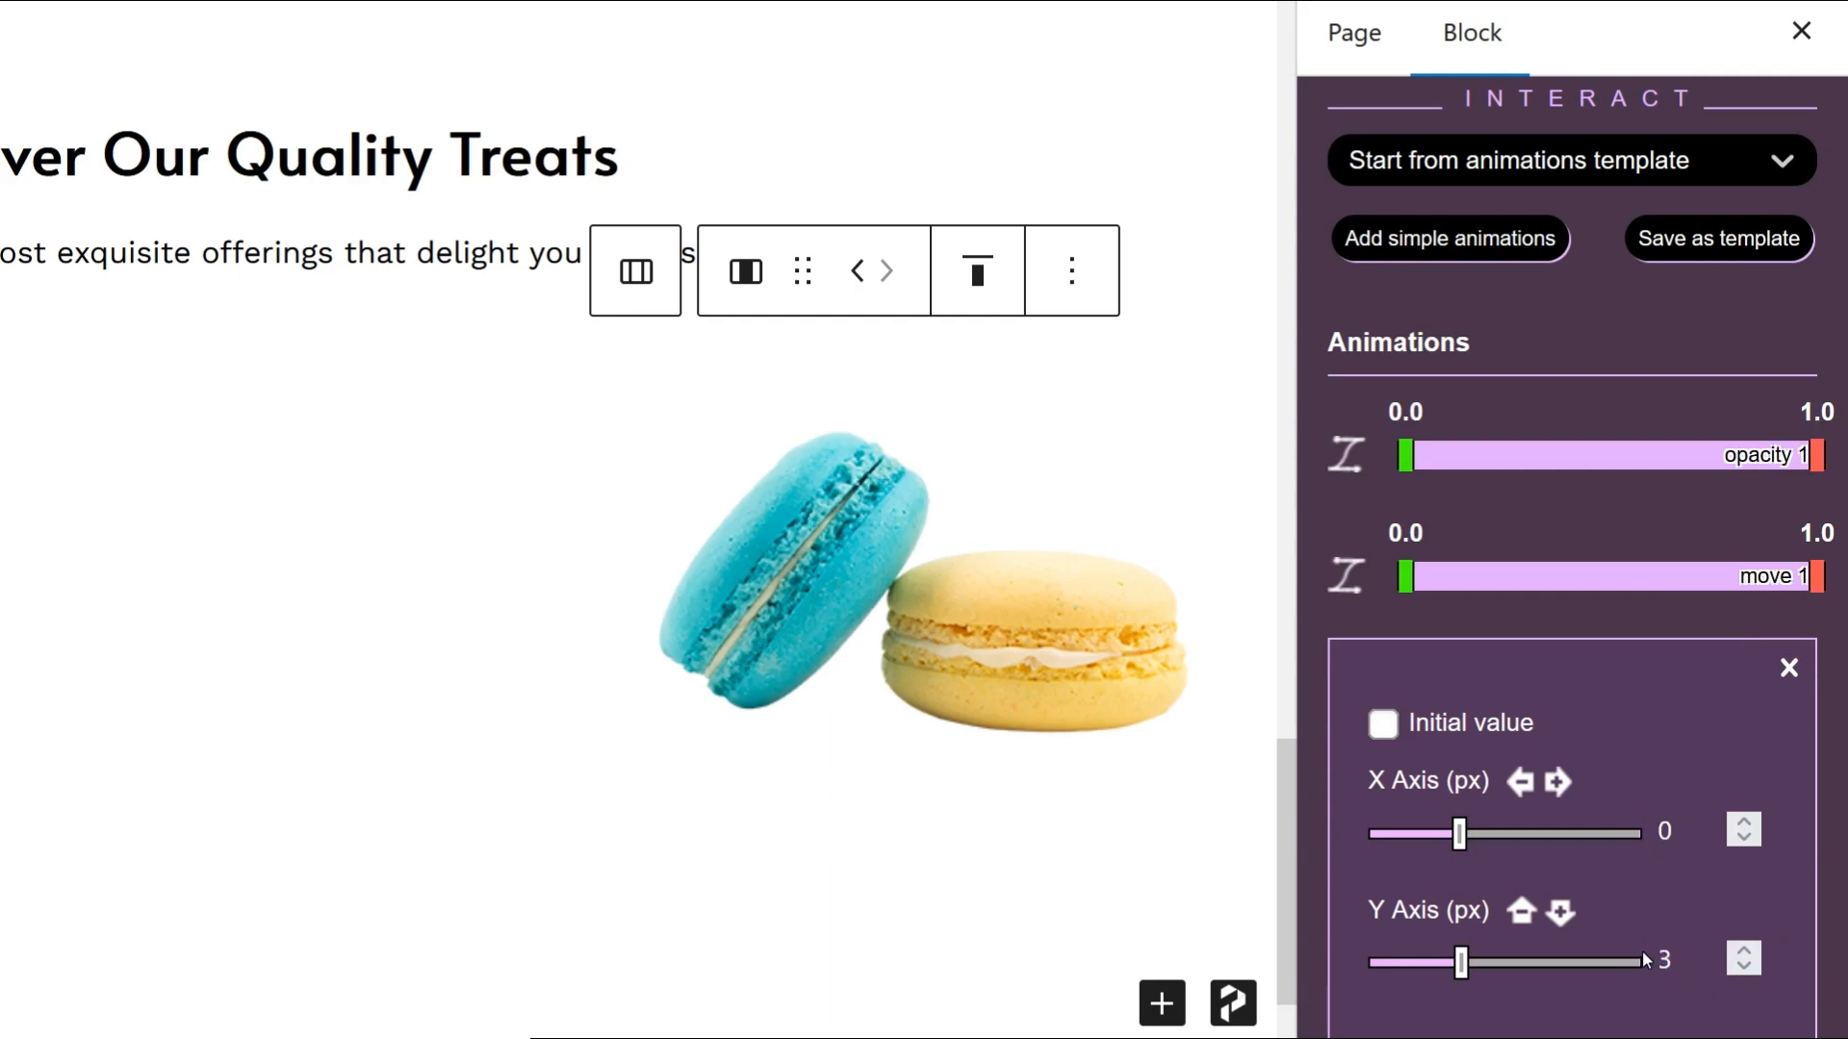
key(BackSpace)
text(-100)
click(1788, 668)
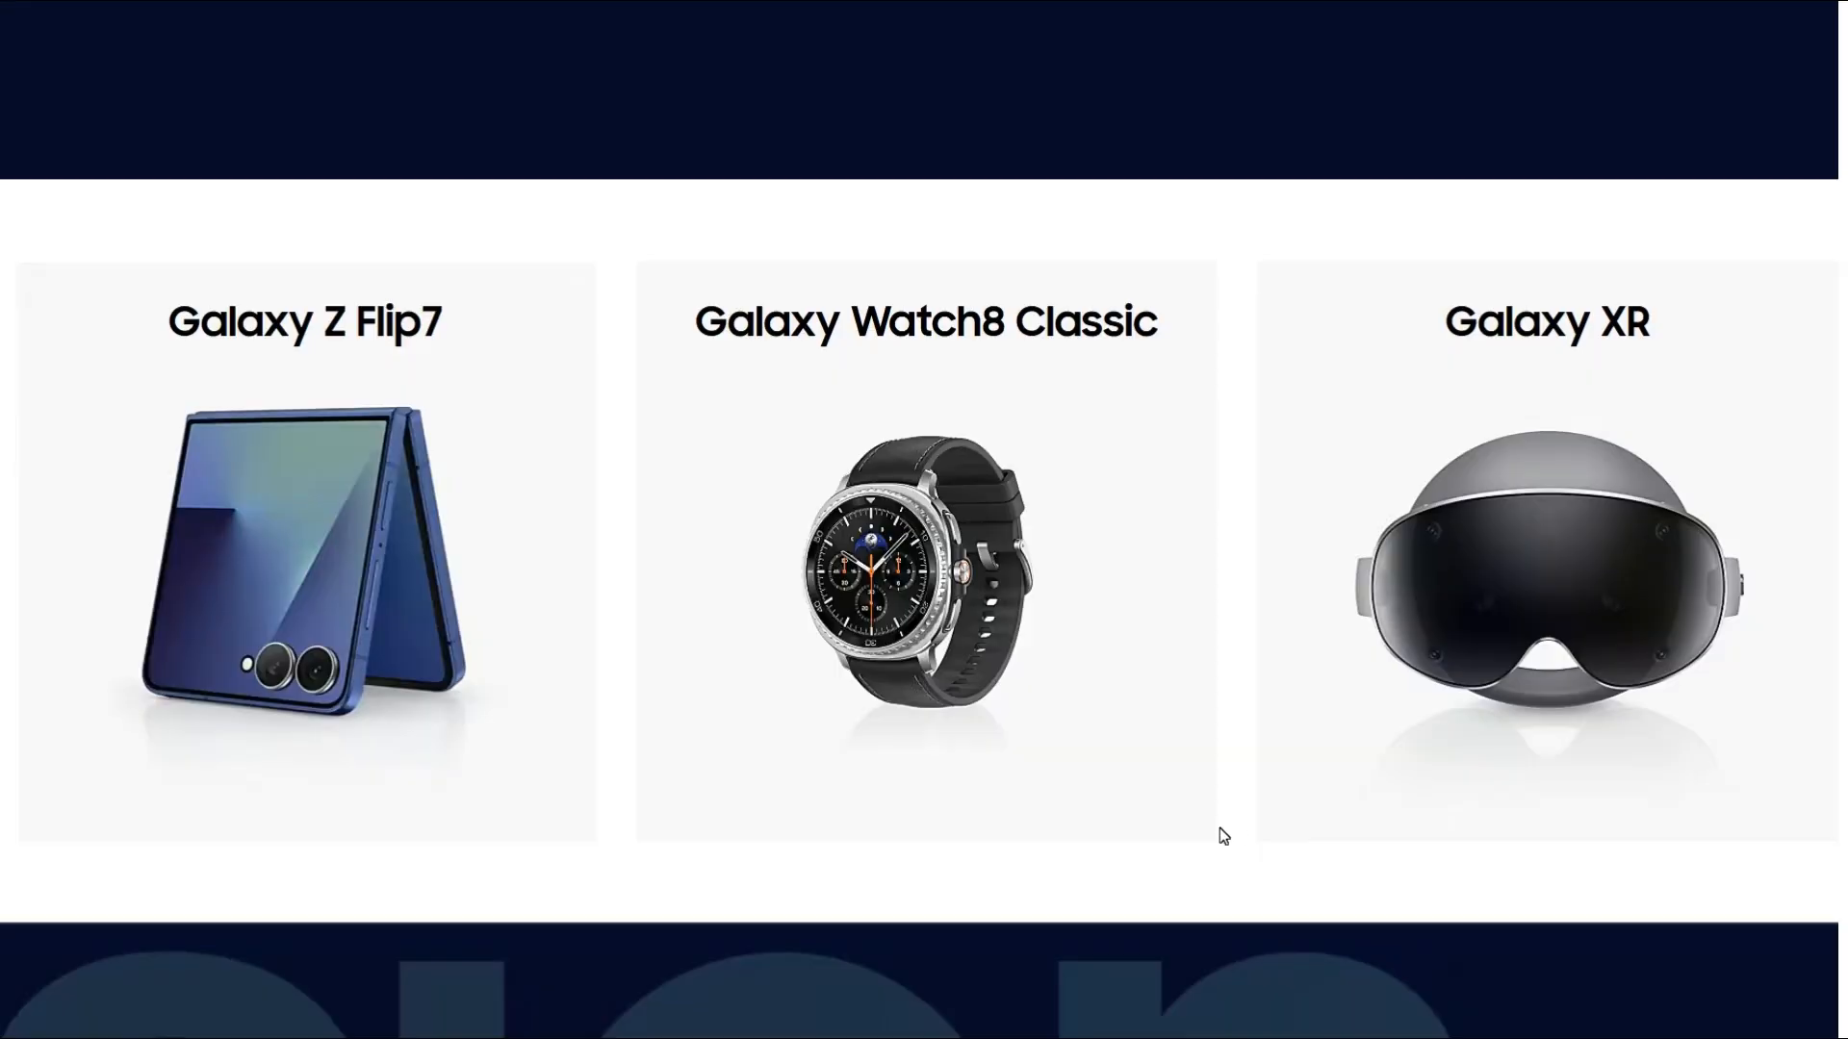
mouse_move(1137, 743)
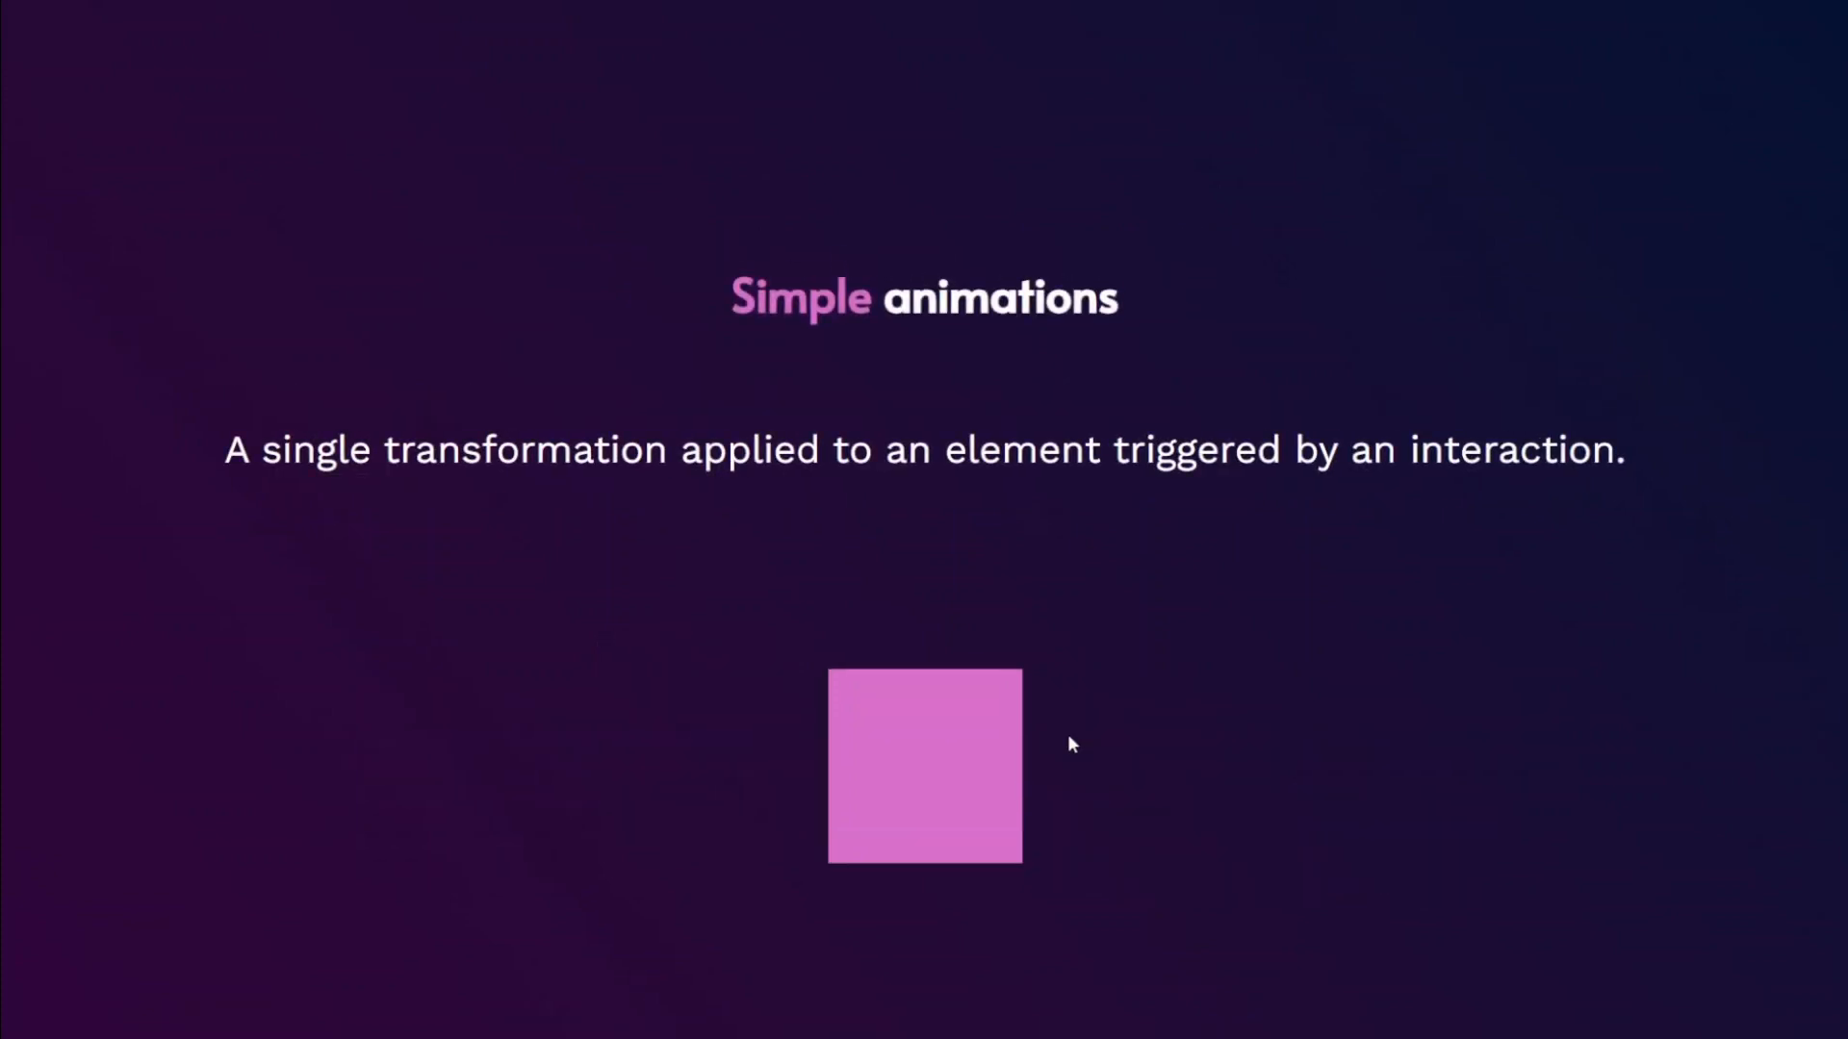
click(962, 791)
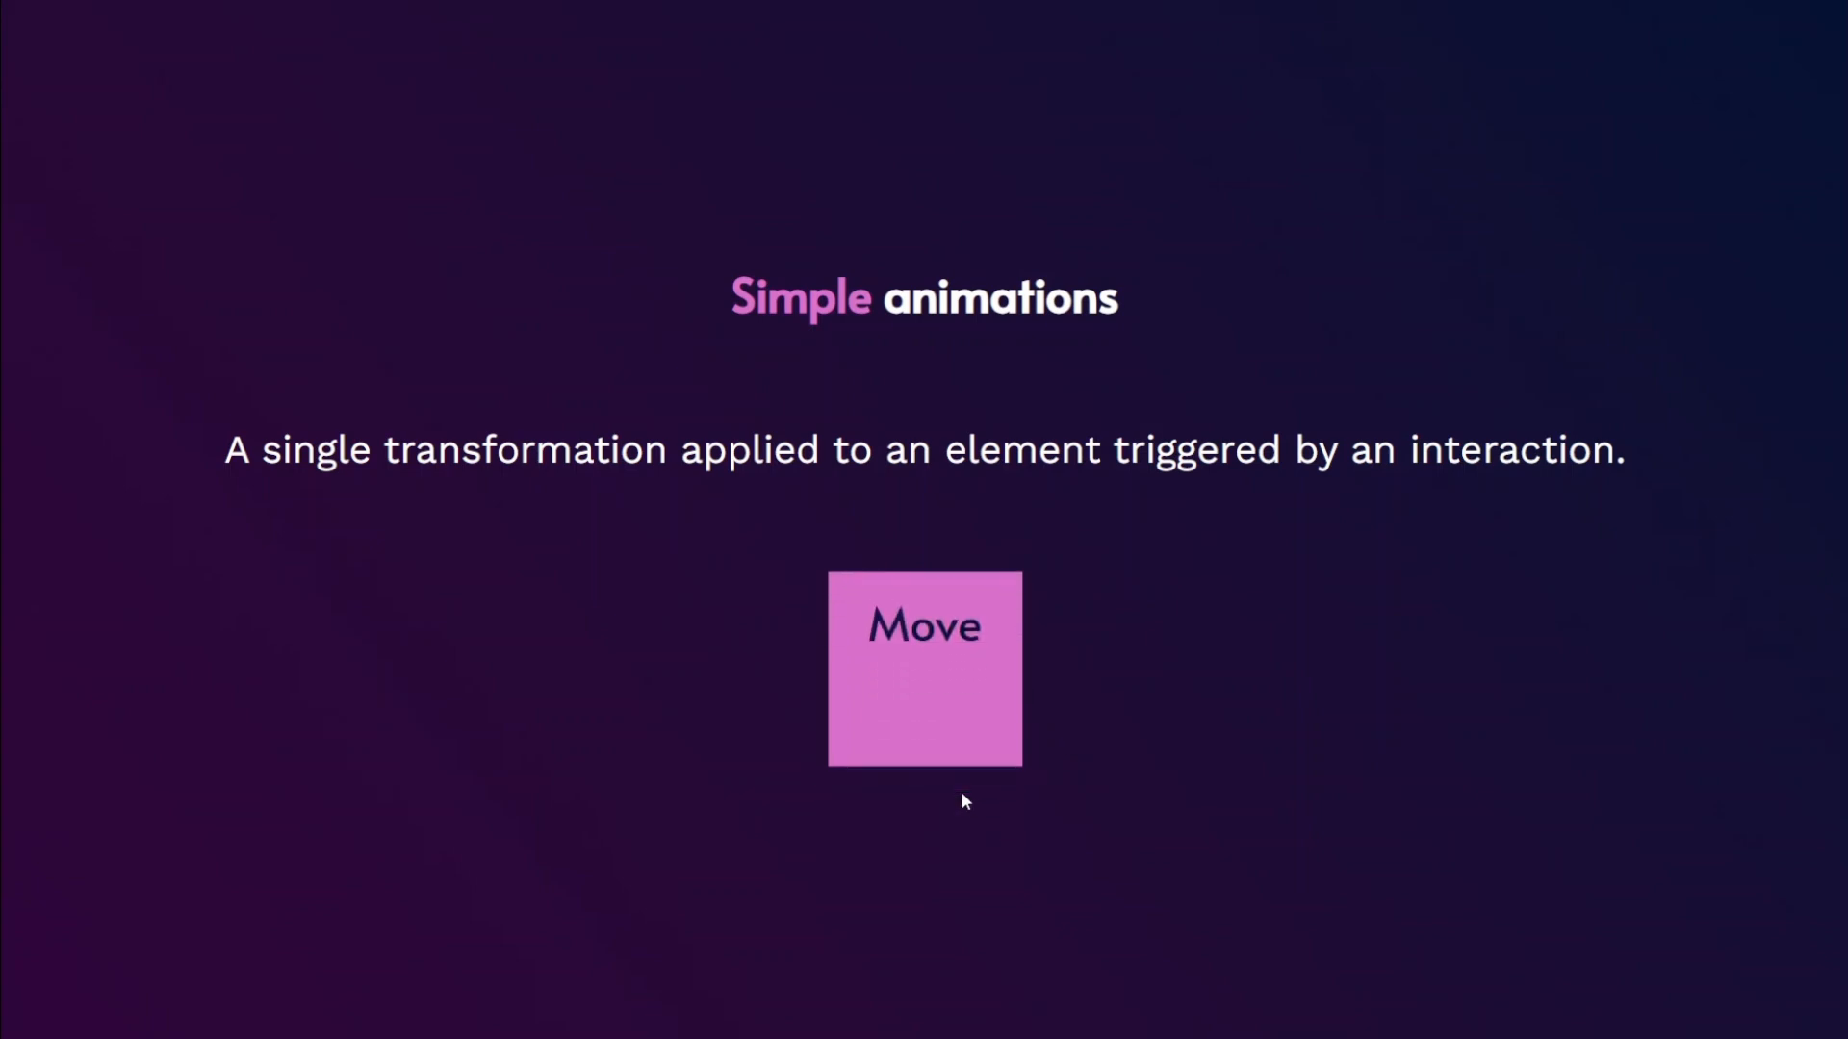
key(Right)
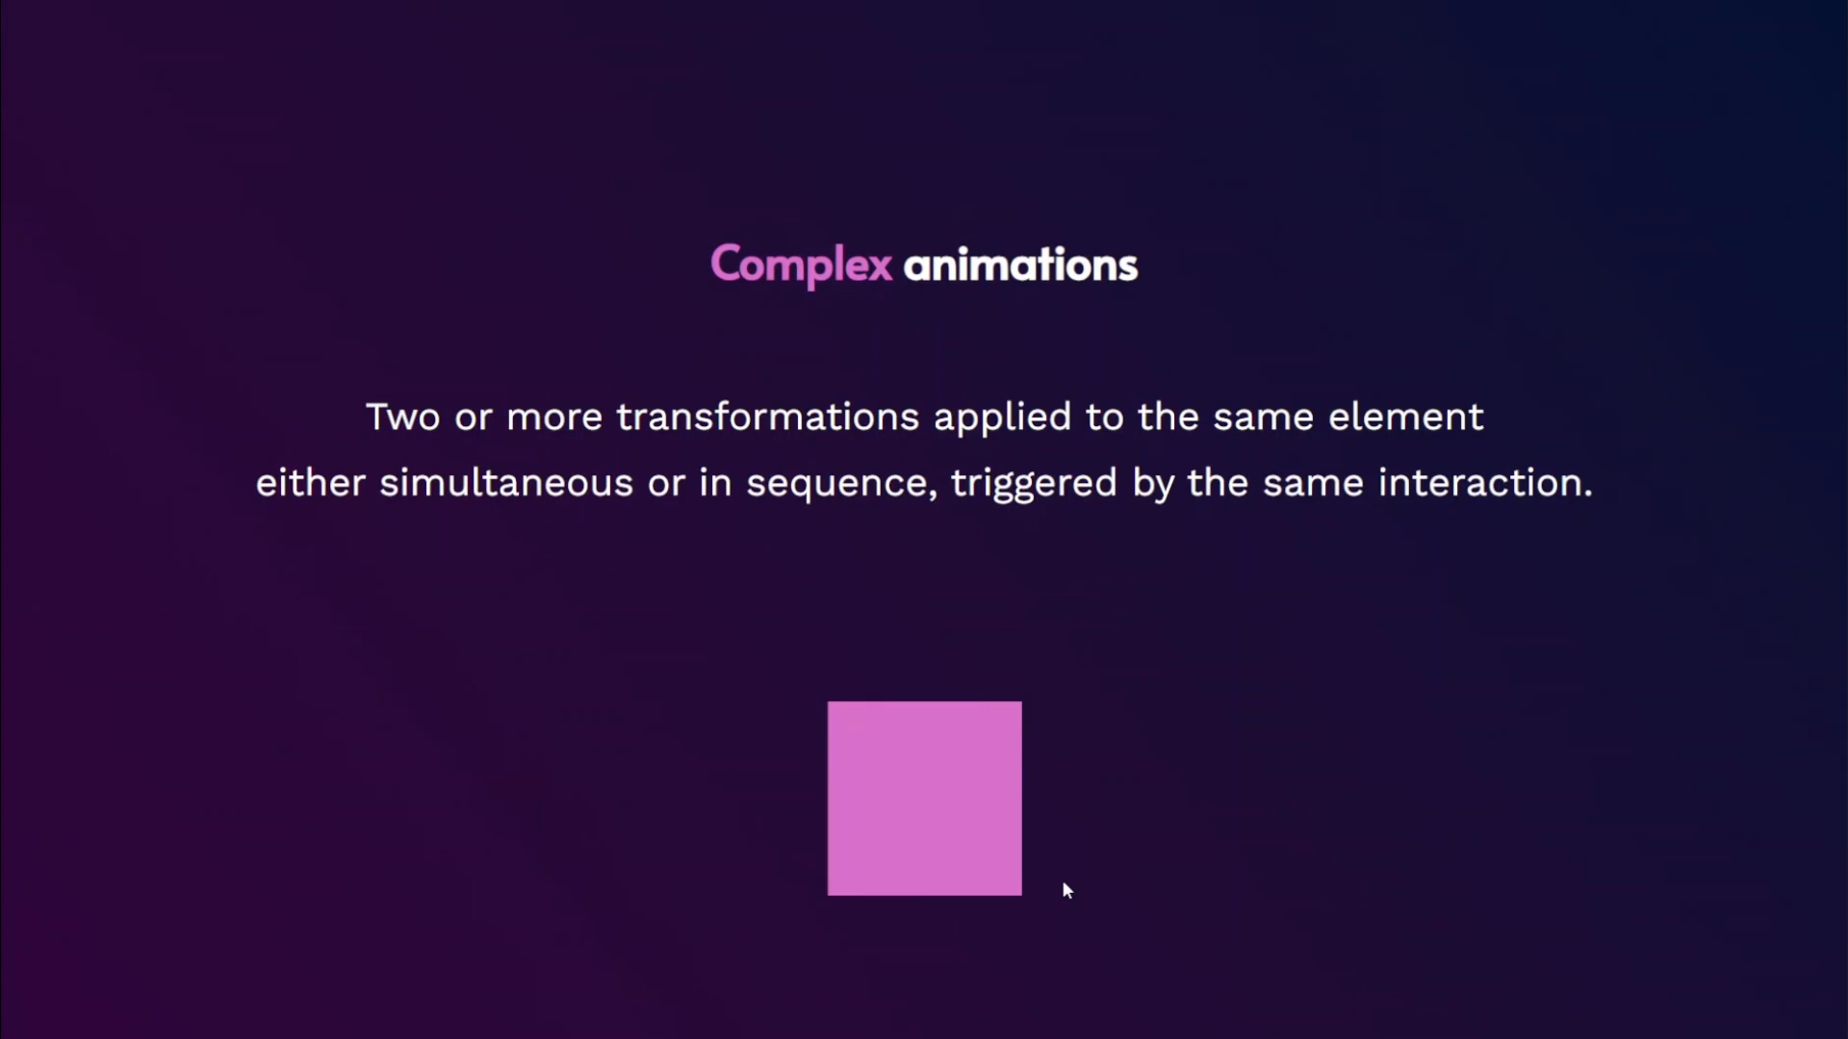
click(1004, 875)
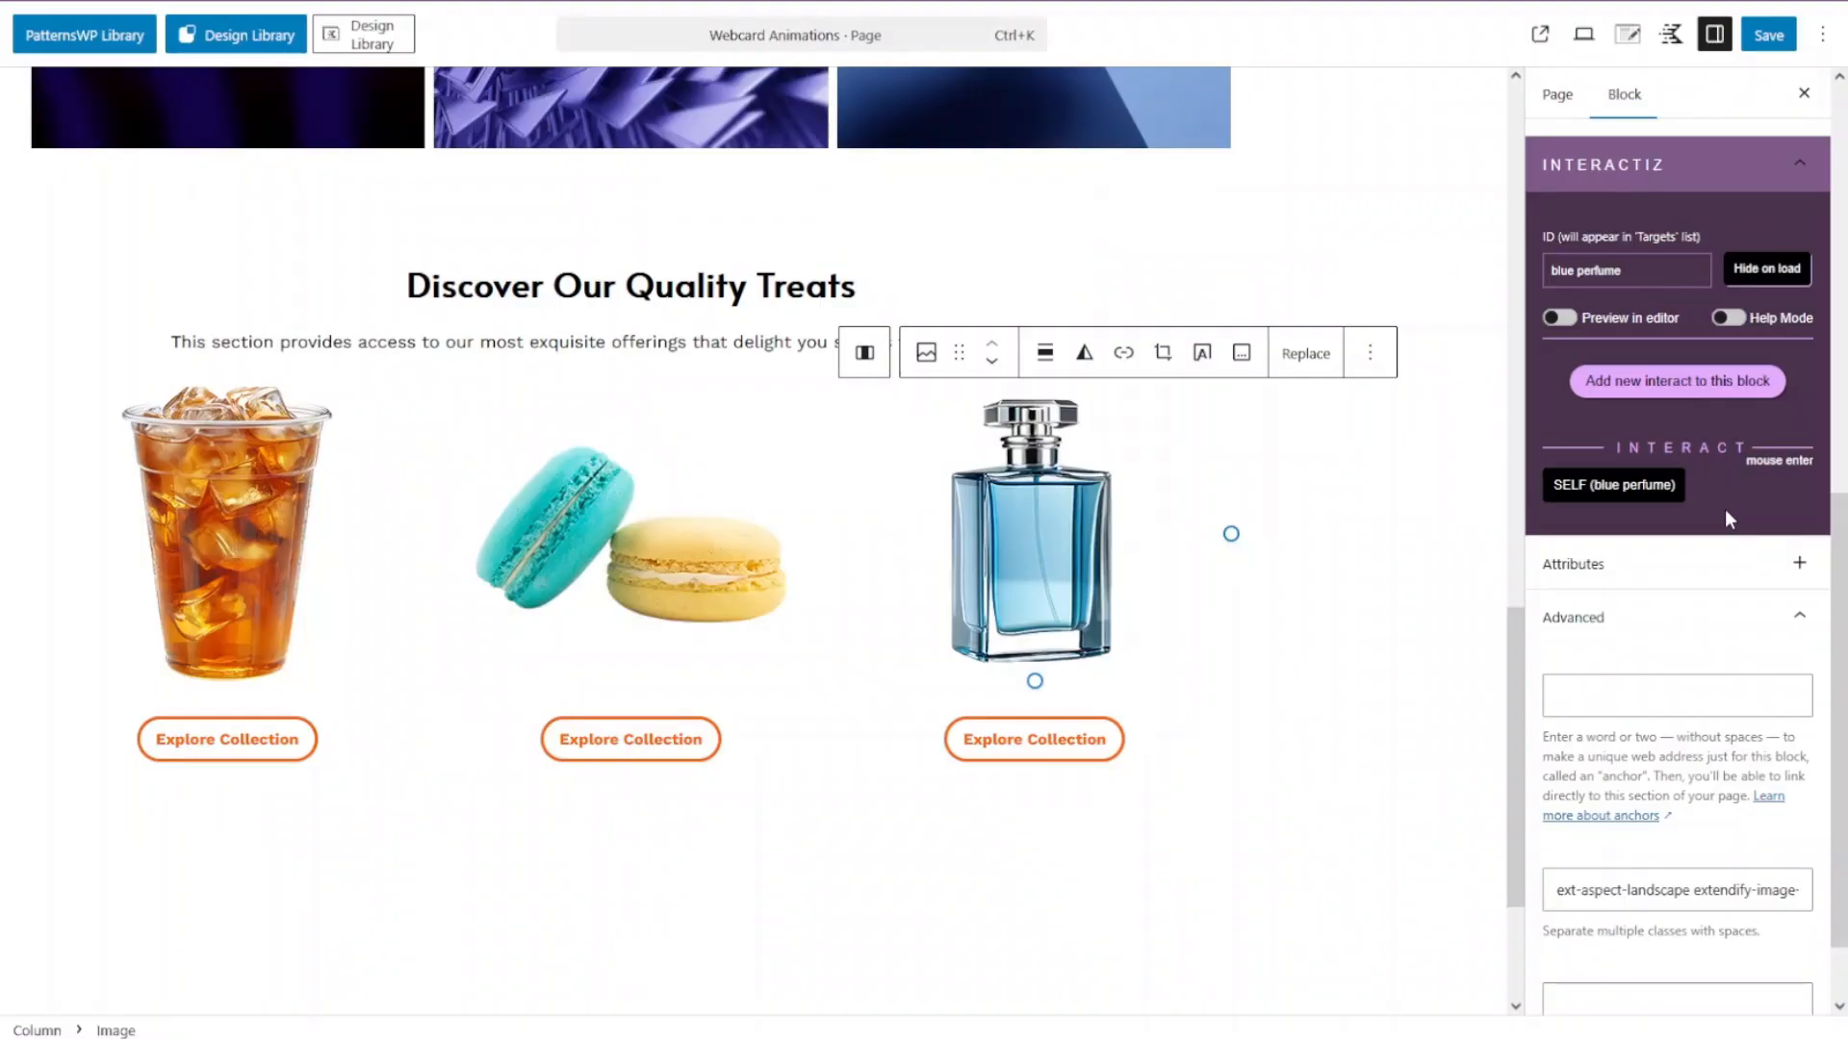
Add a rotate & skew animation to the blue perfume image's mouse enter interaction and toggle its preview in the editor
click(1685, 458)
click(1641, 527)
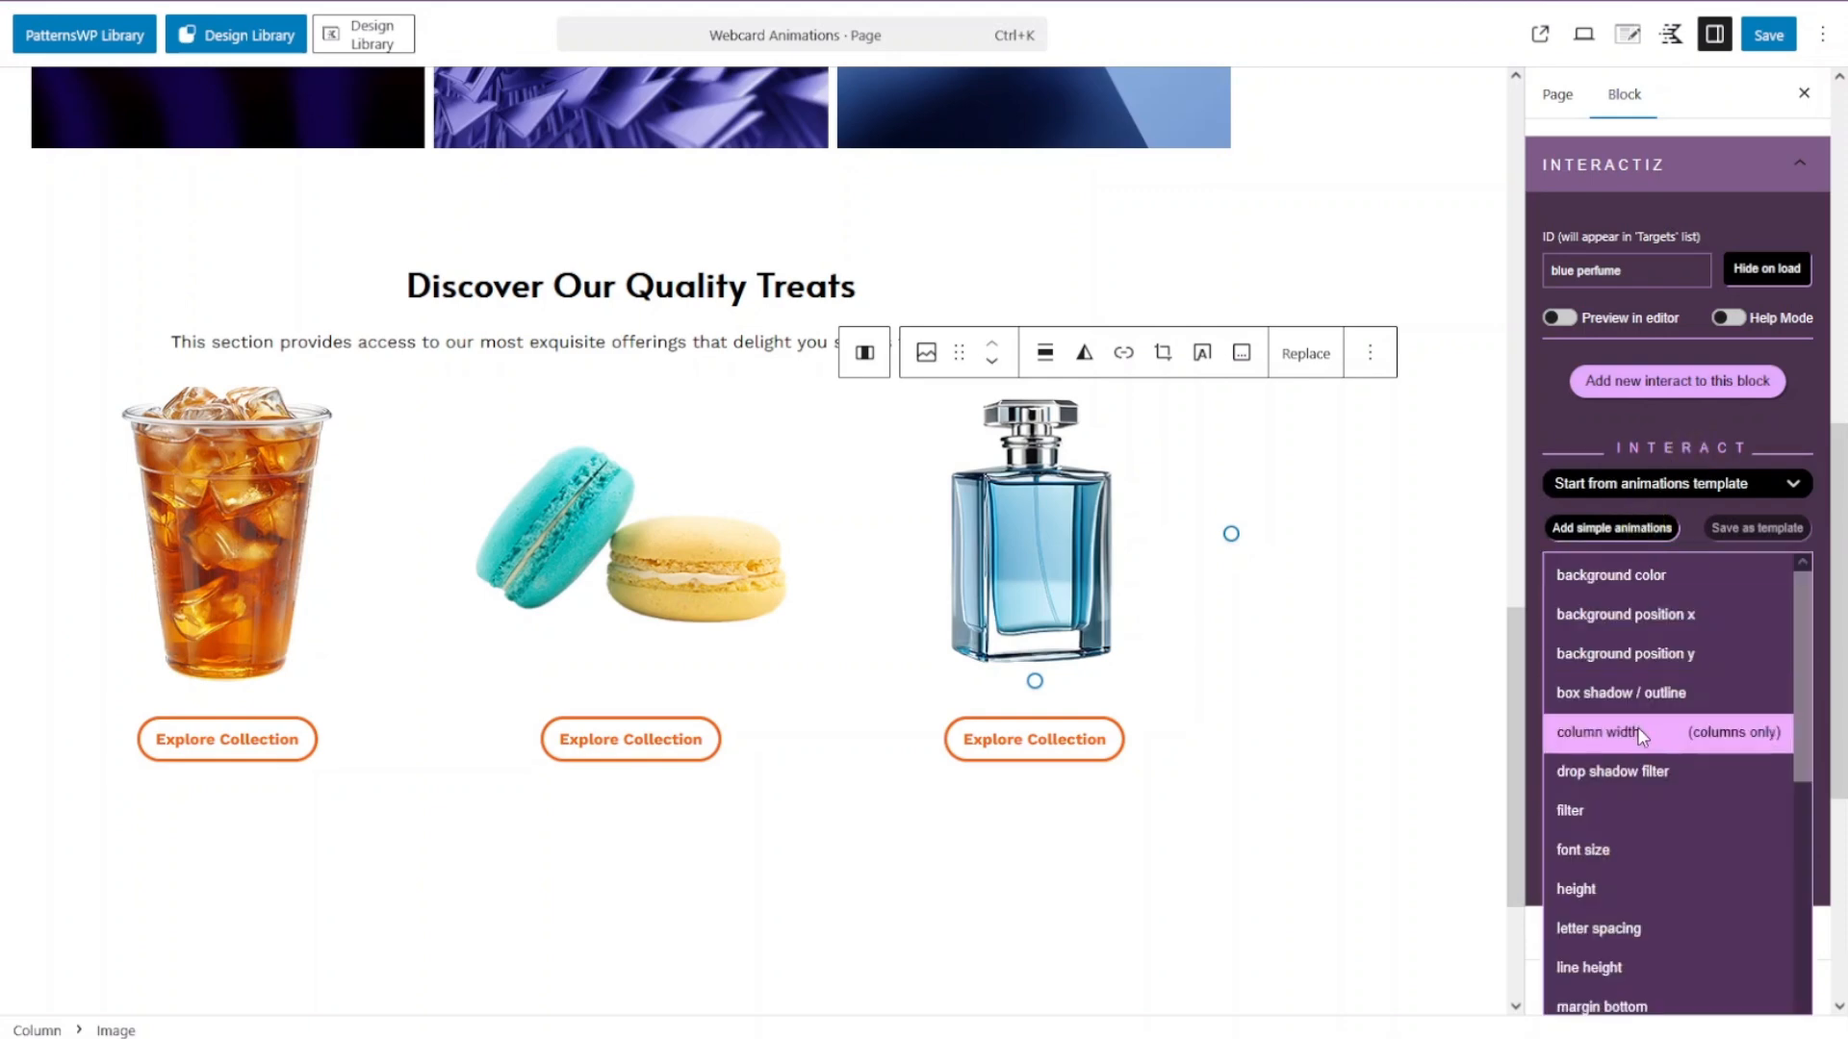
scroll(1637, 726, down, 4)
scroll(1637, 725, down, 1)
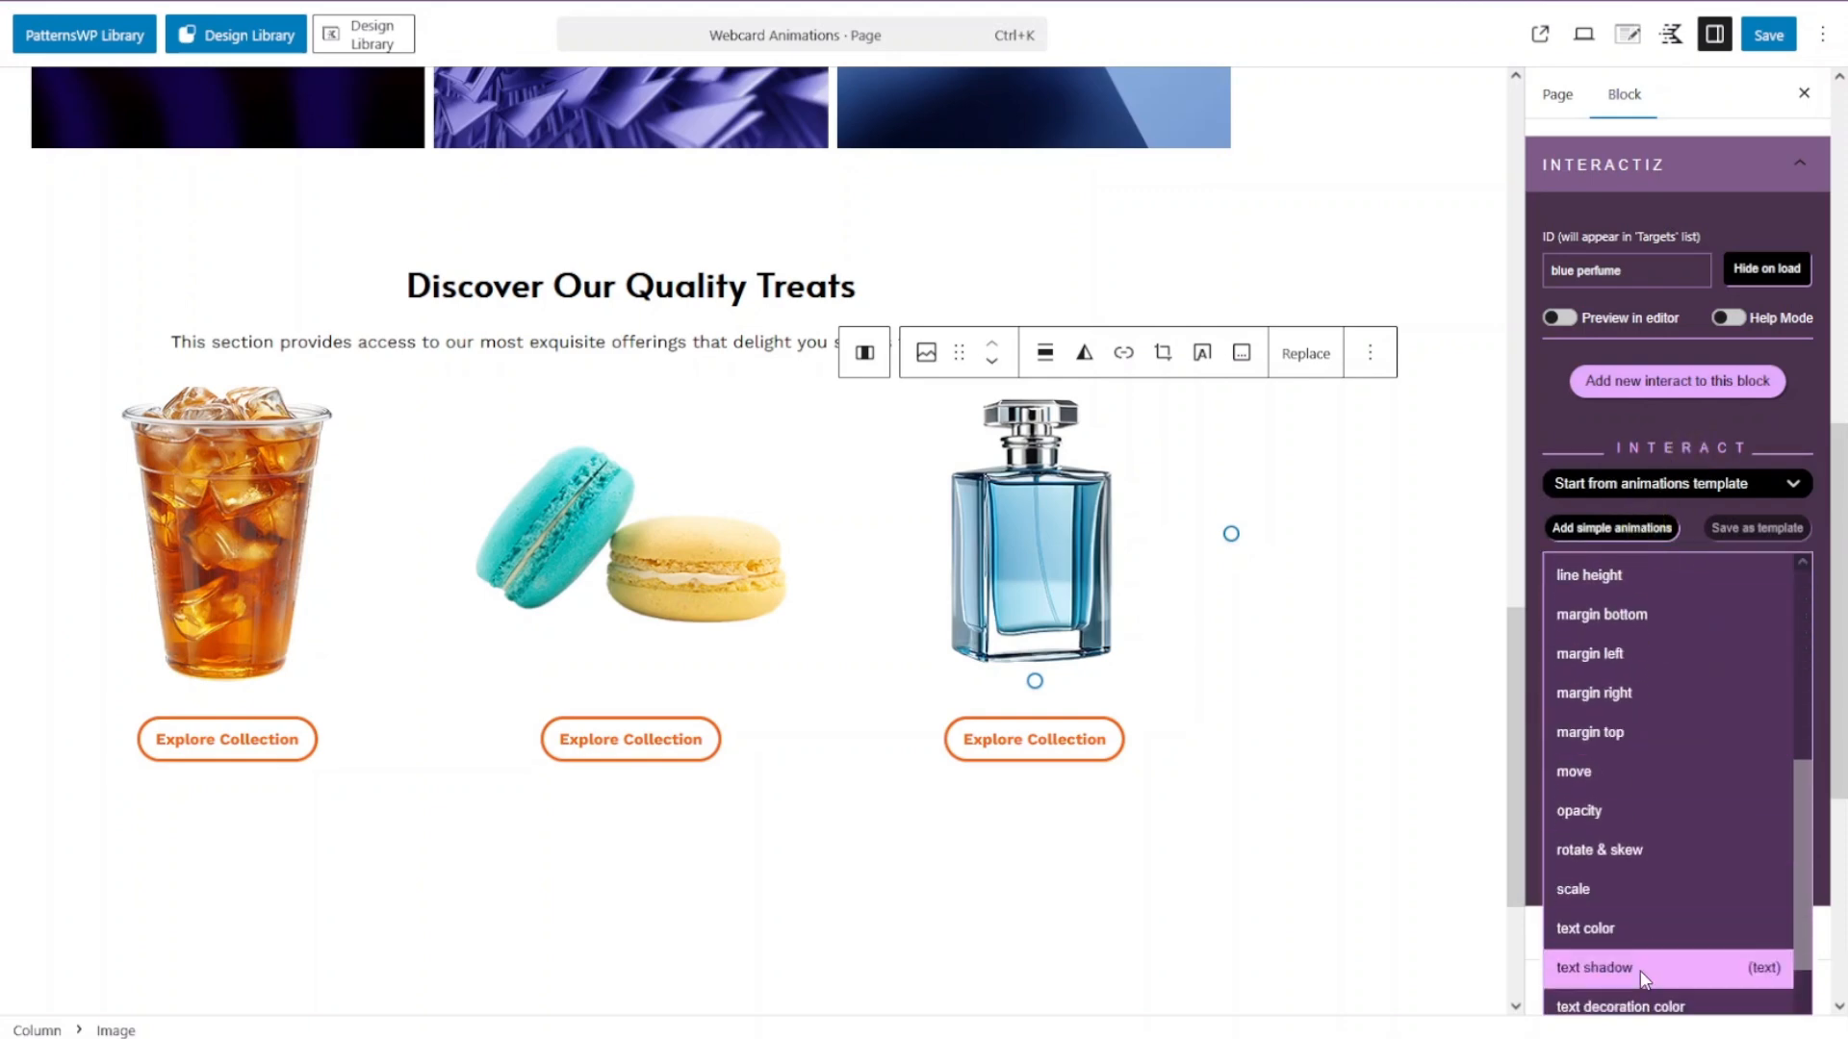
click(1636, 854)
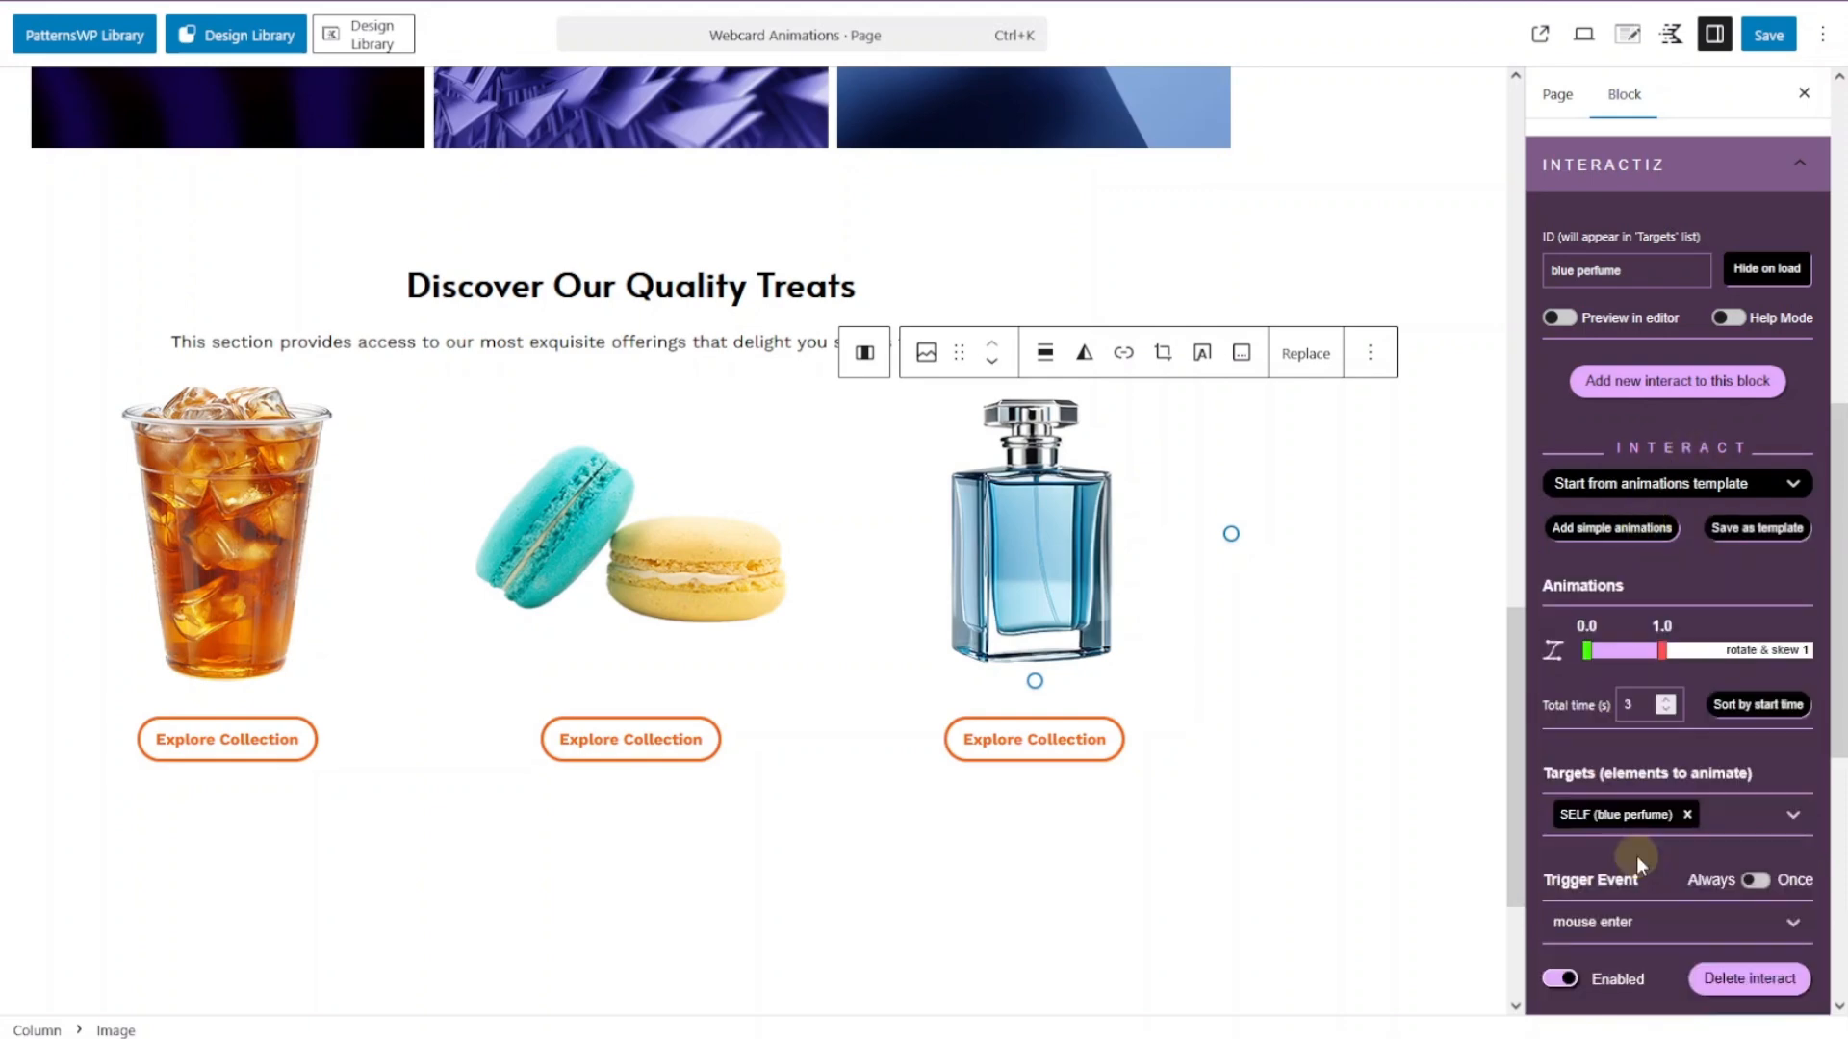
click(1560, 317)
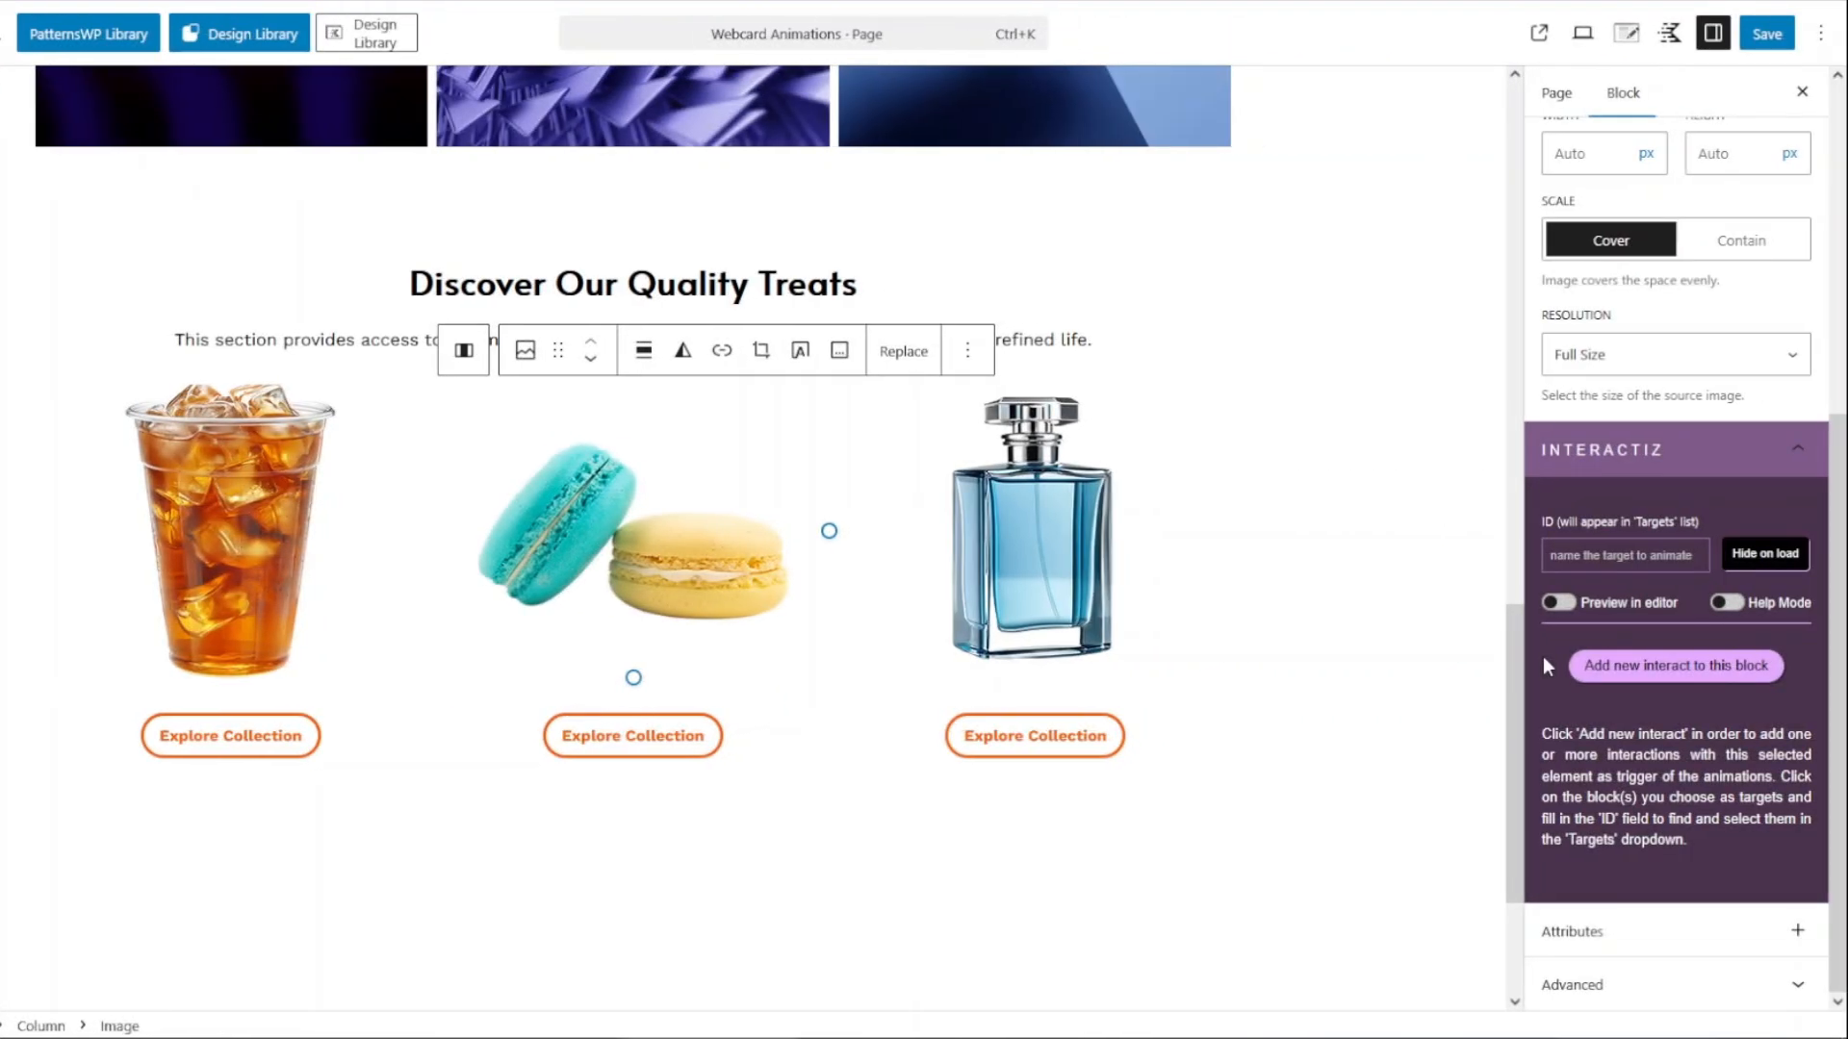
Give the macaron image the interaction ID "macaronns"
click(1557, 556)
text(macaronns)
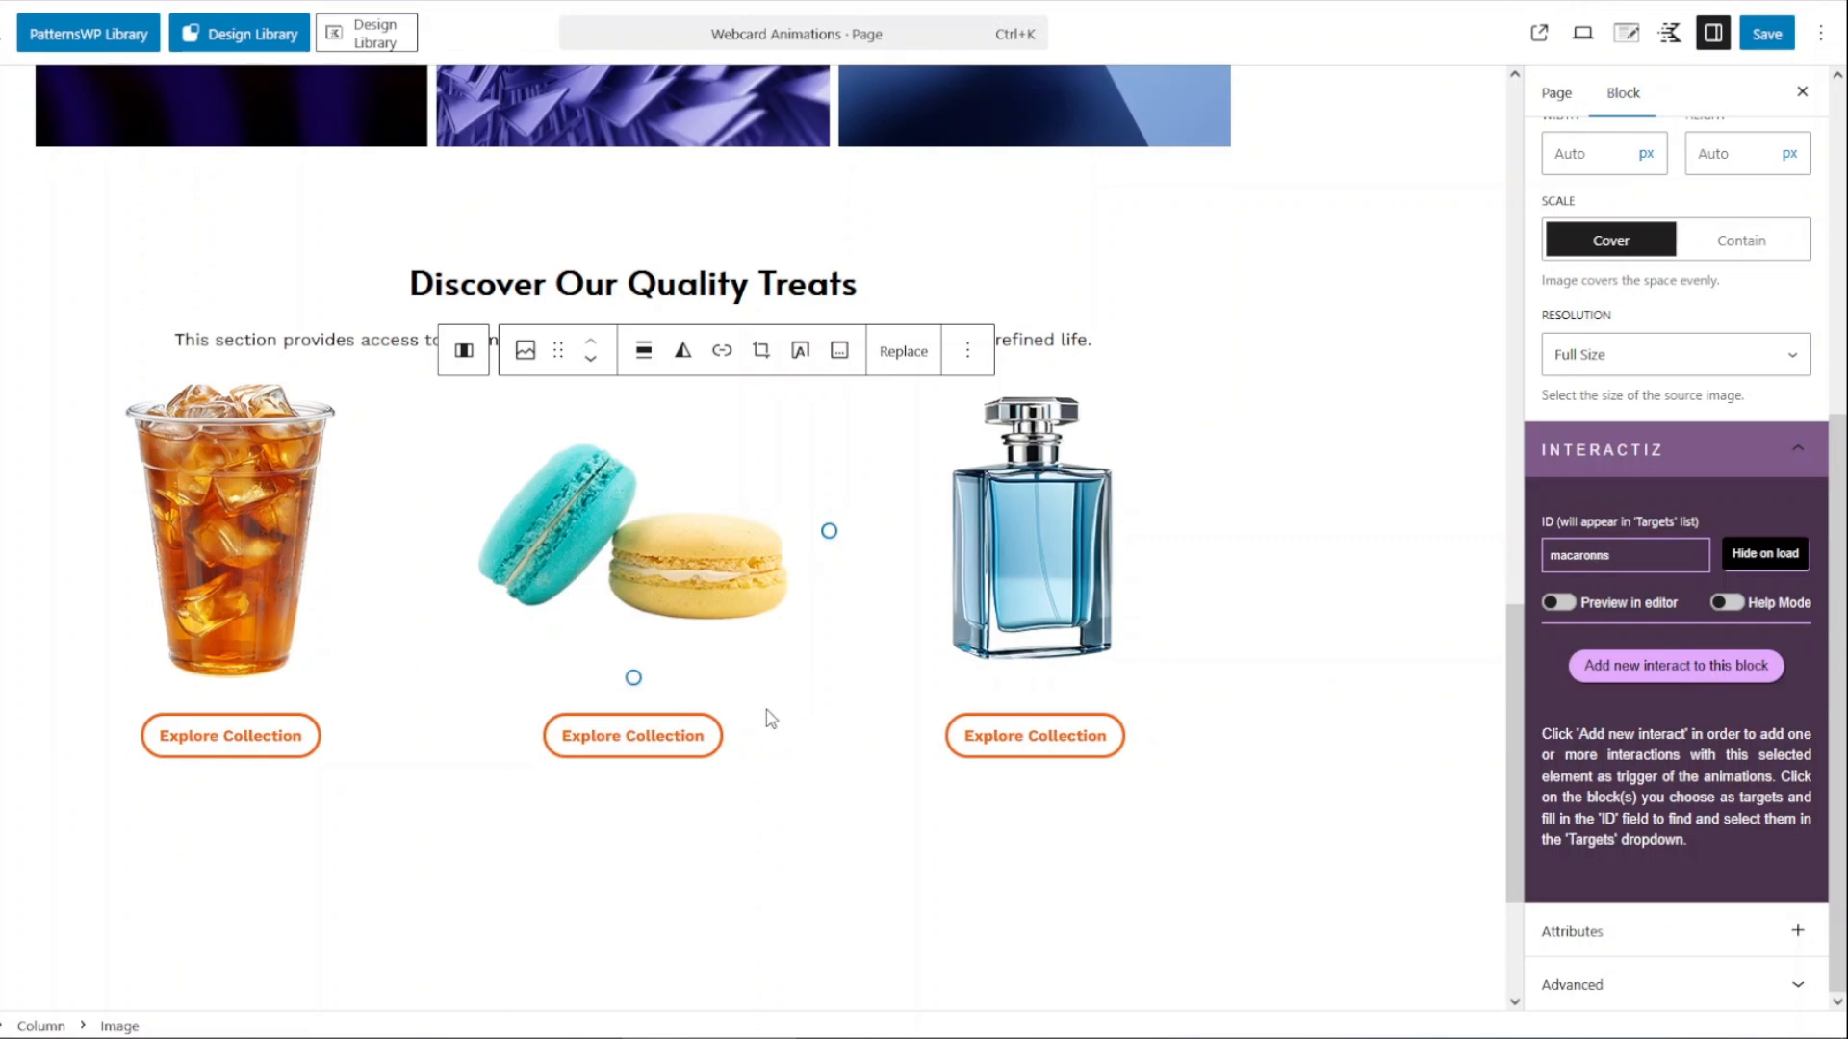
Give the Explore Collection button under the macarons the ID "Explore Button Middle" and hide it on load
click(707, 732)
click(1619, 547)
text(Explore Button Middle)
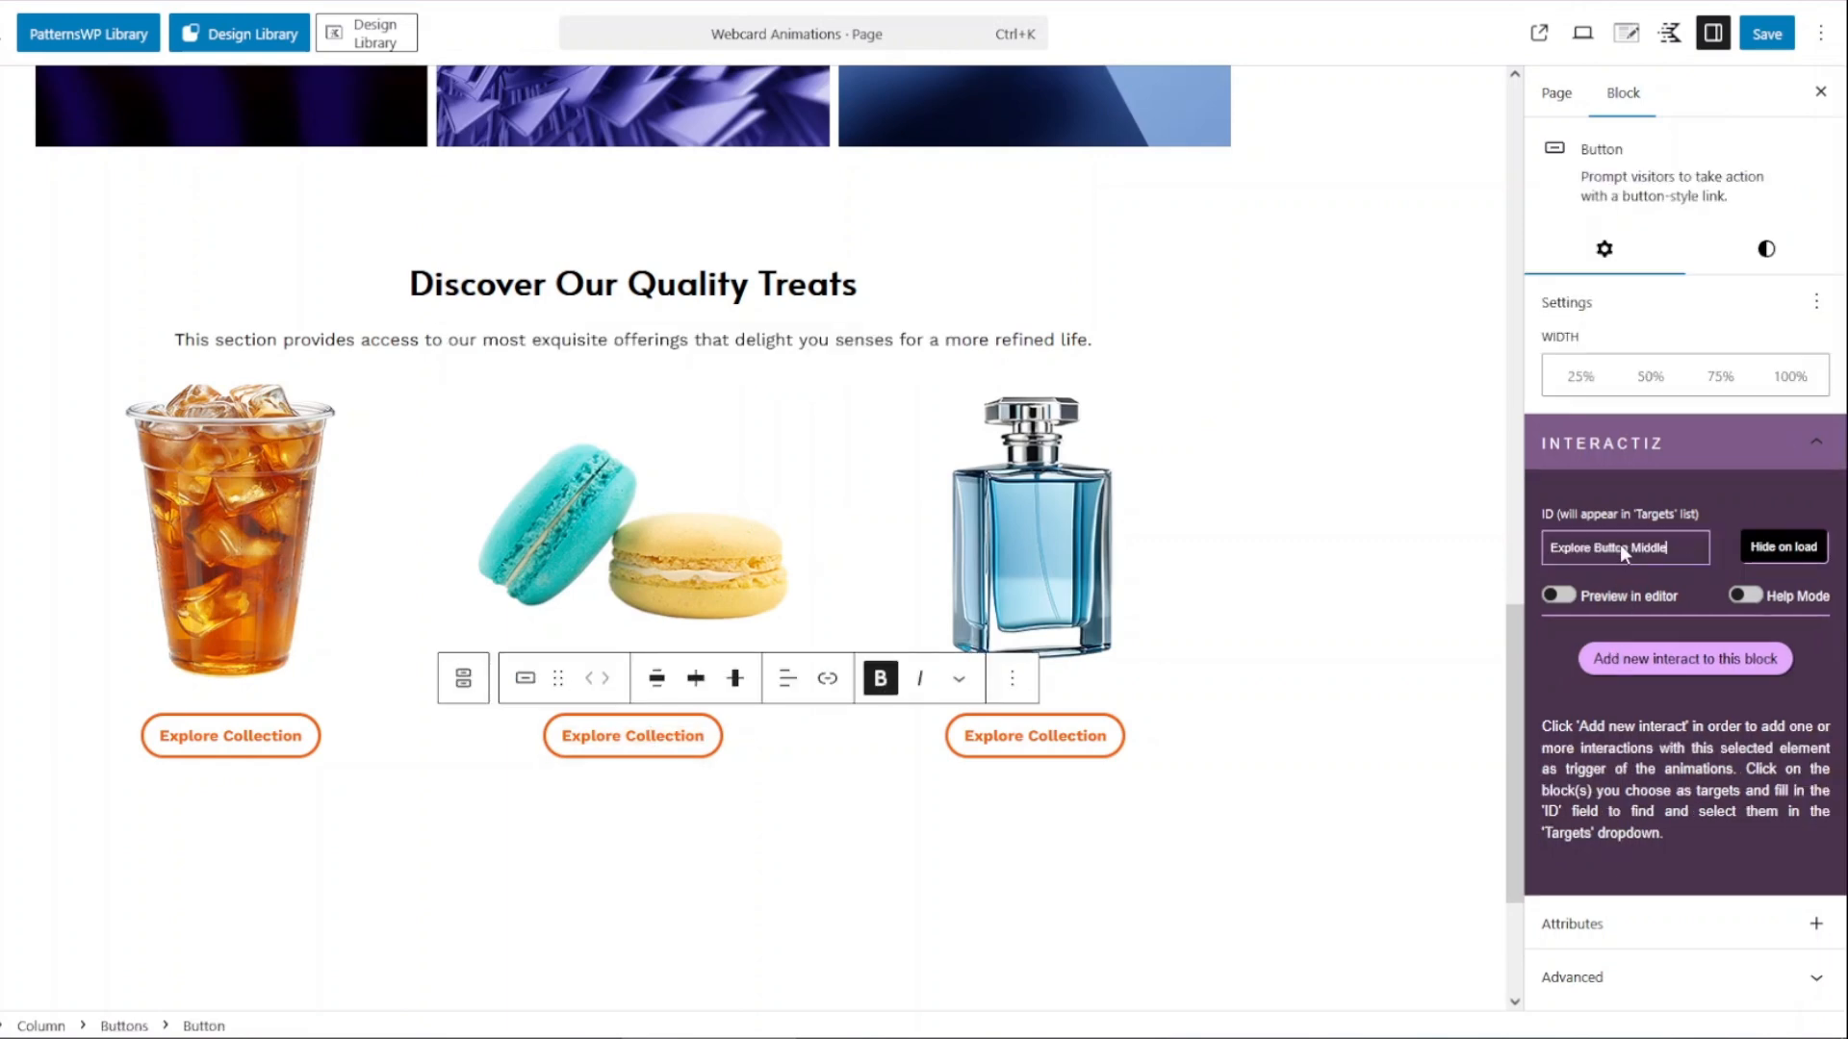
click(1773, 550)
click(1753, 548)
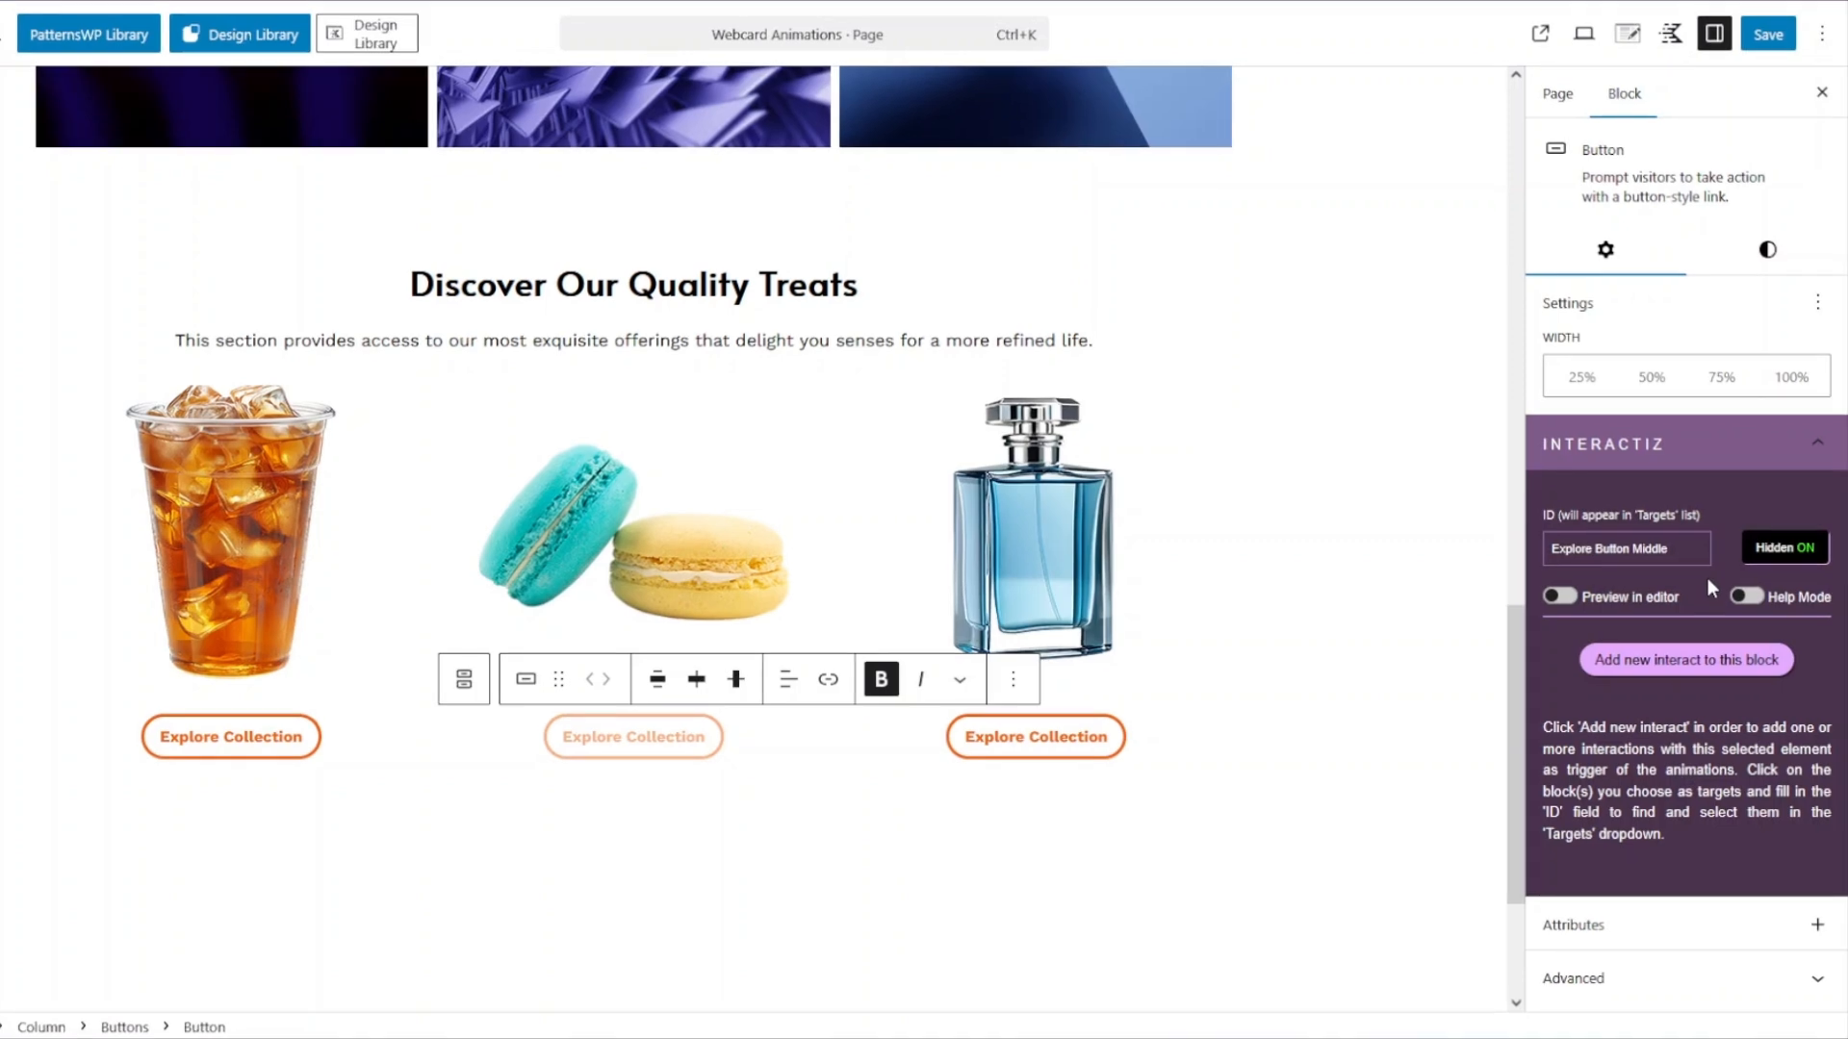
Add a new interaction to the macaron column with the mouse enter trigger and Explore Button Middle as target
click(726, 780)
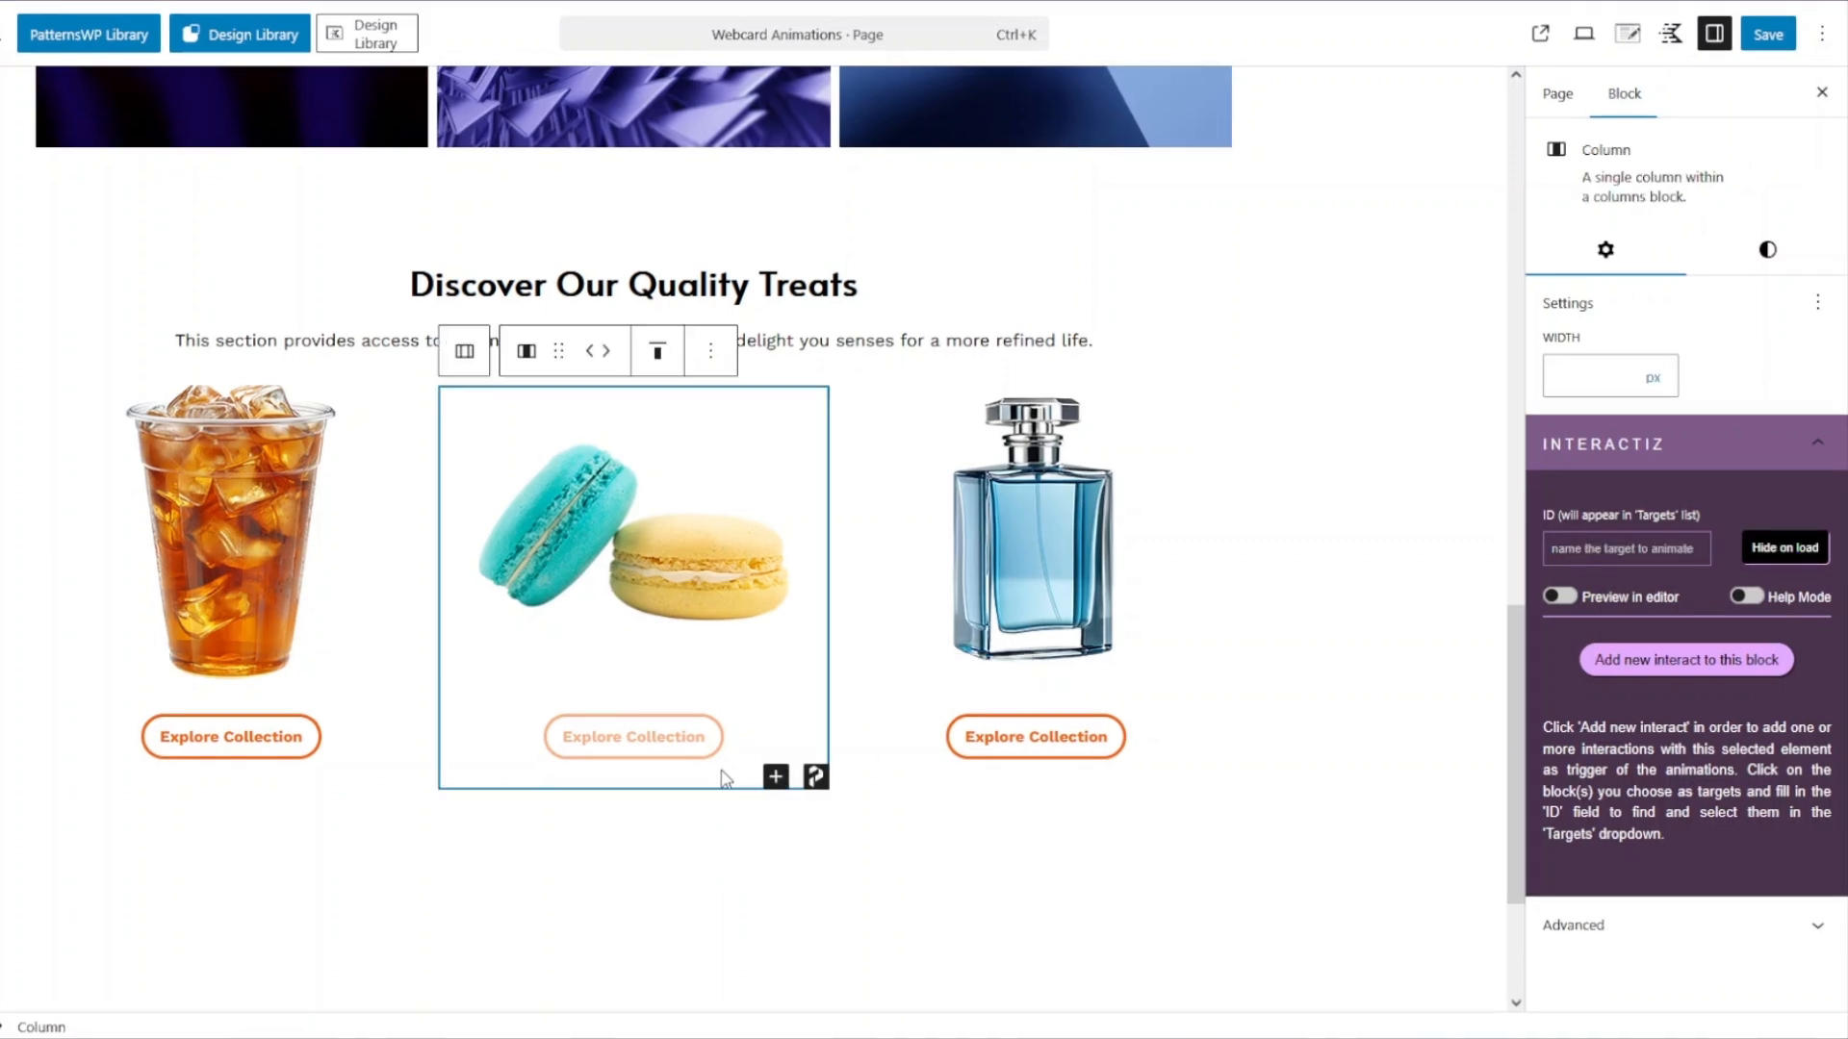
click(1638, 660)
scroll(1666, 691, down, 2)
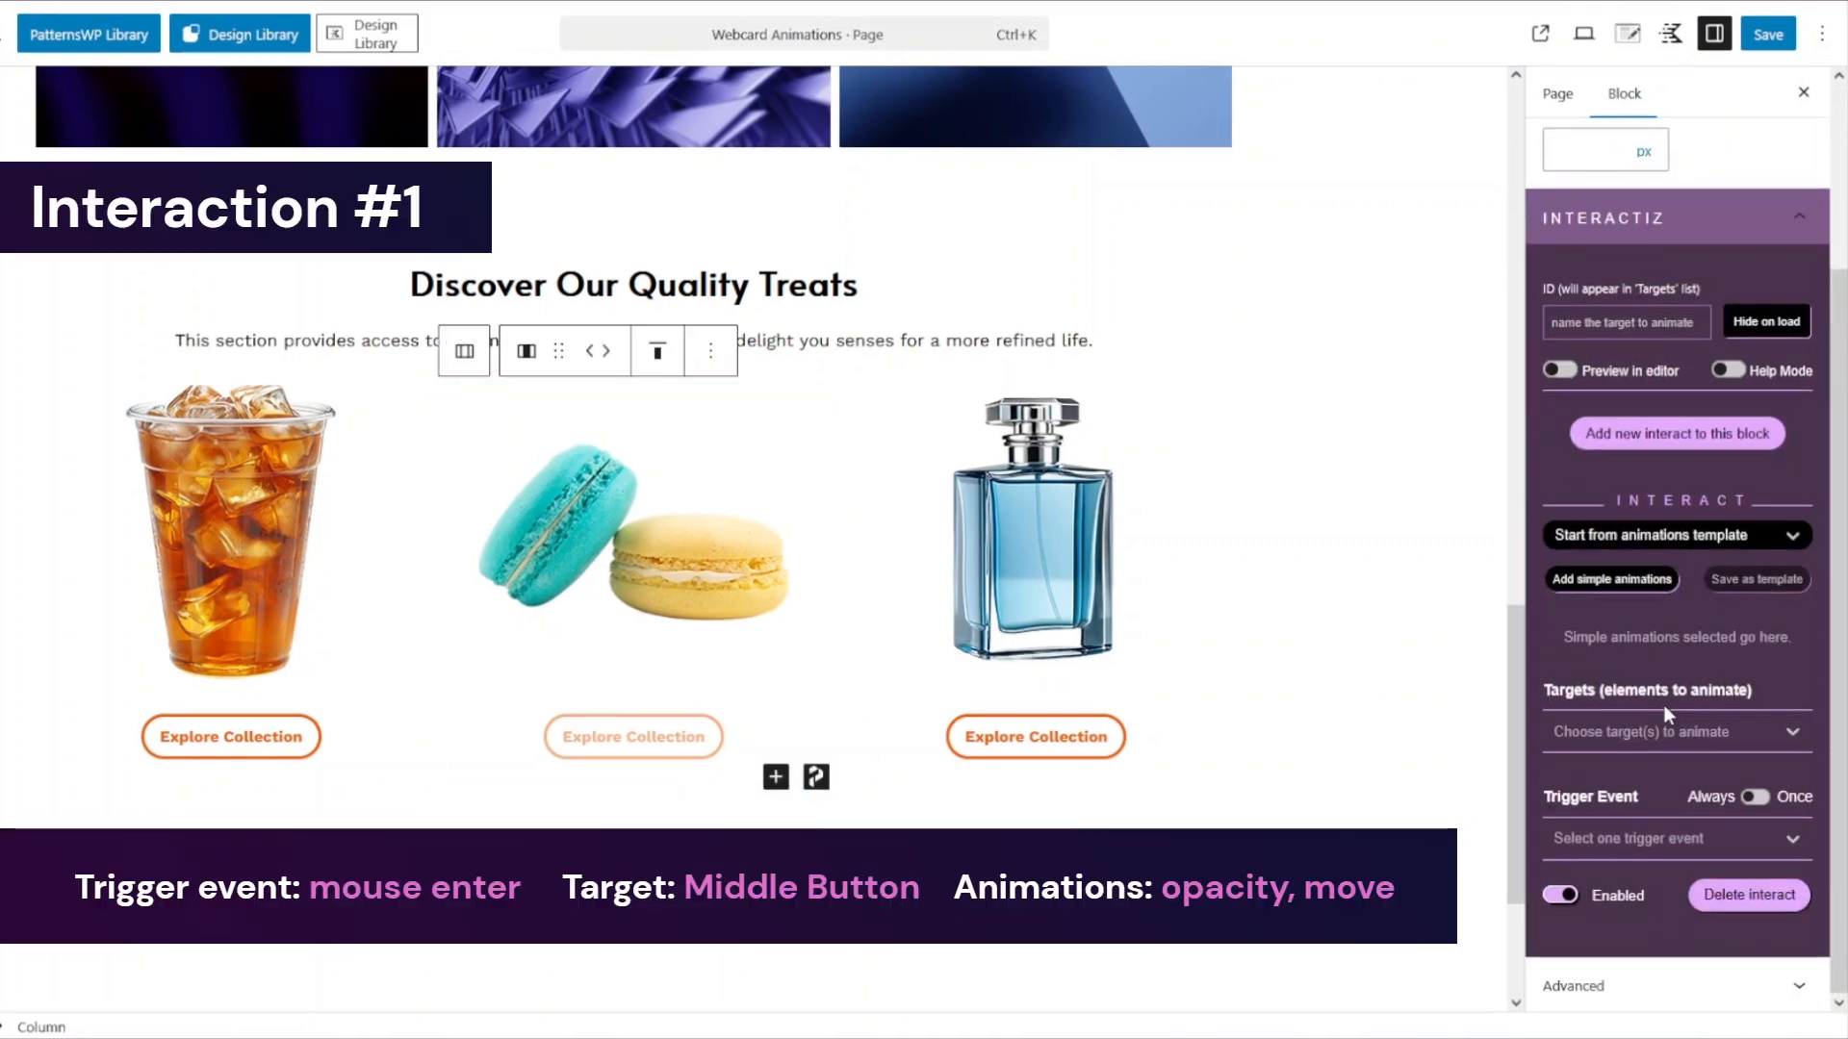
click(1634, 834)
click(1603, 703)
click(1613, 729)
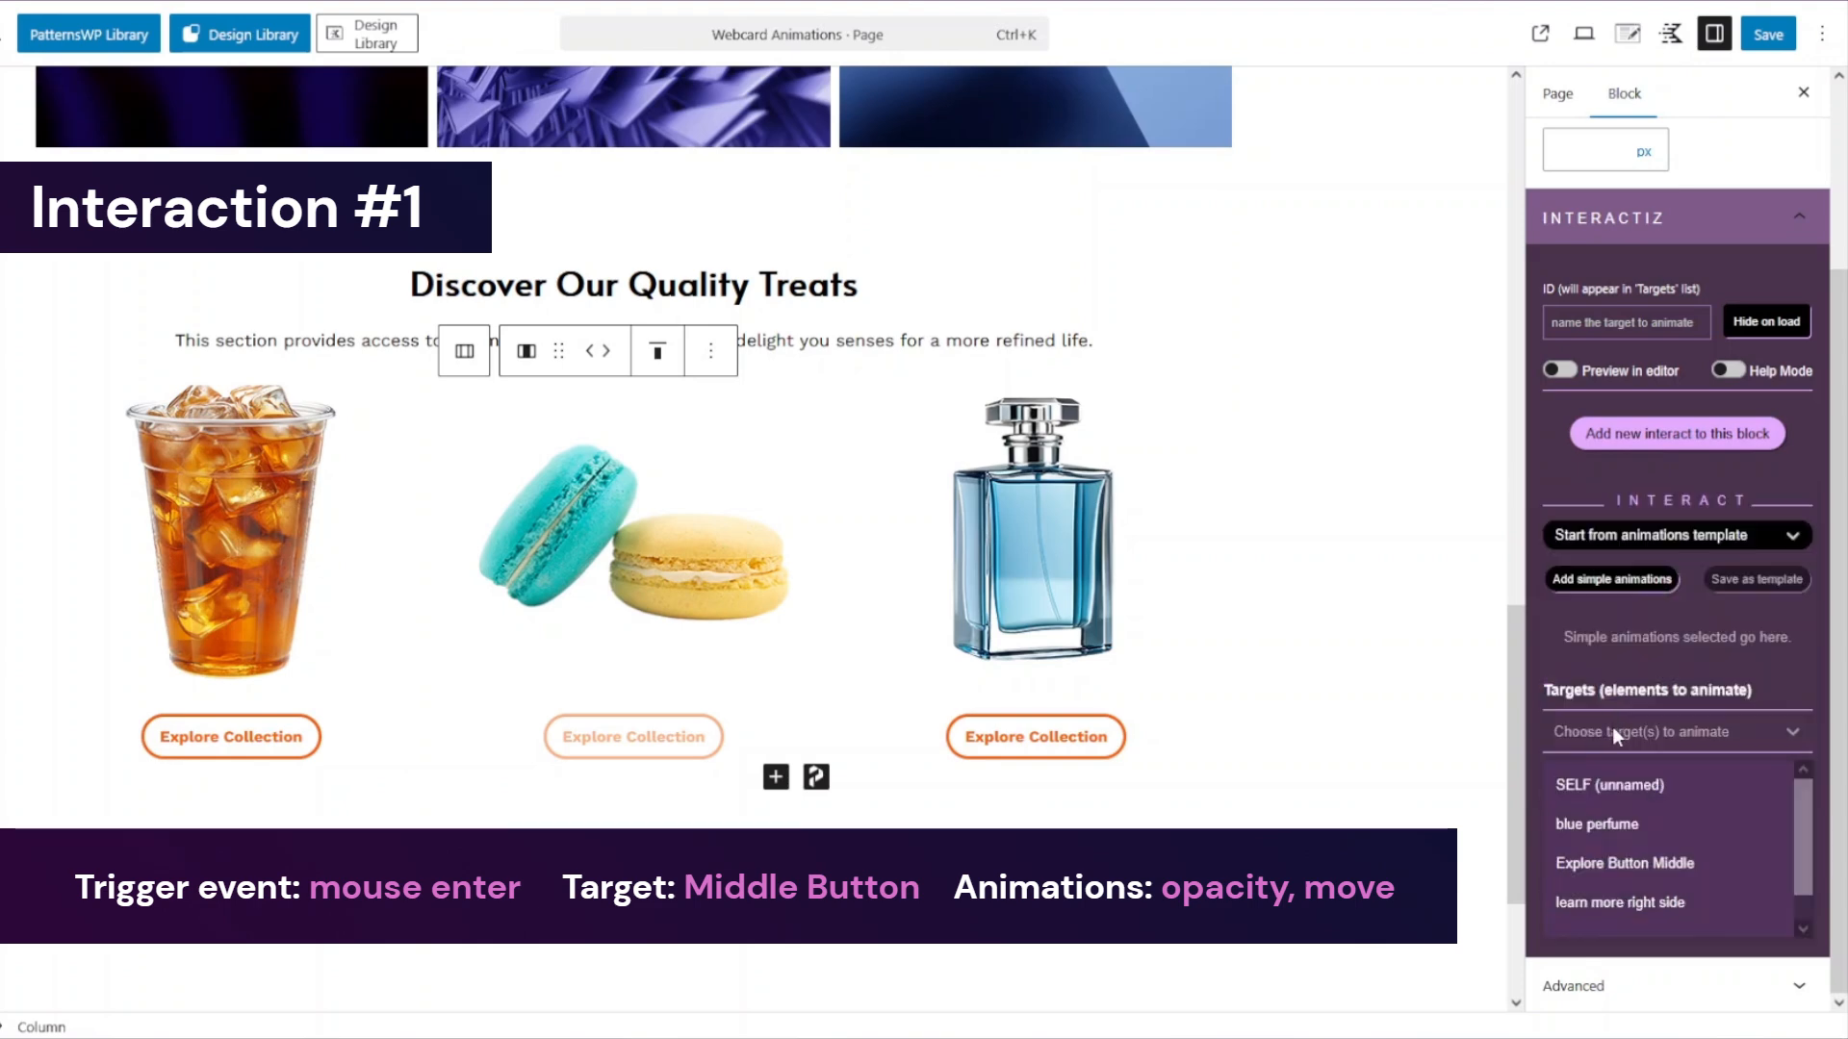
click(1619, 862)
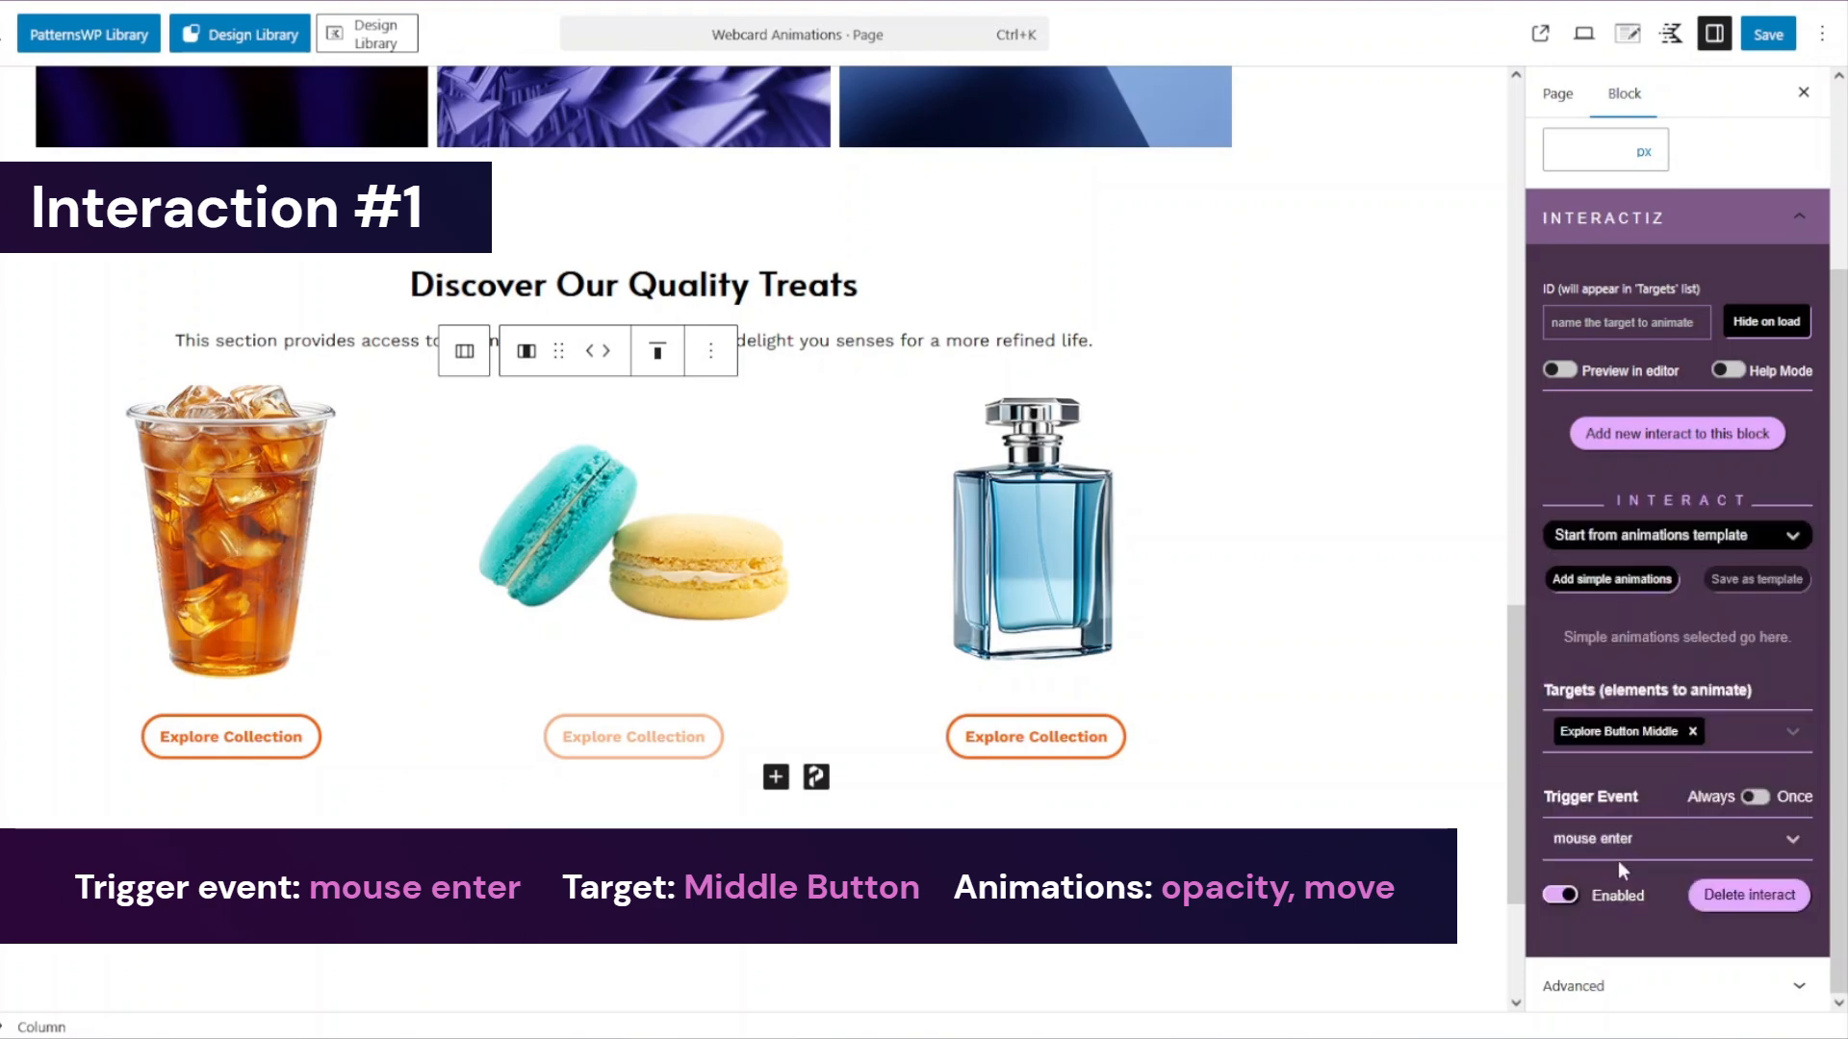
Add opacity and move animations to the mouse enter interaction and set its total time to 1 second
click(1611, 580)
scroll(1611, 780, down, 4)
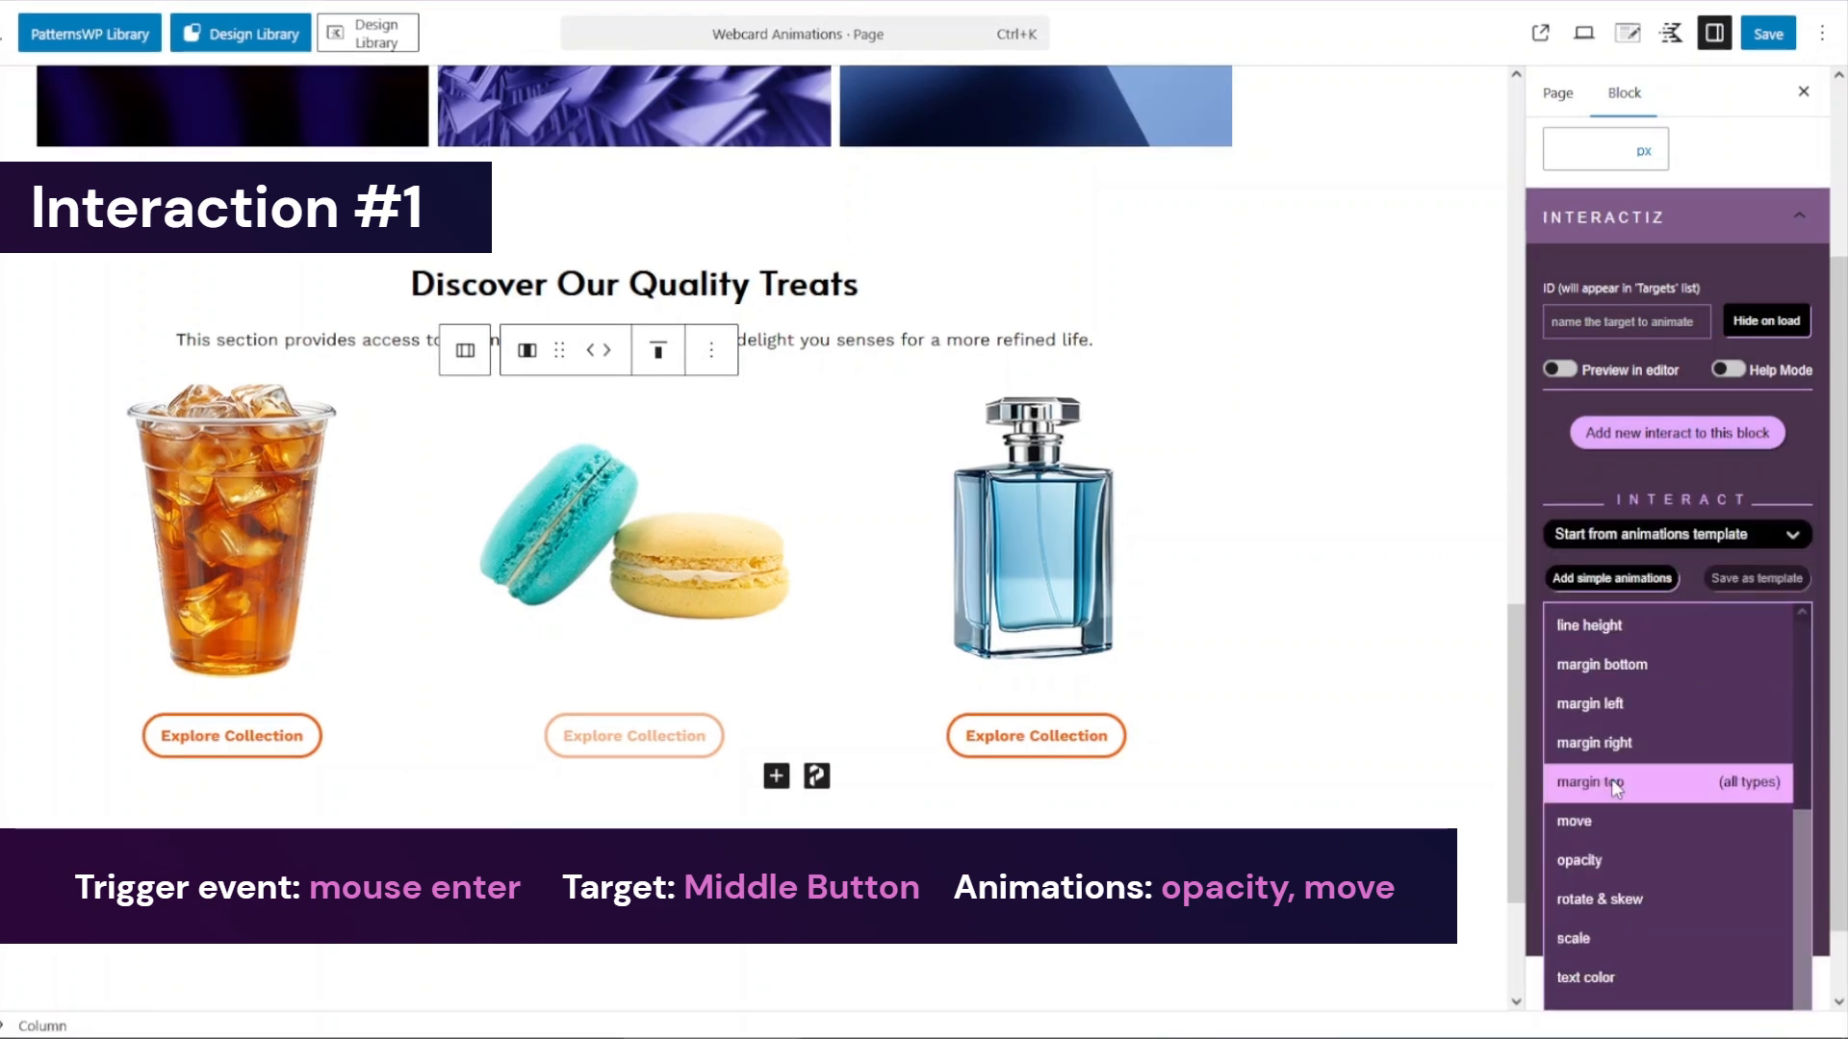
click(1597, 861)
click(1600, 584)
scroll(1608, 780, down, 4)
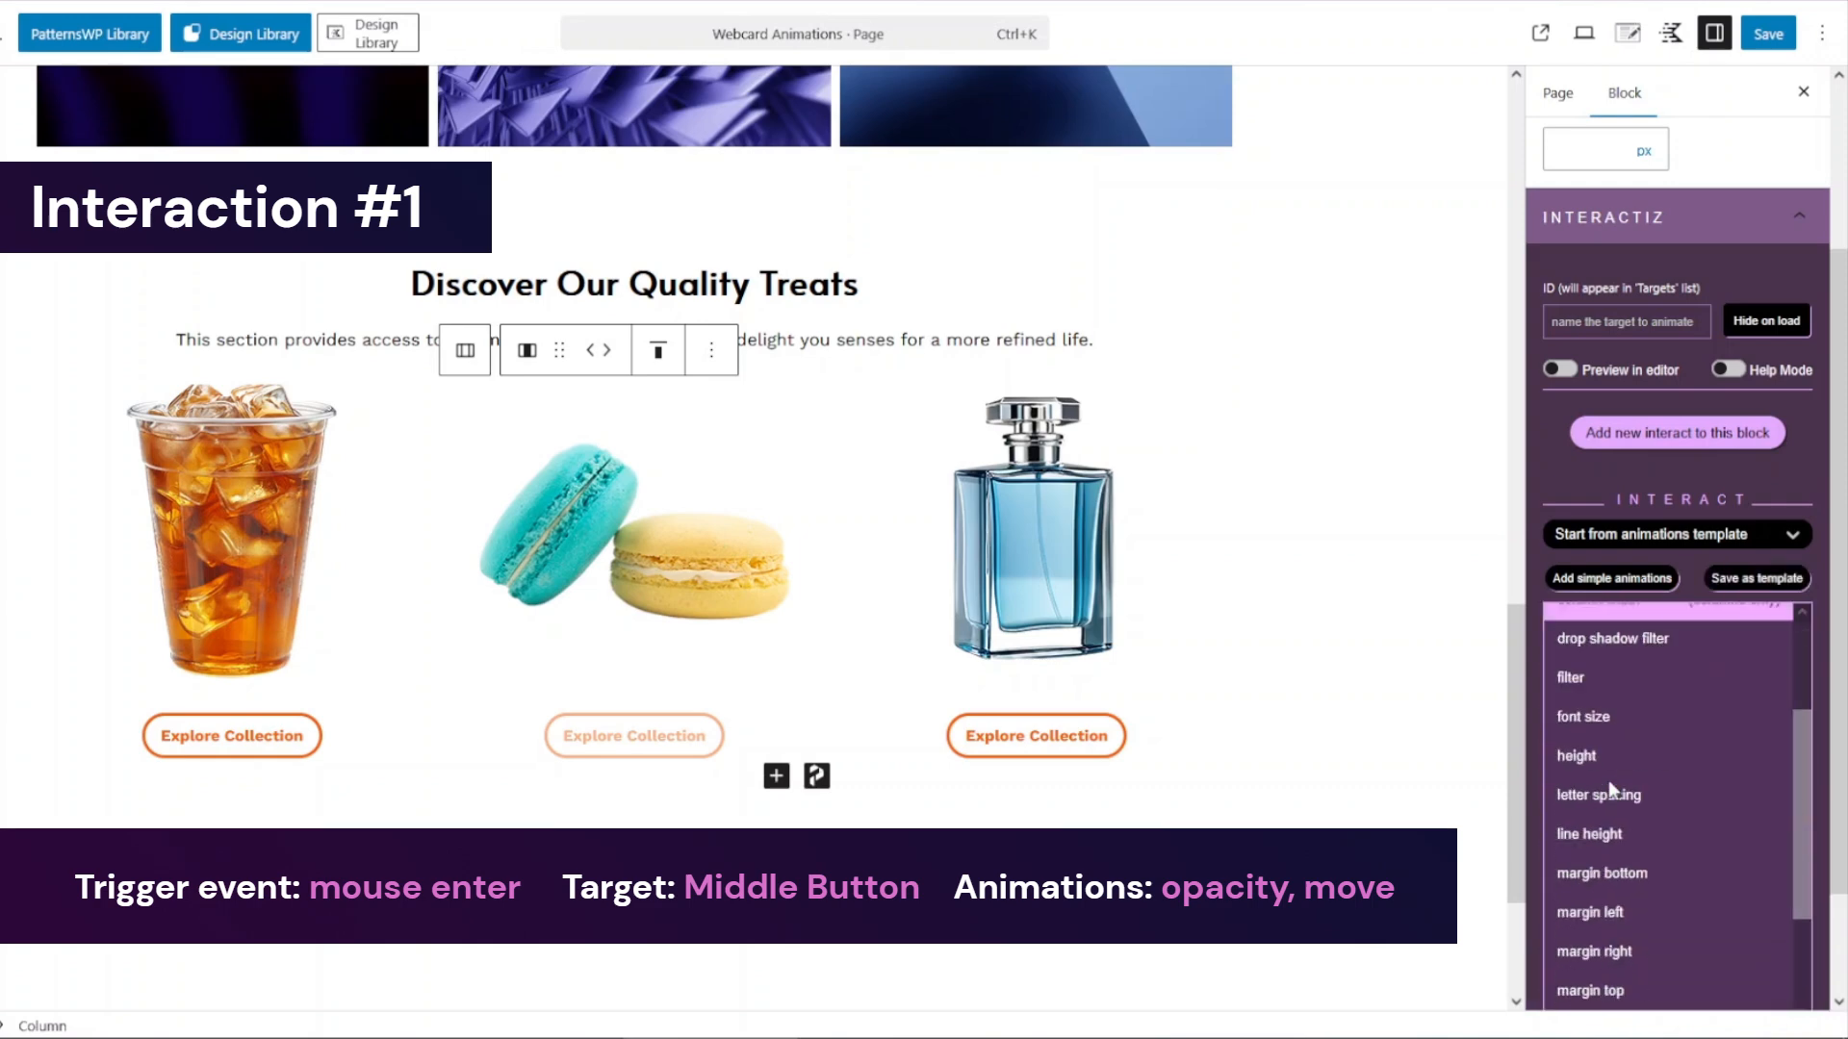
click(1614, 913)
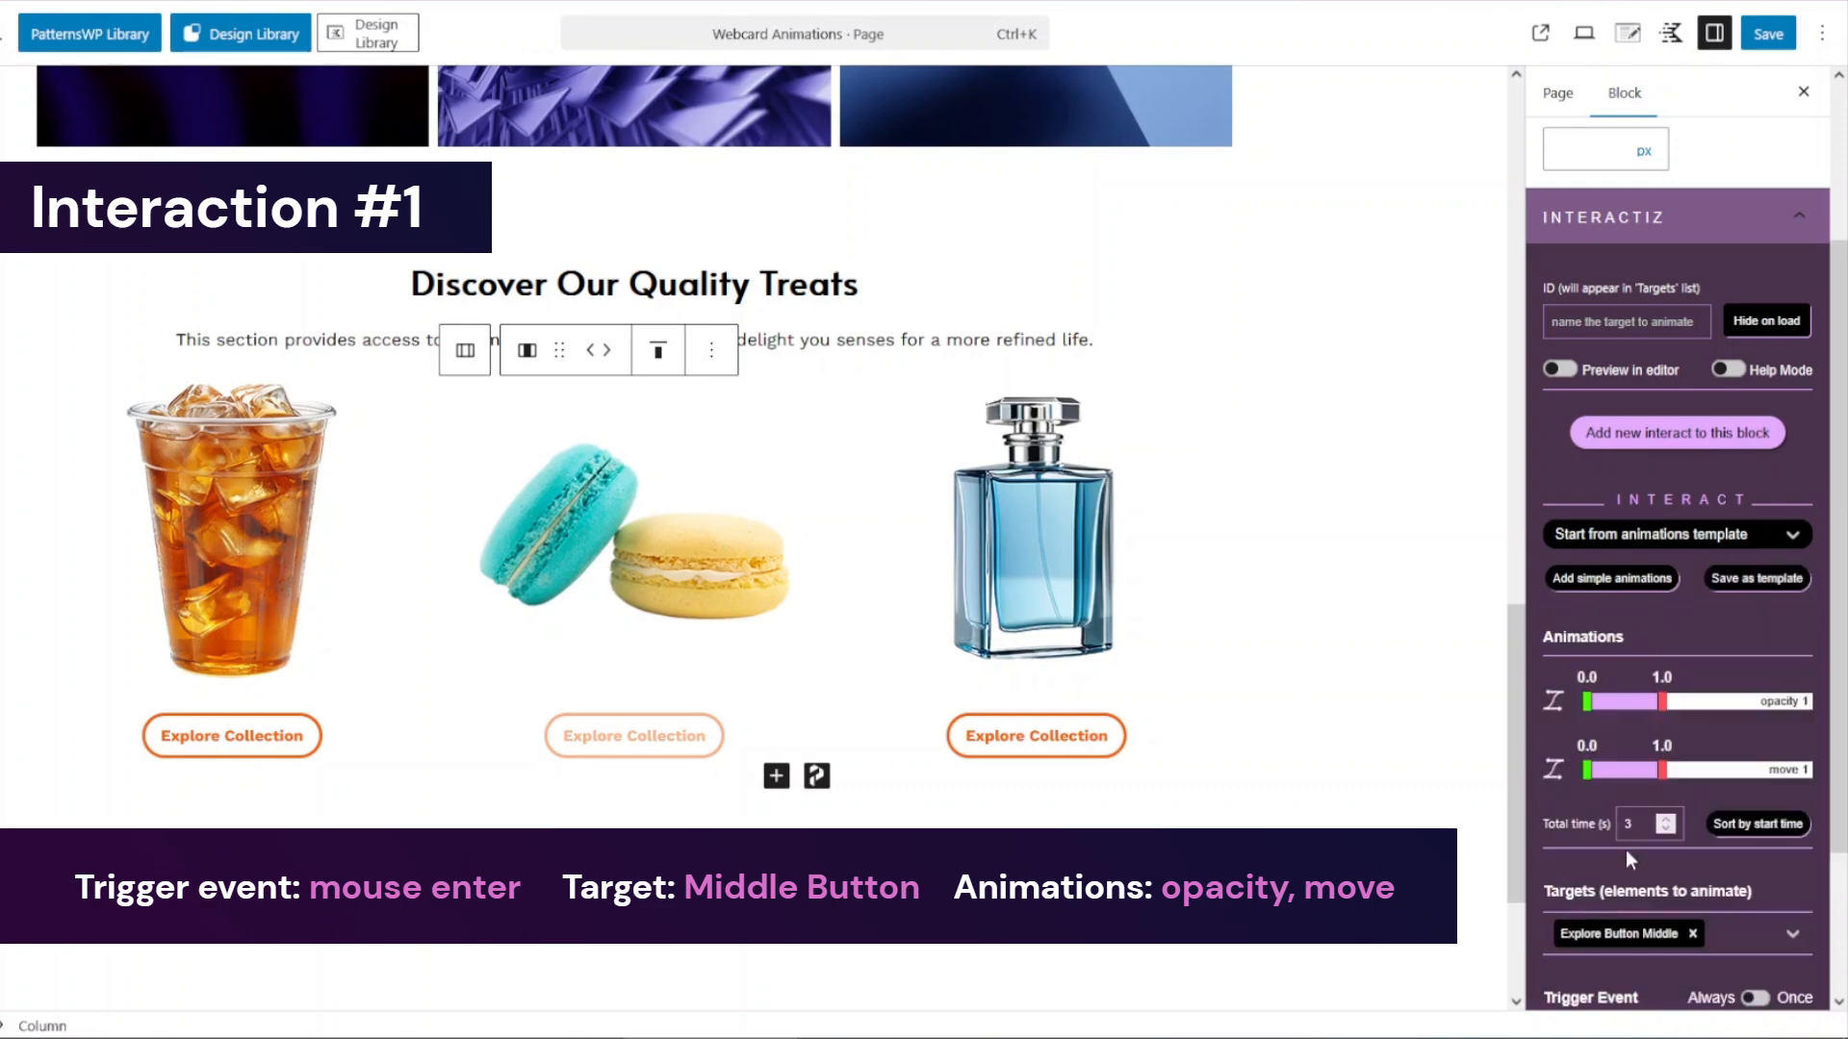
text(1)
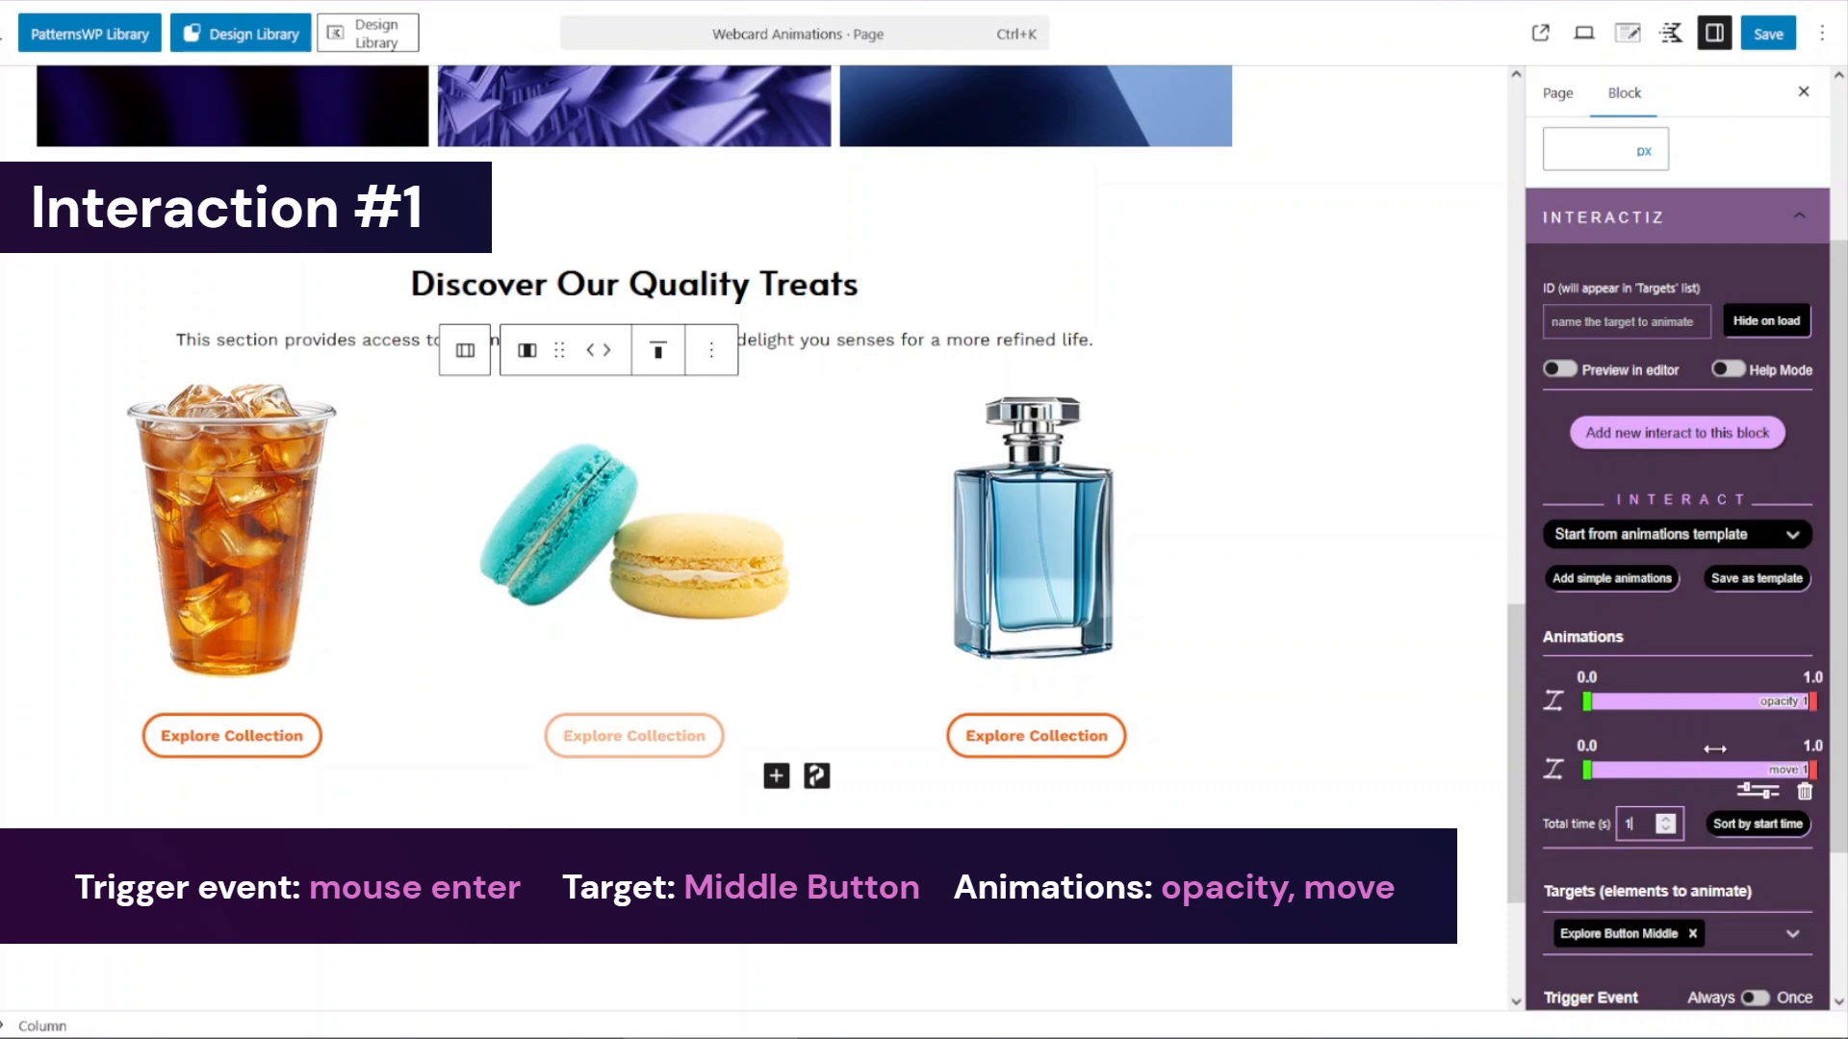
Enable the initial value option for the mouse enter interaction's opacity animation and close its settings
click(1756, 718)
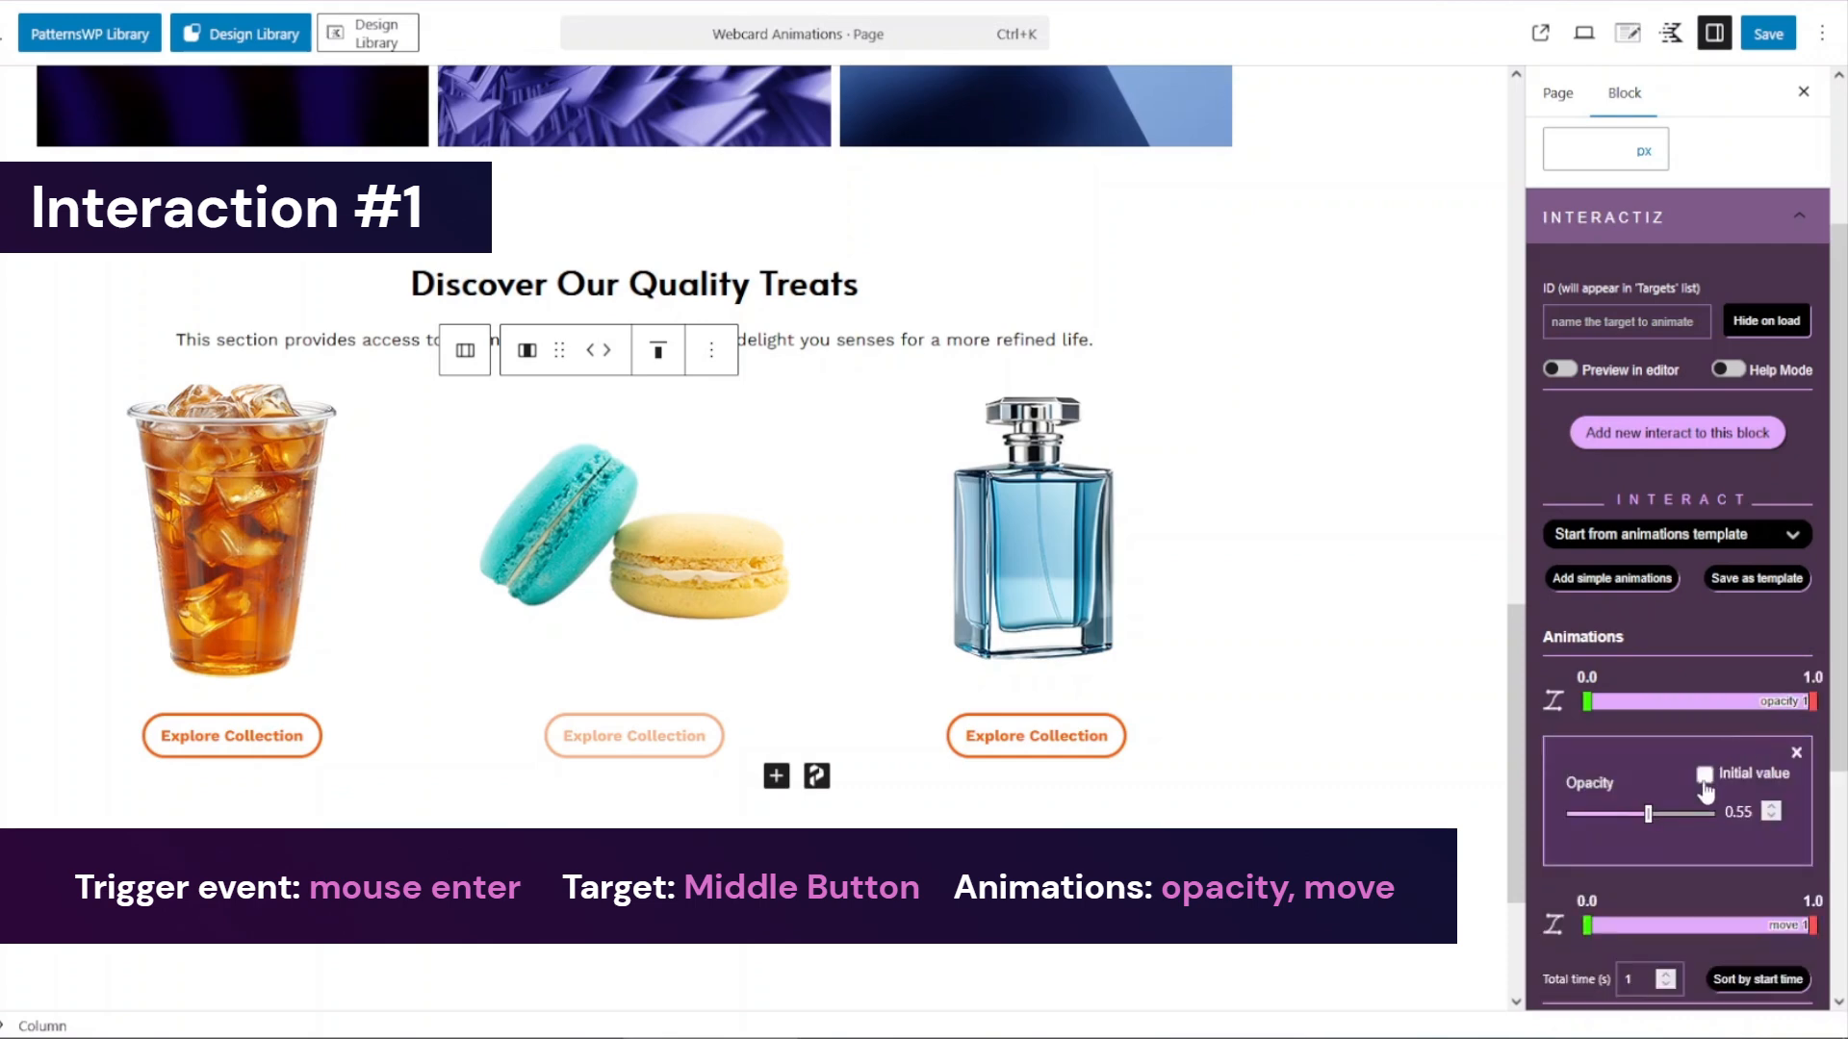
click(1705, 774)
click(1751, 722)
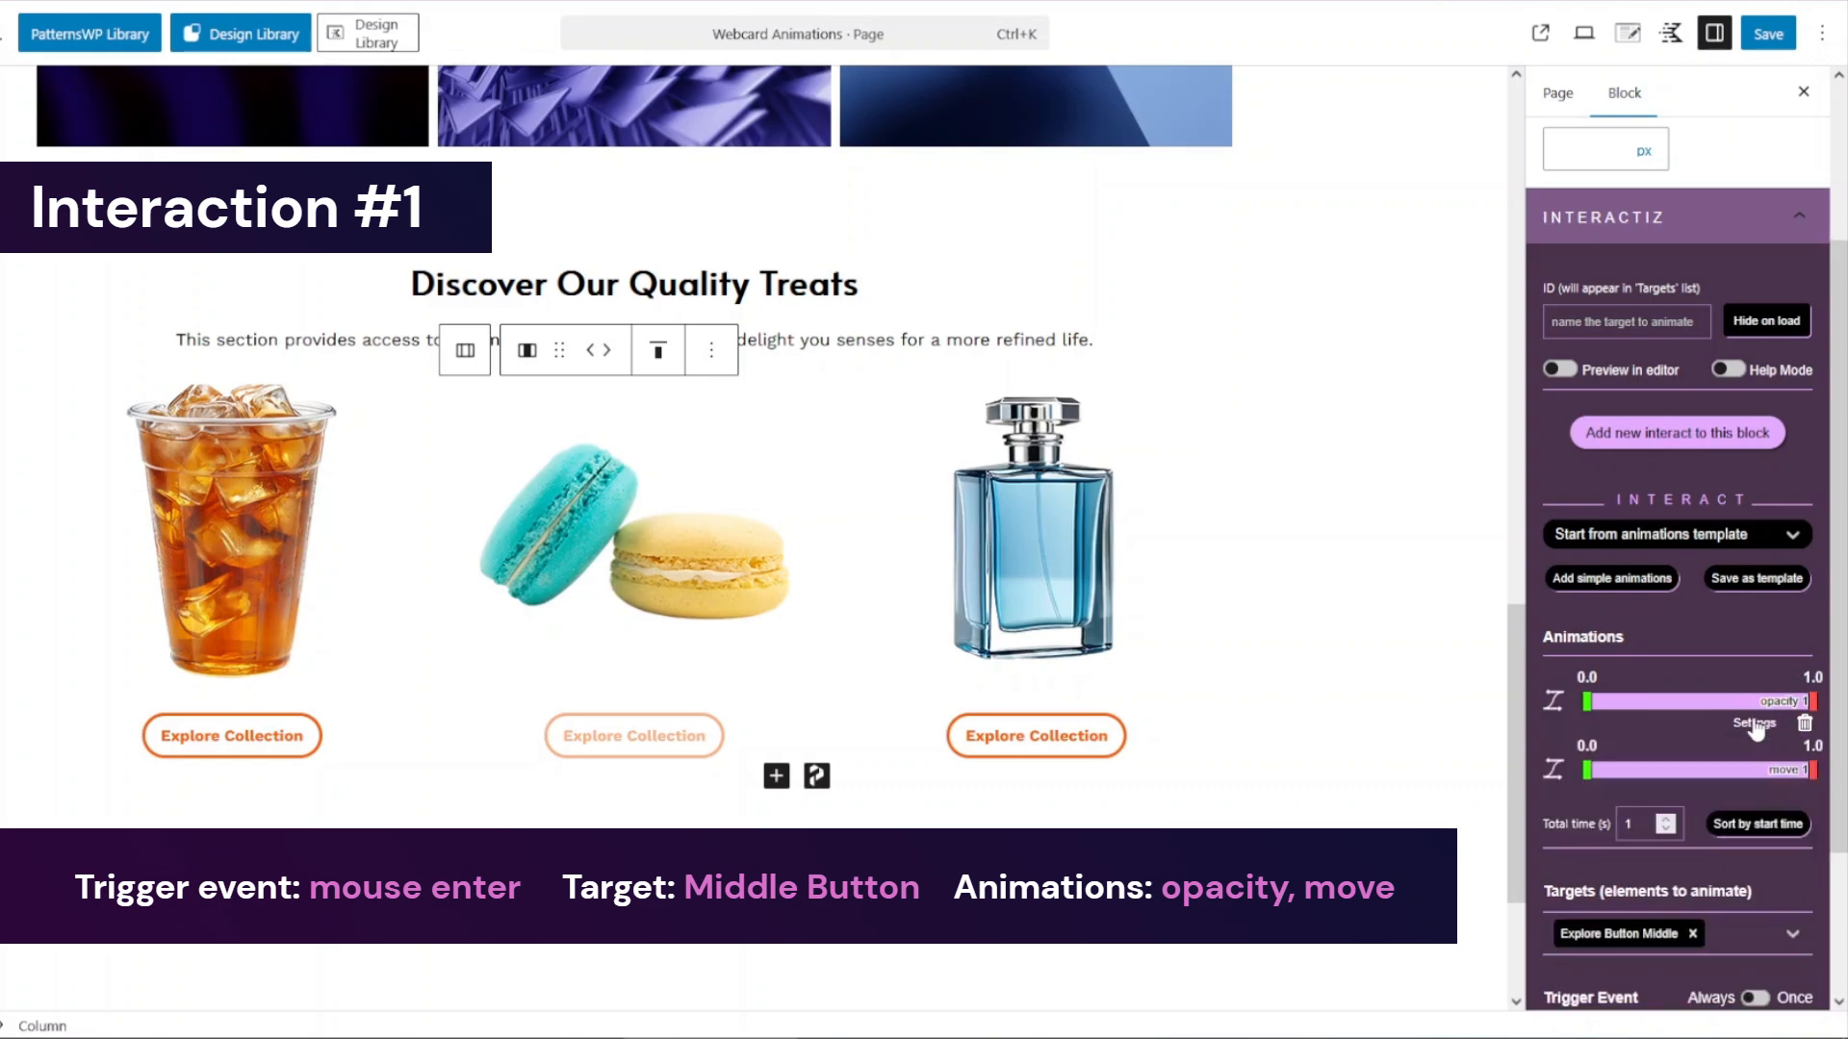
Set the mouse enter interaction's move animation to 0 px on the X axis and -100 px on the Y axis
click(1750, 791)
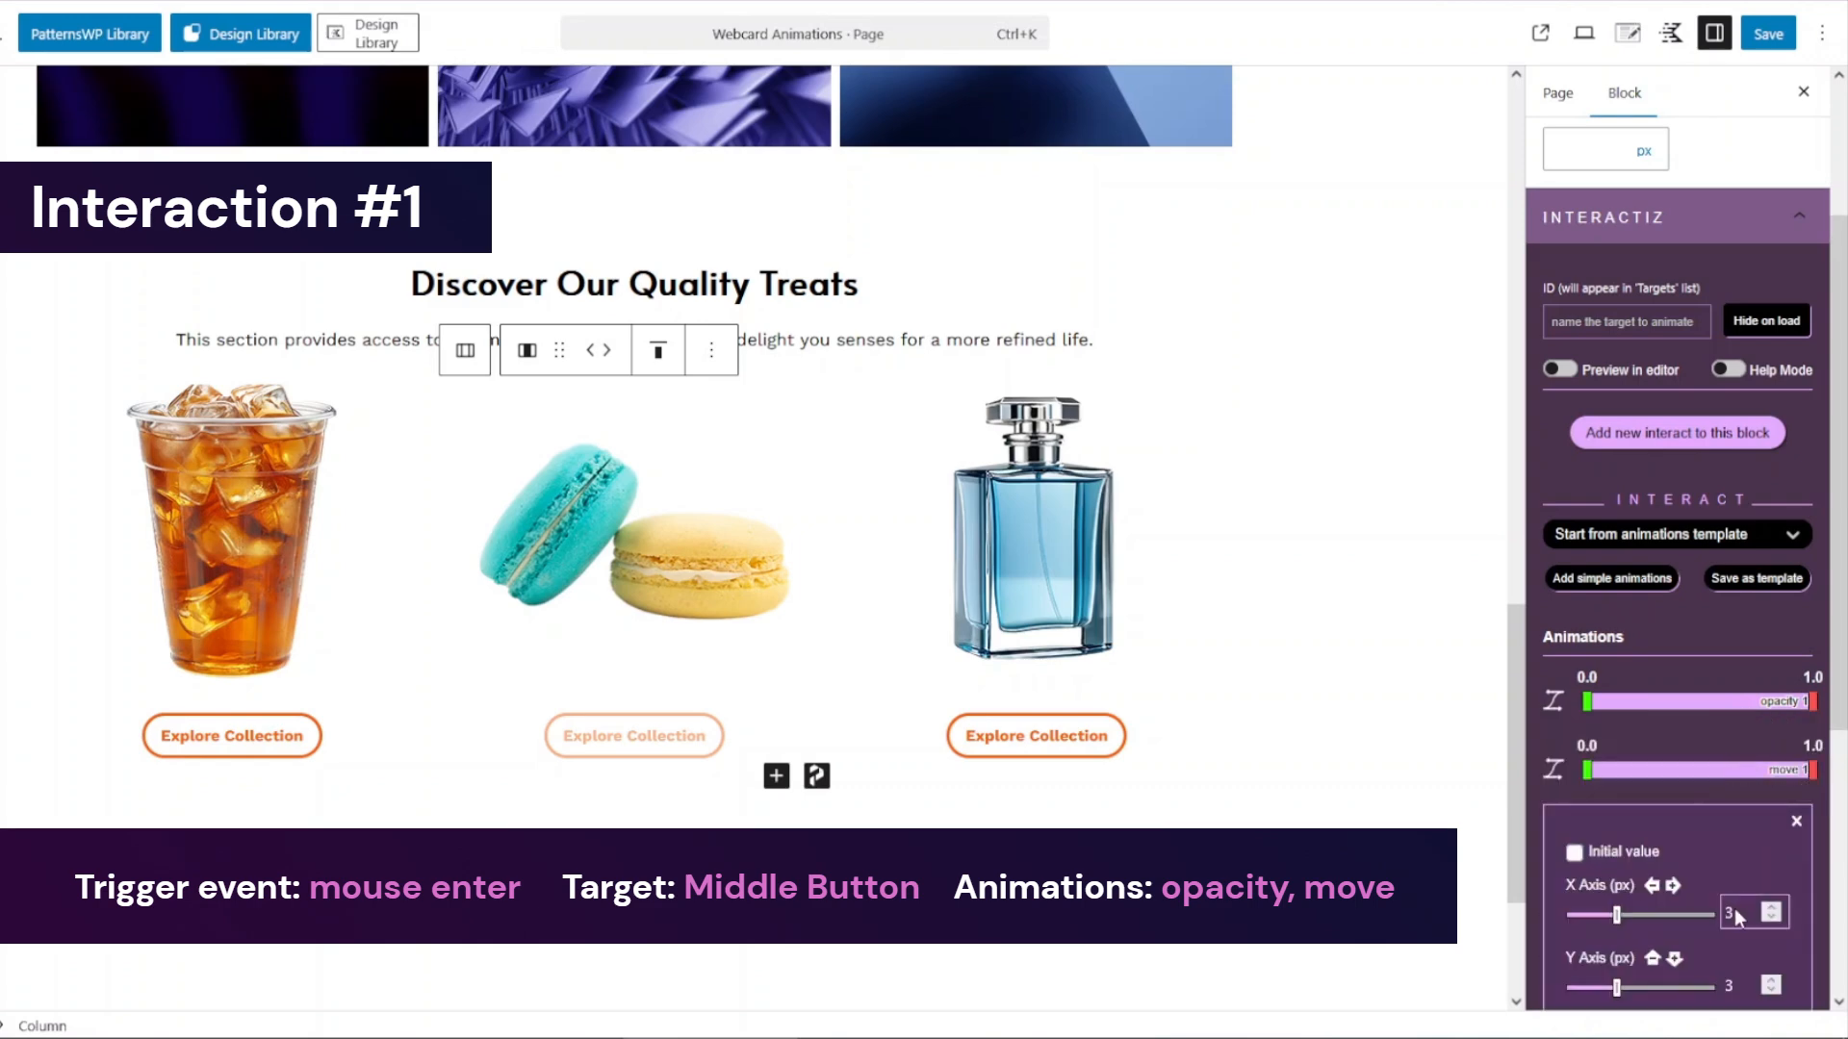
text(0)
scroll(1715, 908, down, 3)
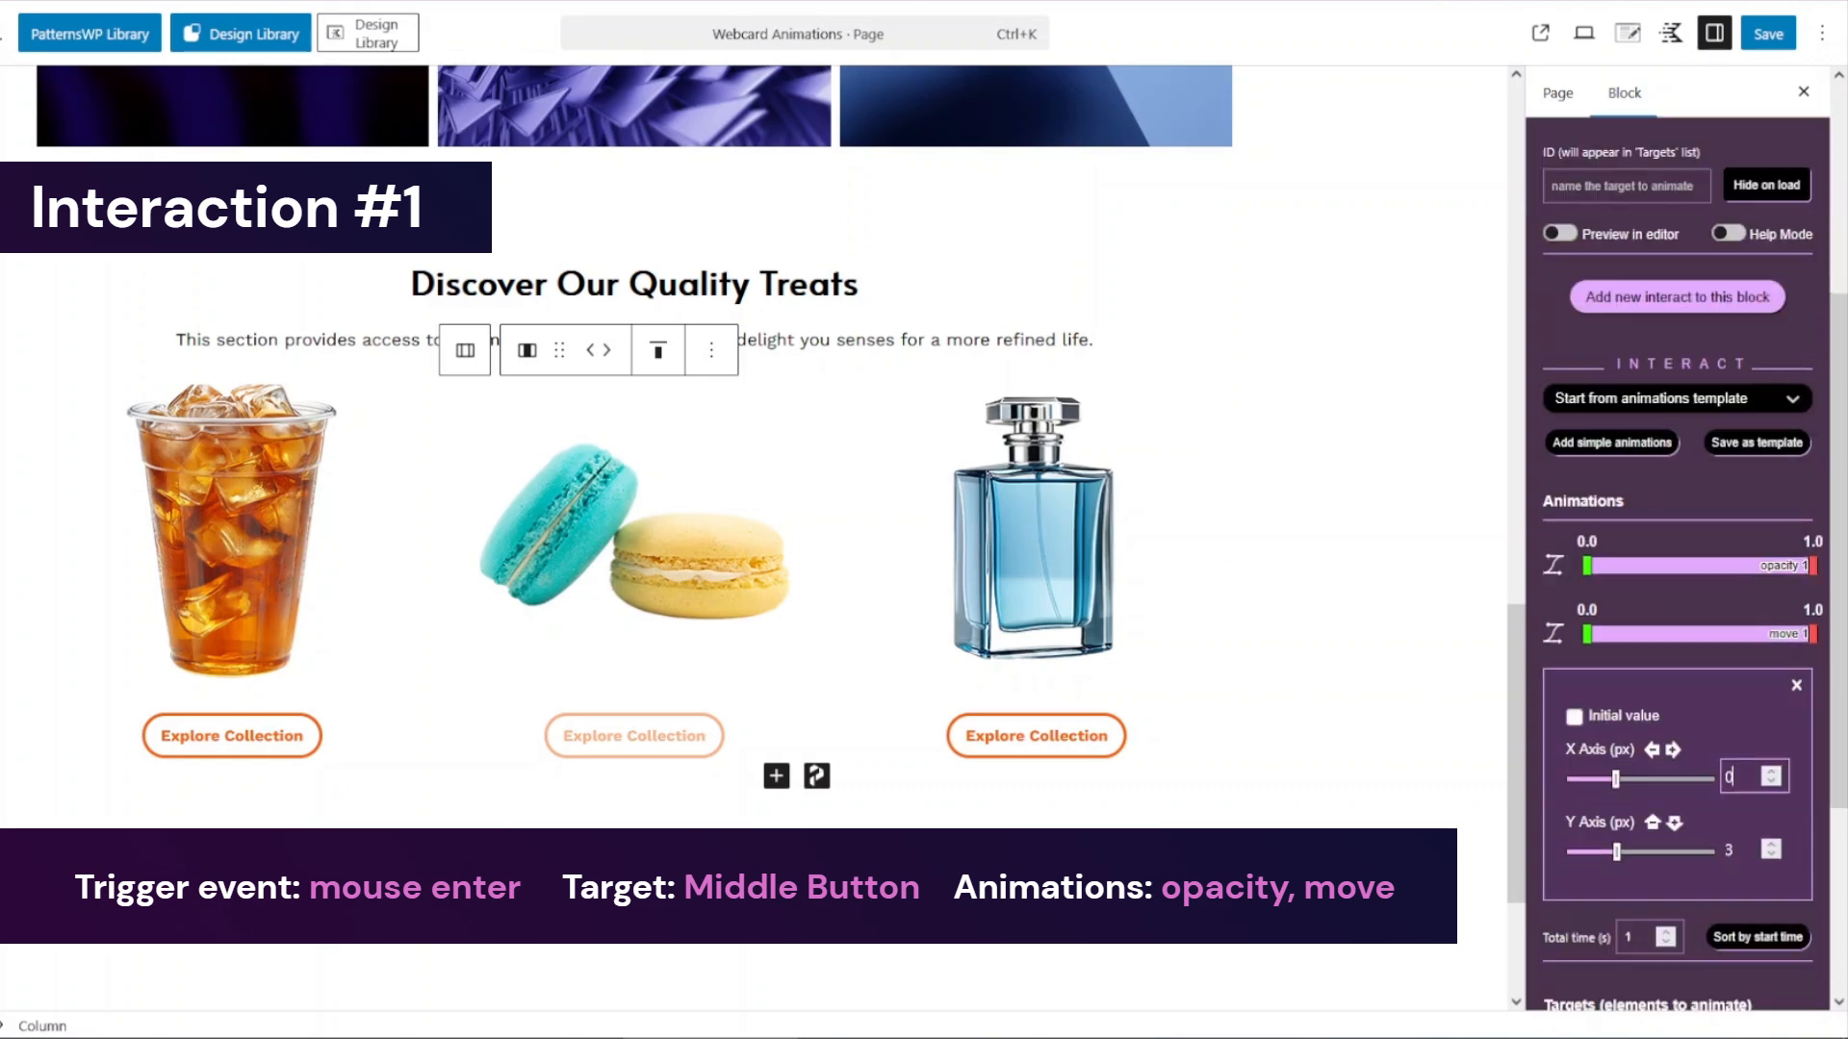
click(1729, 653)
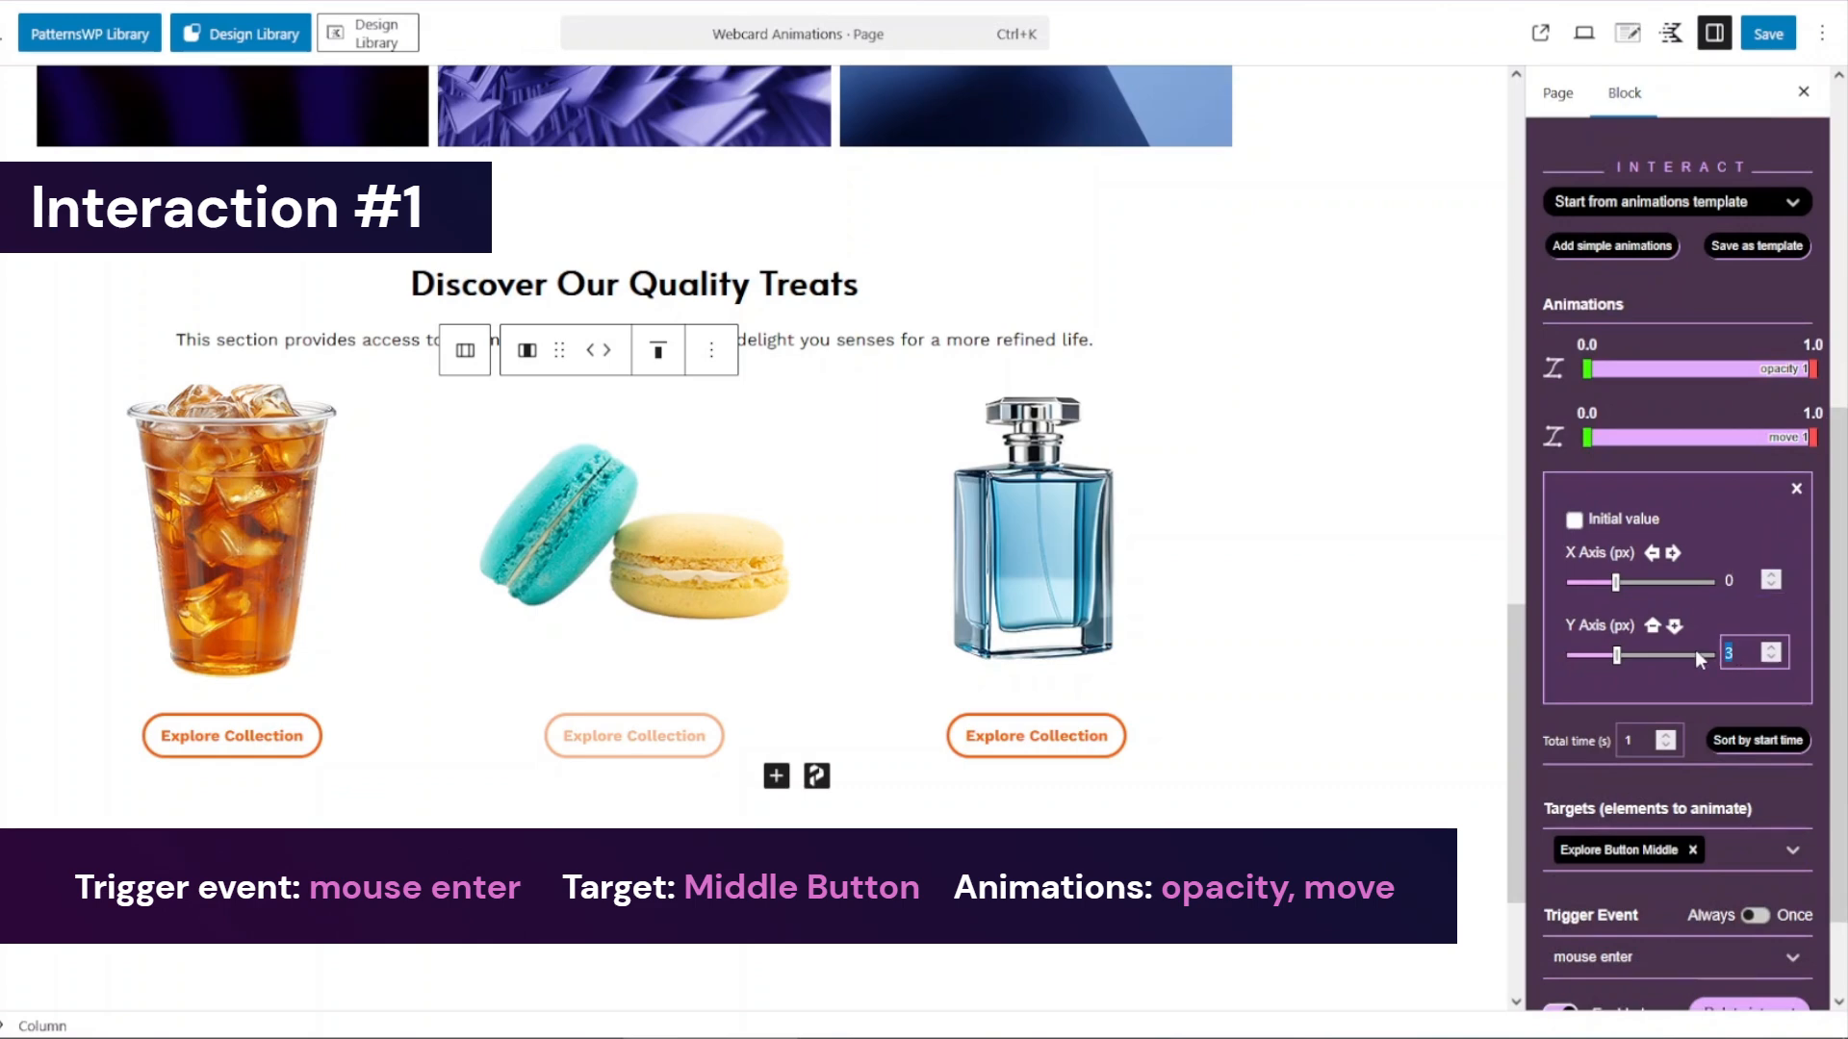
text(-100)
click(1795, 488)
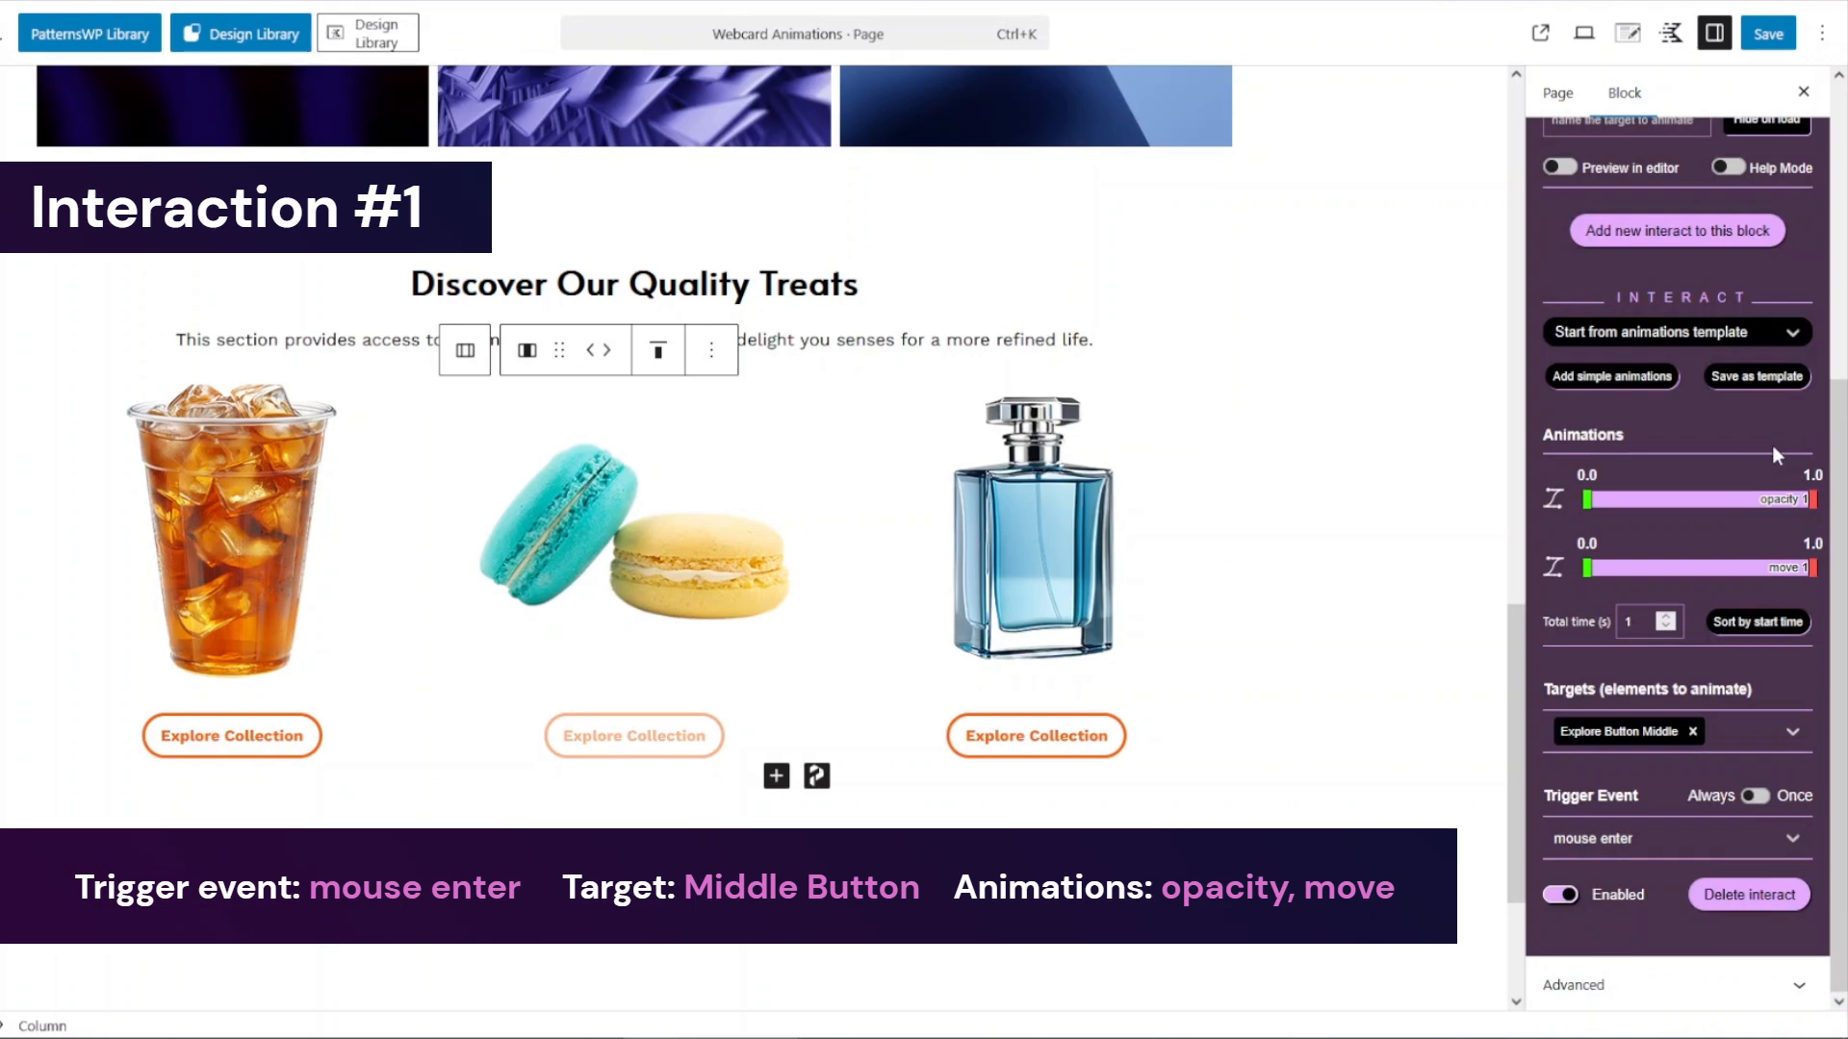
Add a second interaction to the macaron column with the mouse leave trigger and Explore Button Middle as target
click(1686, 232)
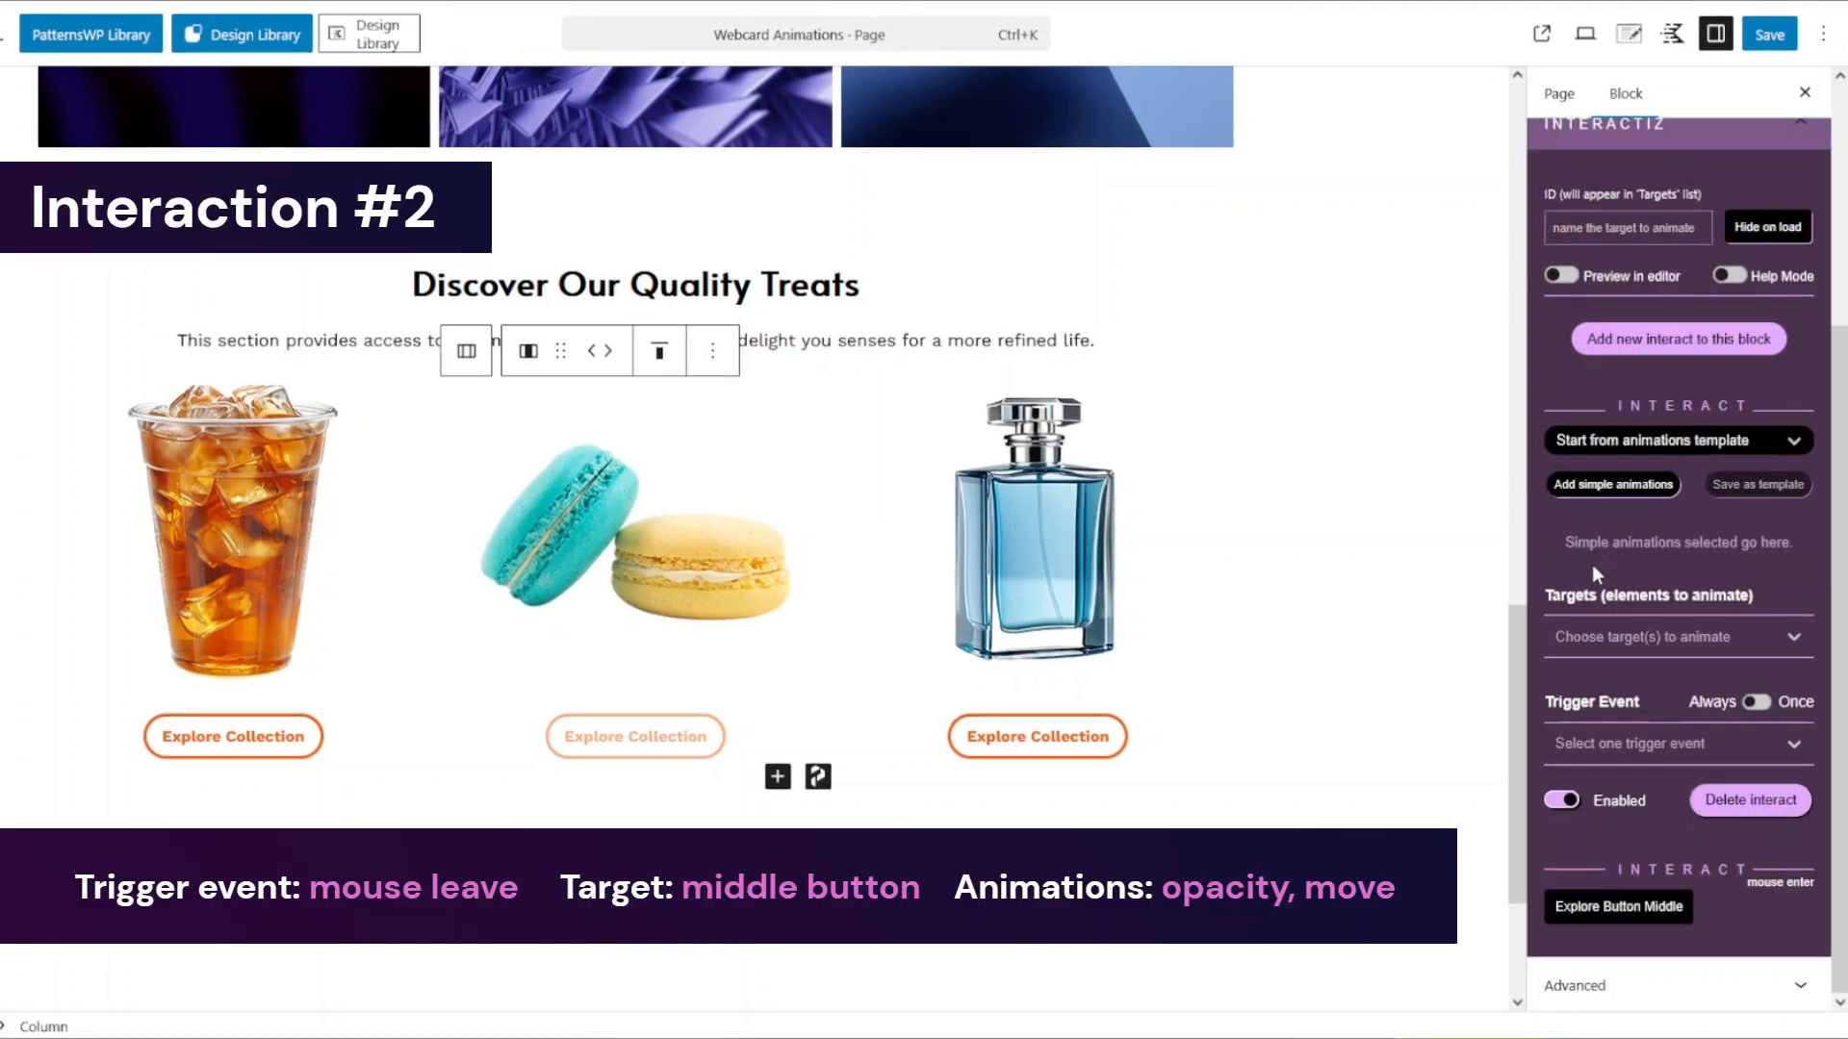
click(1620, 739)
scroll(1650, 829, down, 5)
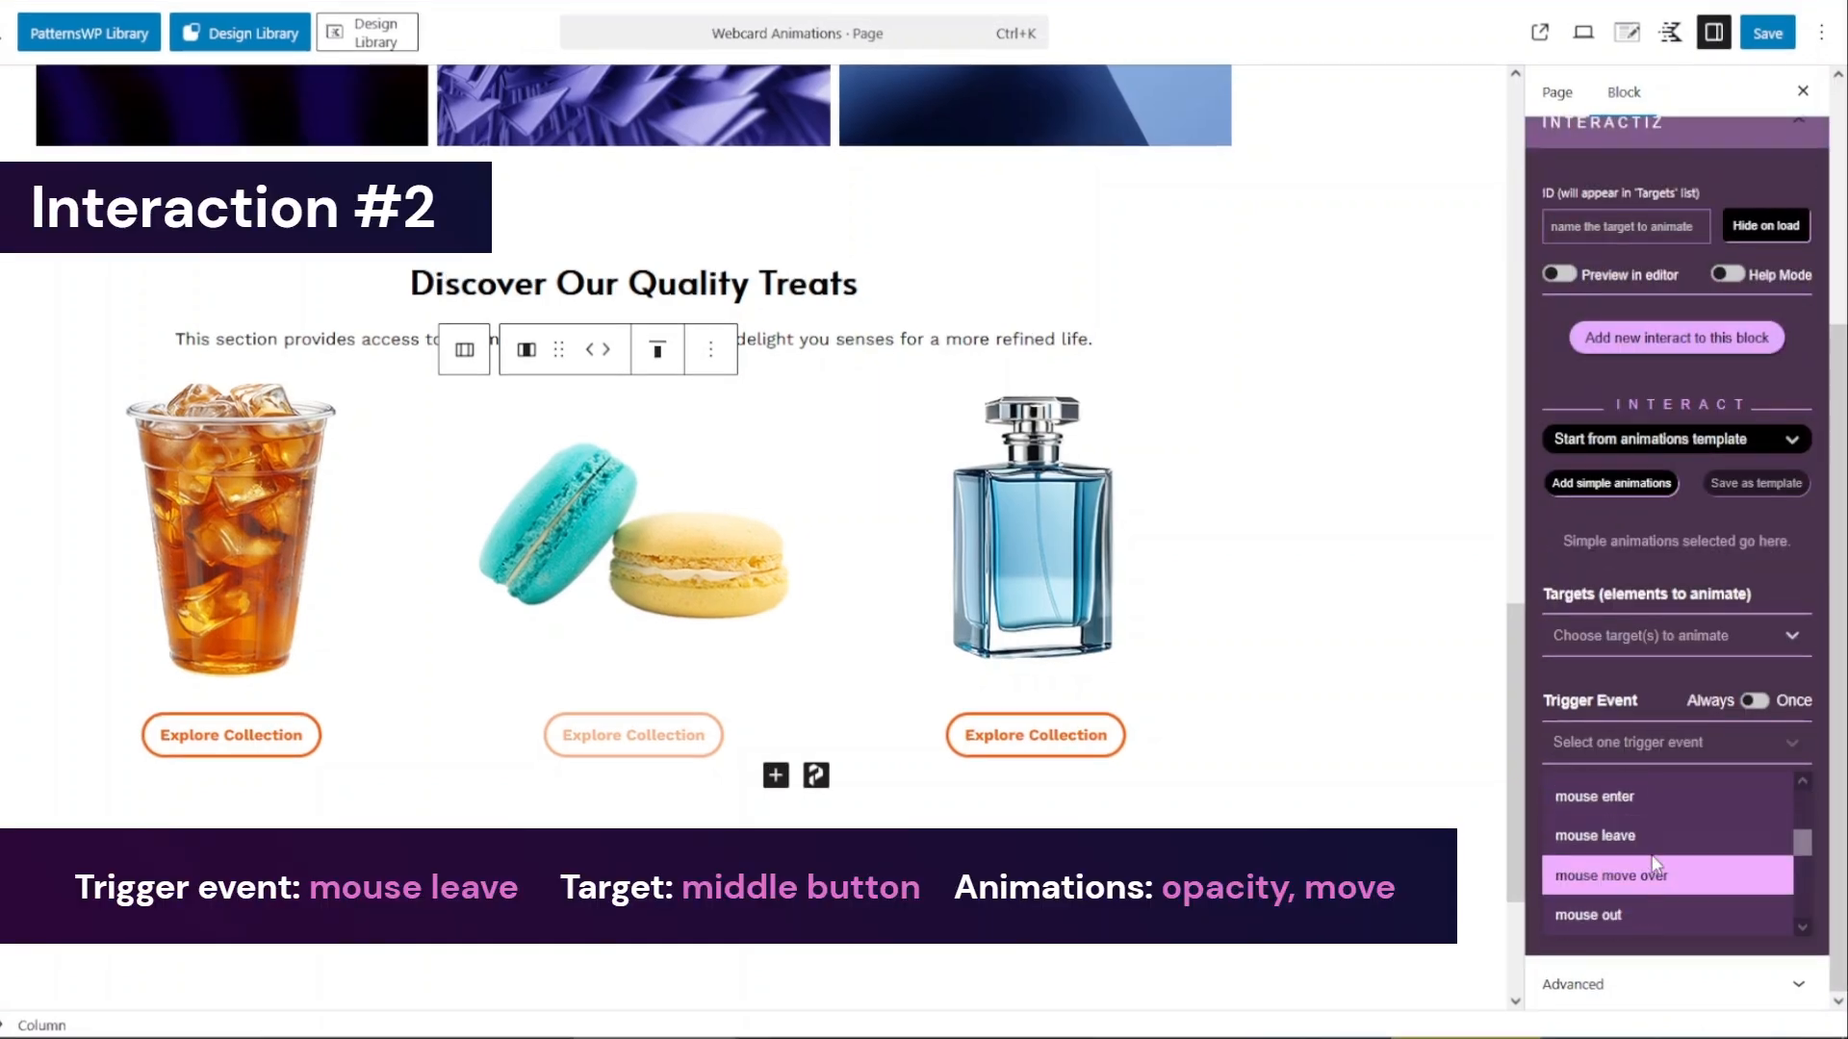
click(1653, 837)
click(1643, 635)
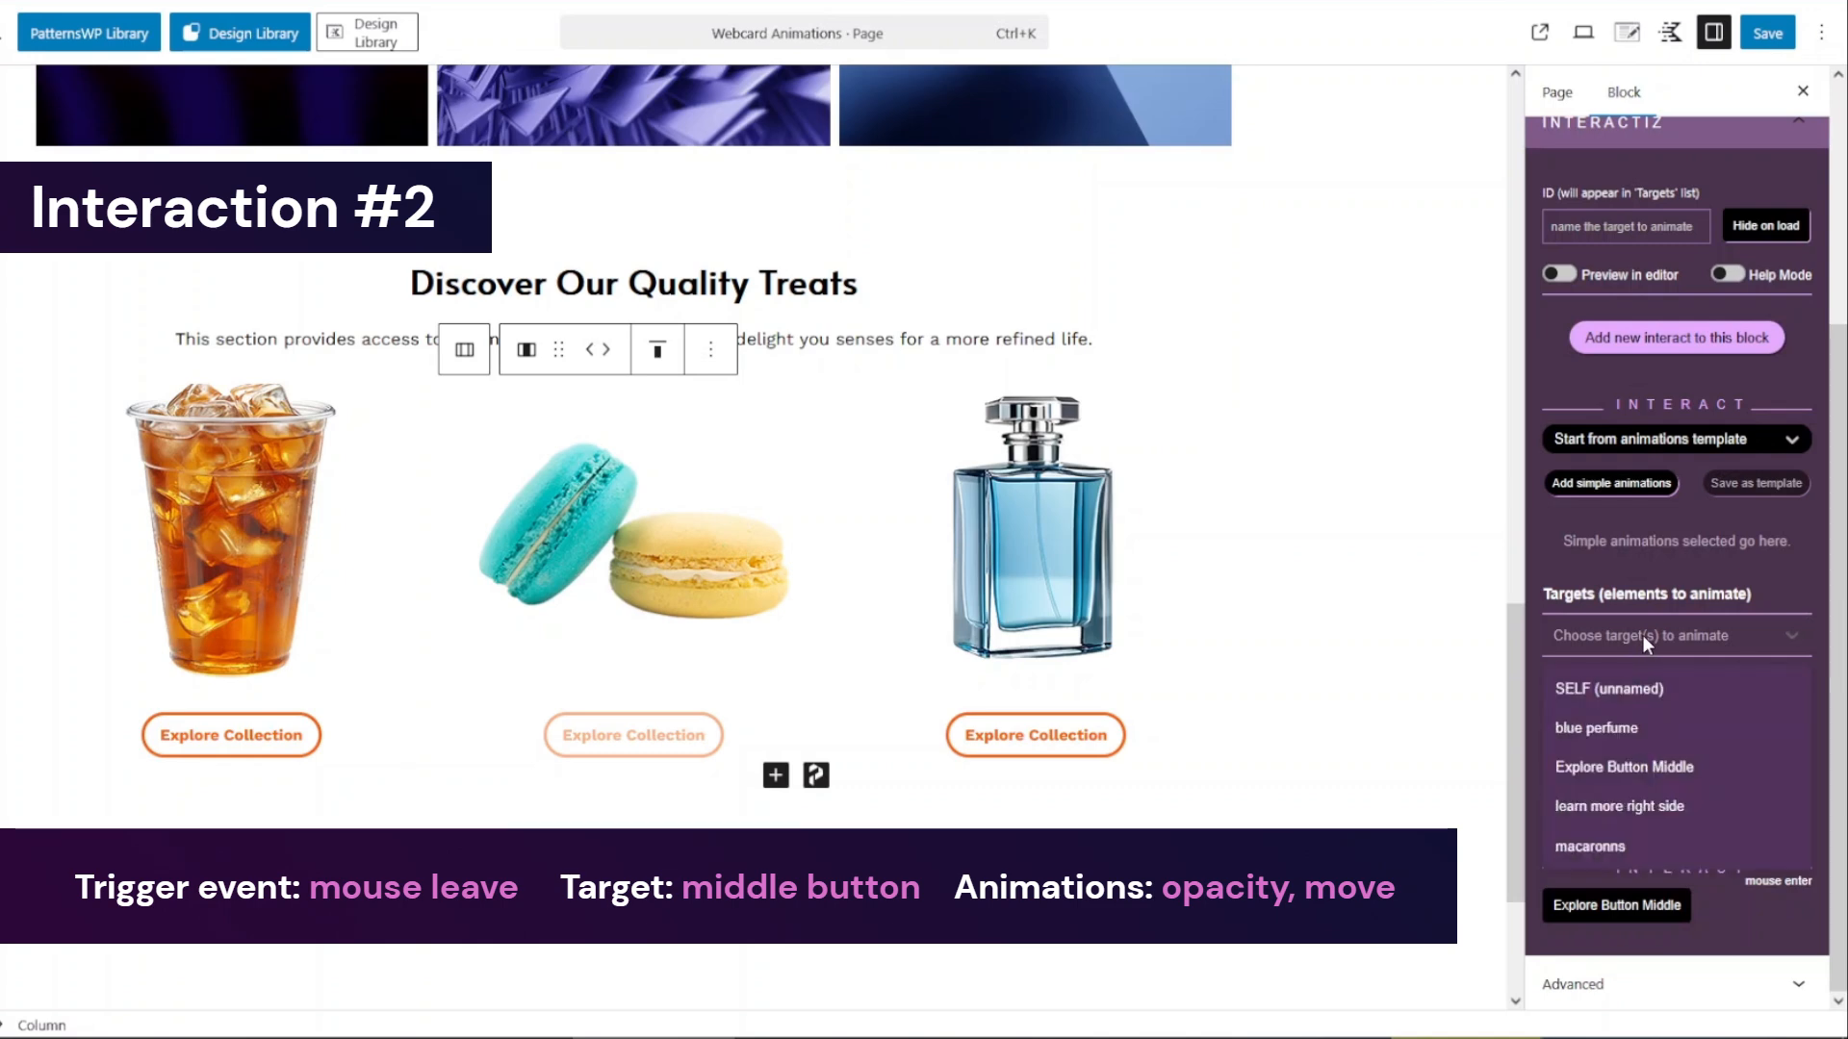
click(1638, 756)
Add opacity and move animations to the mouse leave interaction and set its total time to 1 second
click(1630, 498)
scroll(1625, 666, down, 3)
click(1633, 851)
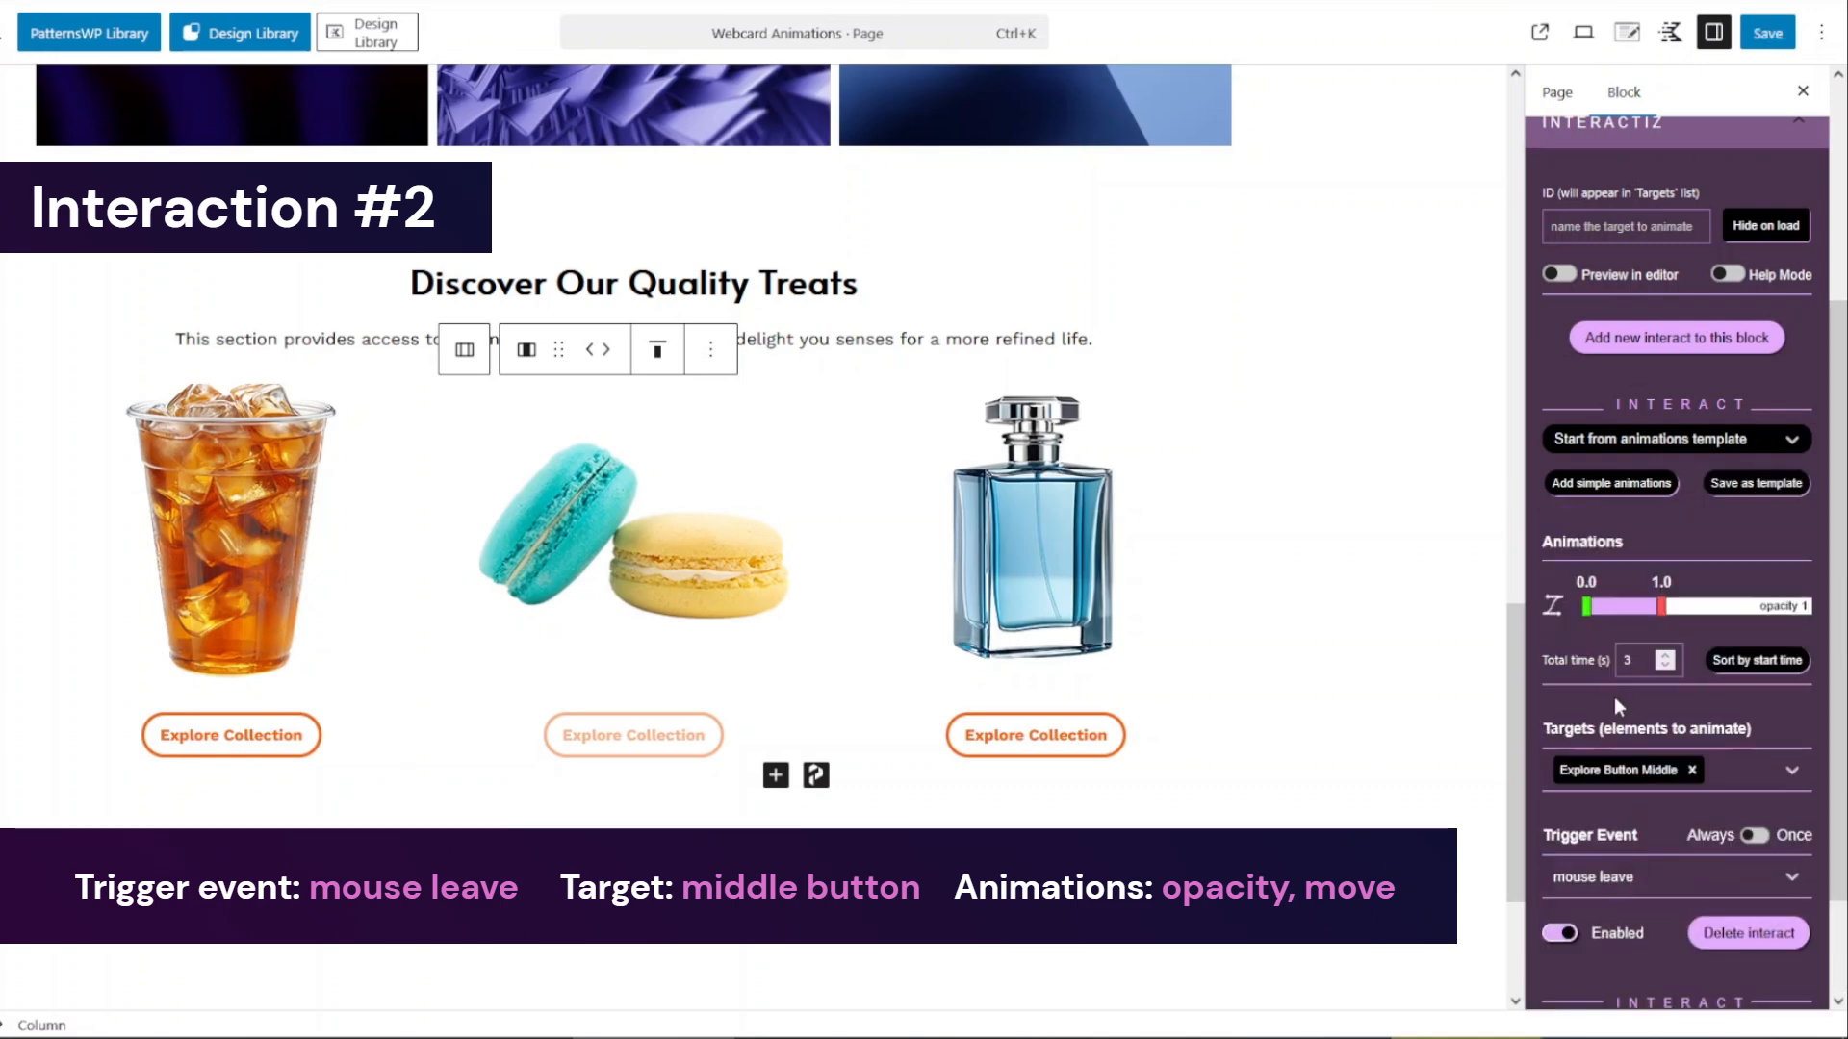
click(1615, 498)
scroll(1636, 791, down, 3)
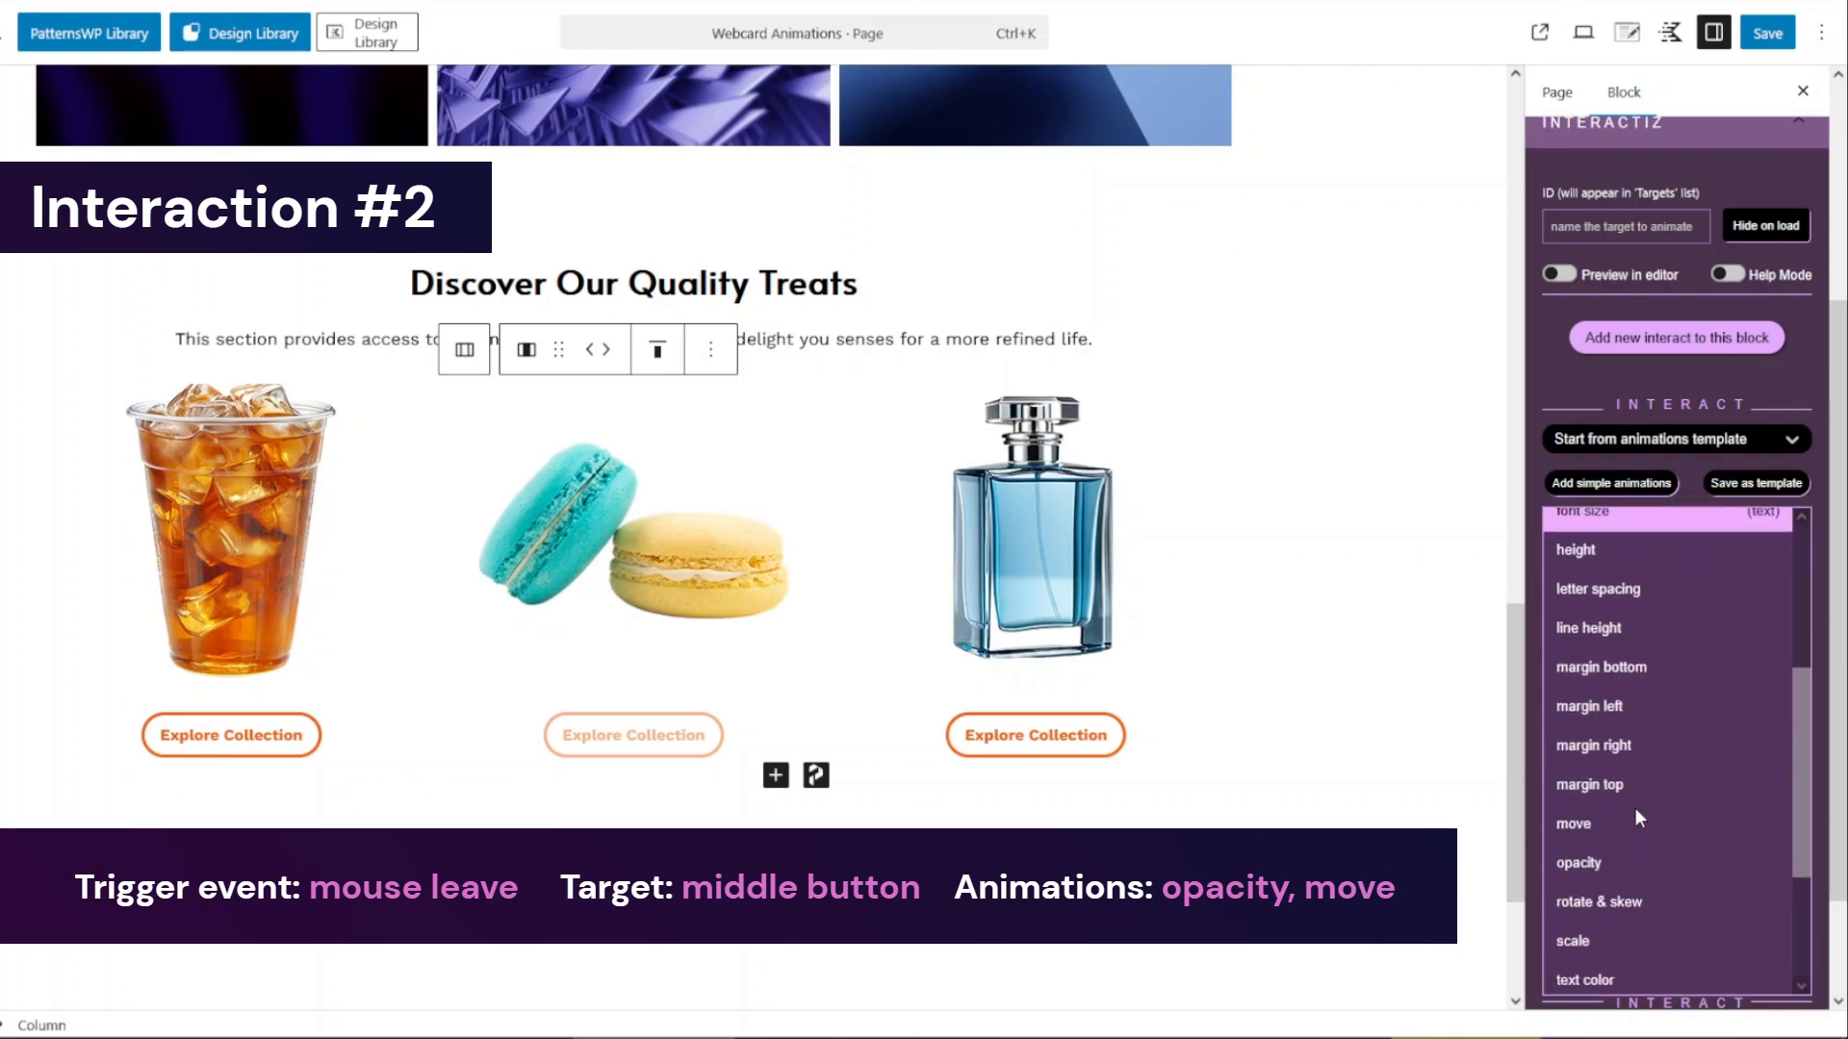
click(1634, 808)
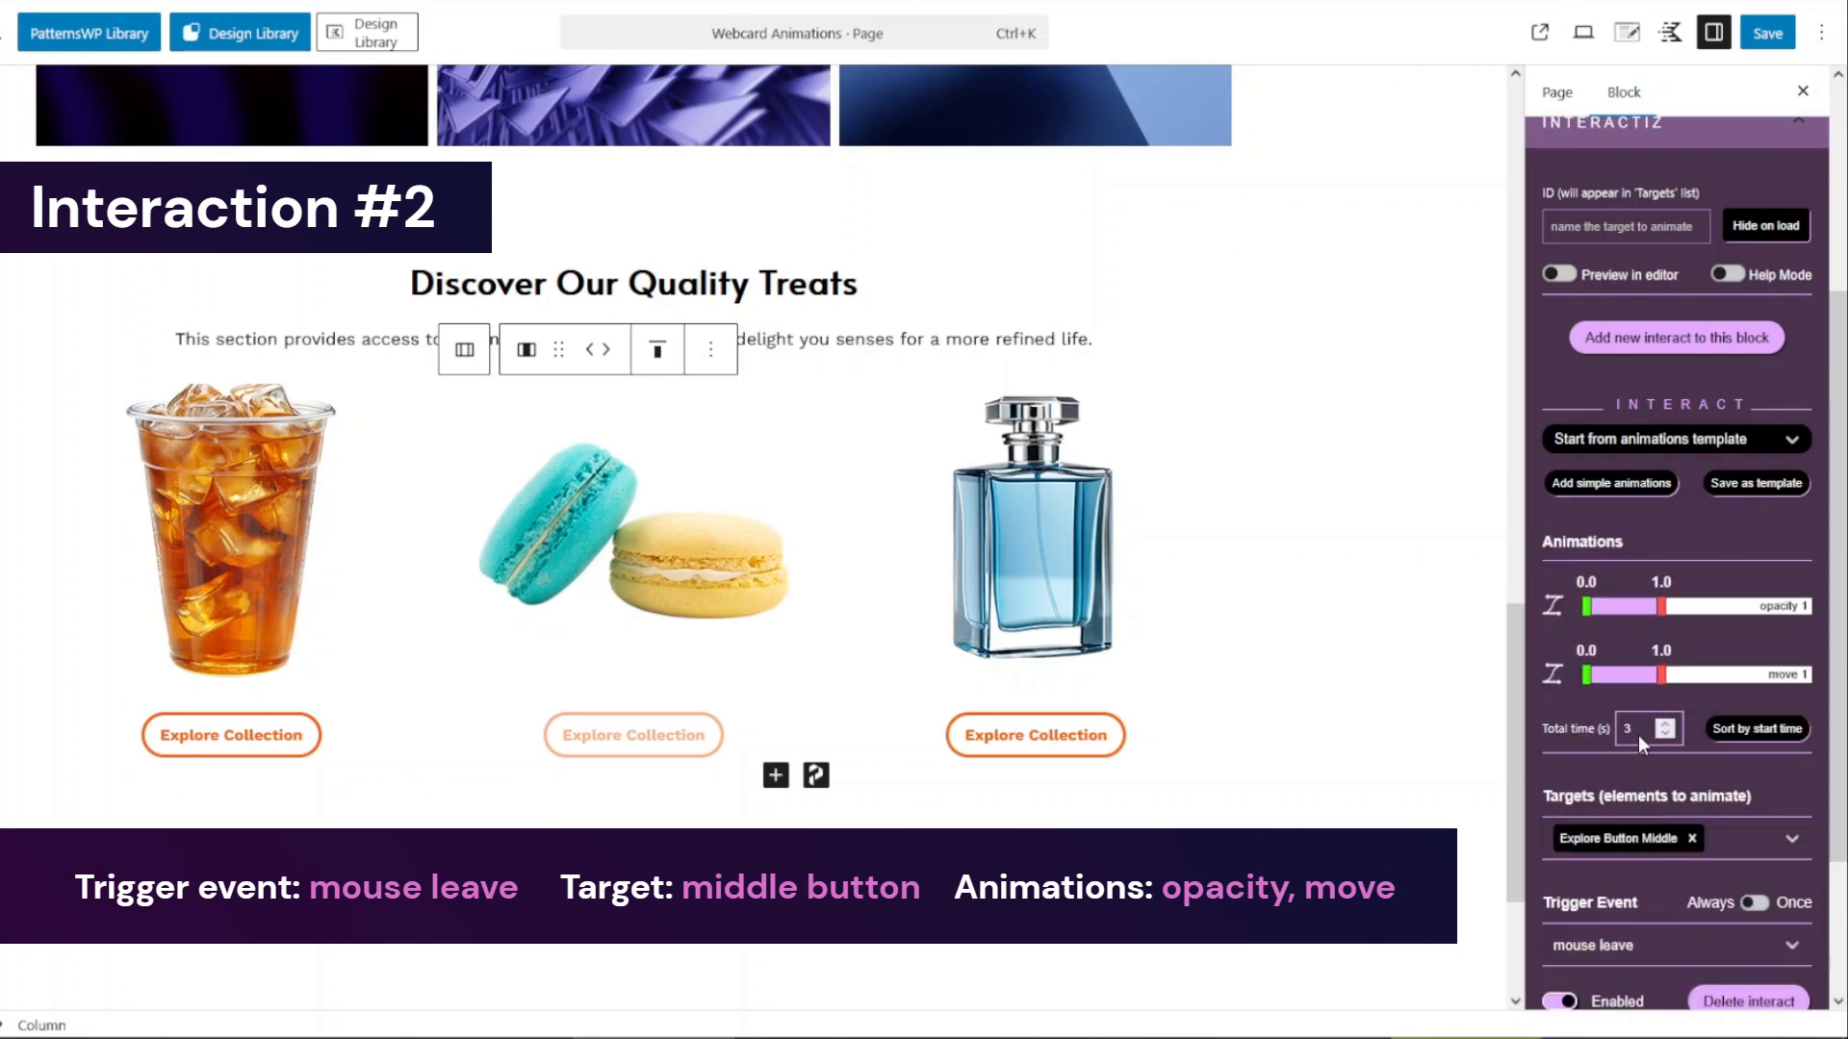
text(1)
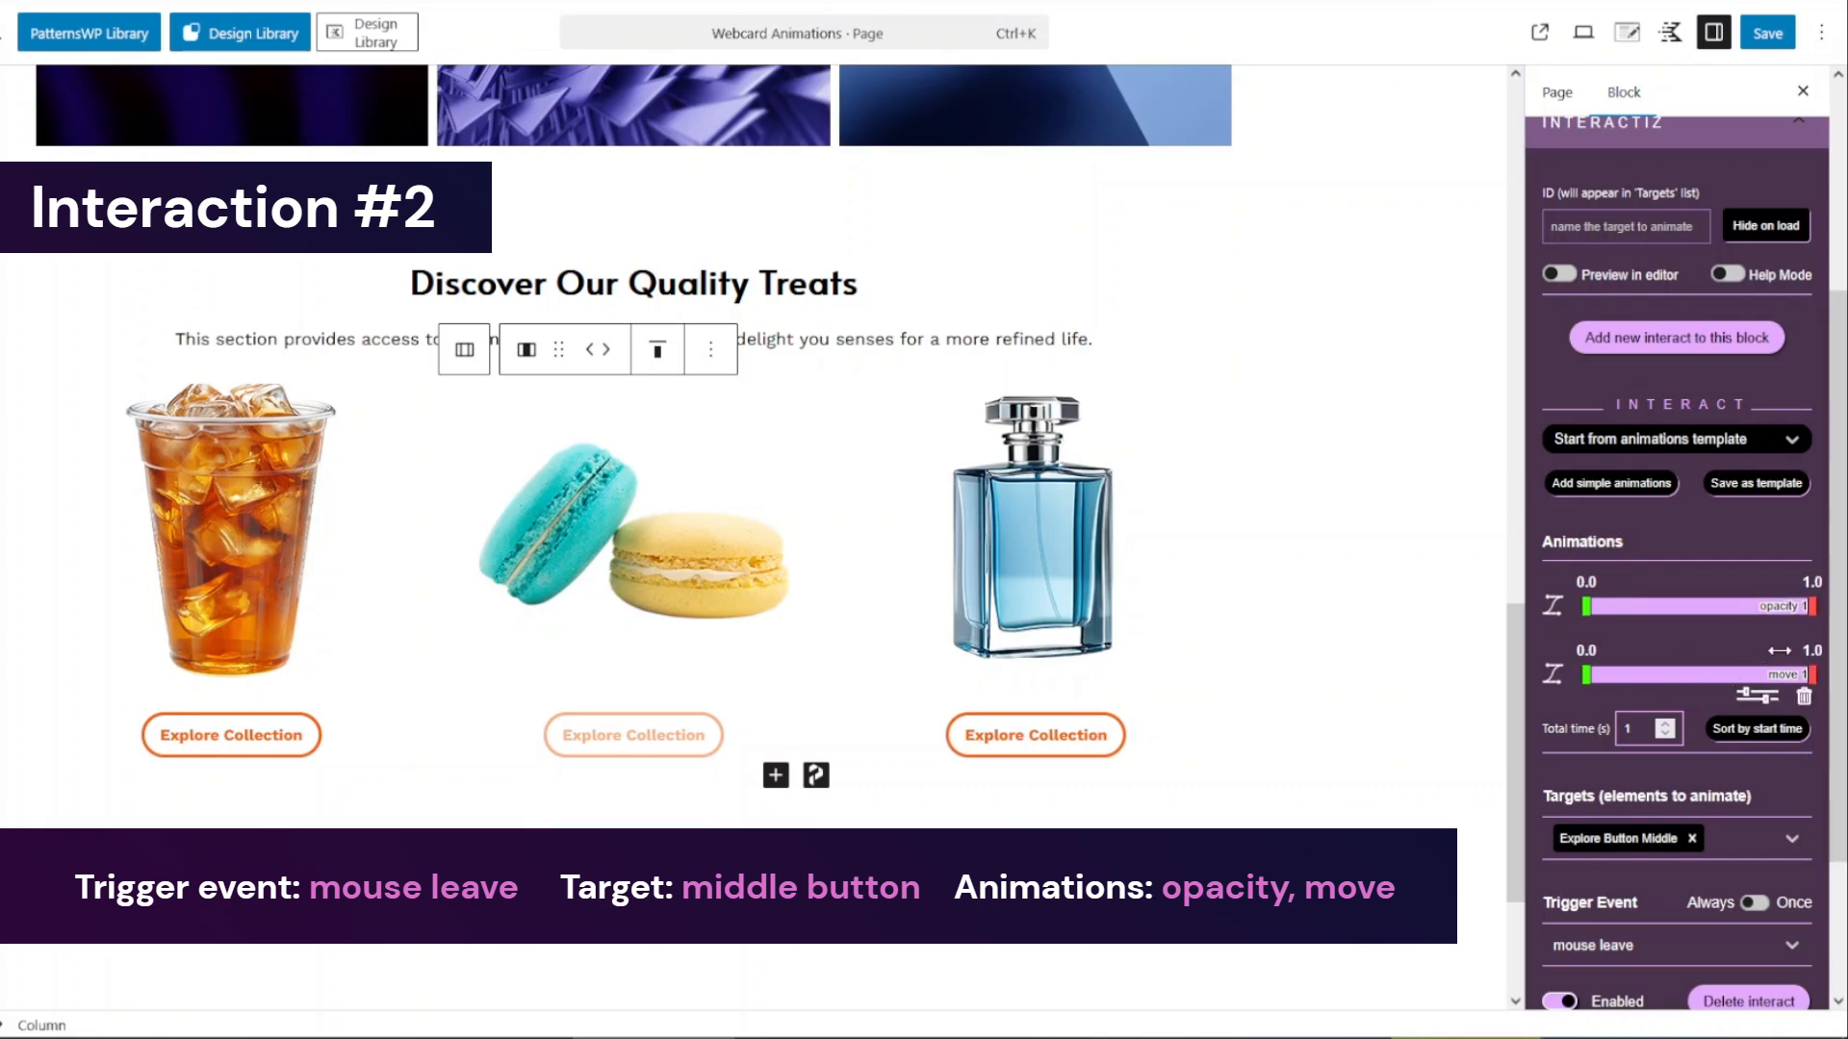
Lower the mouse leave interaction's opacity animation to its minimum value and close its settings
click(1767, 636)
drag(1648, 719, 1561, 719)
click(1762, 636)
Set the mouse leave interaction's move animation to its initial value and enable the preview in the editor
click(1758, 697)
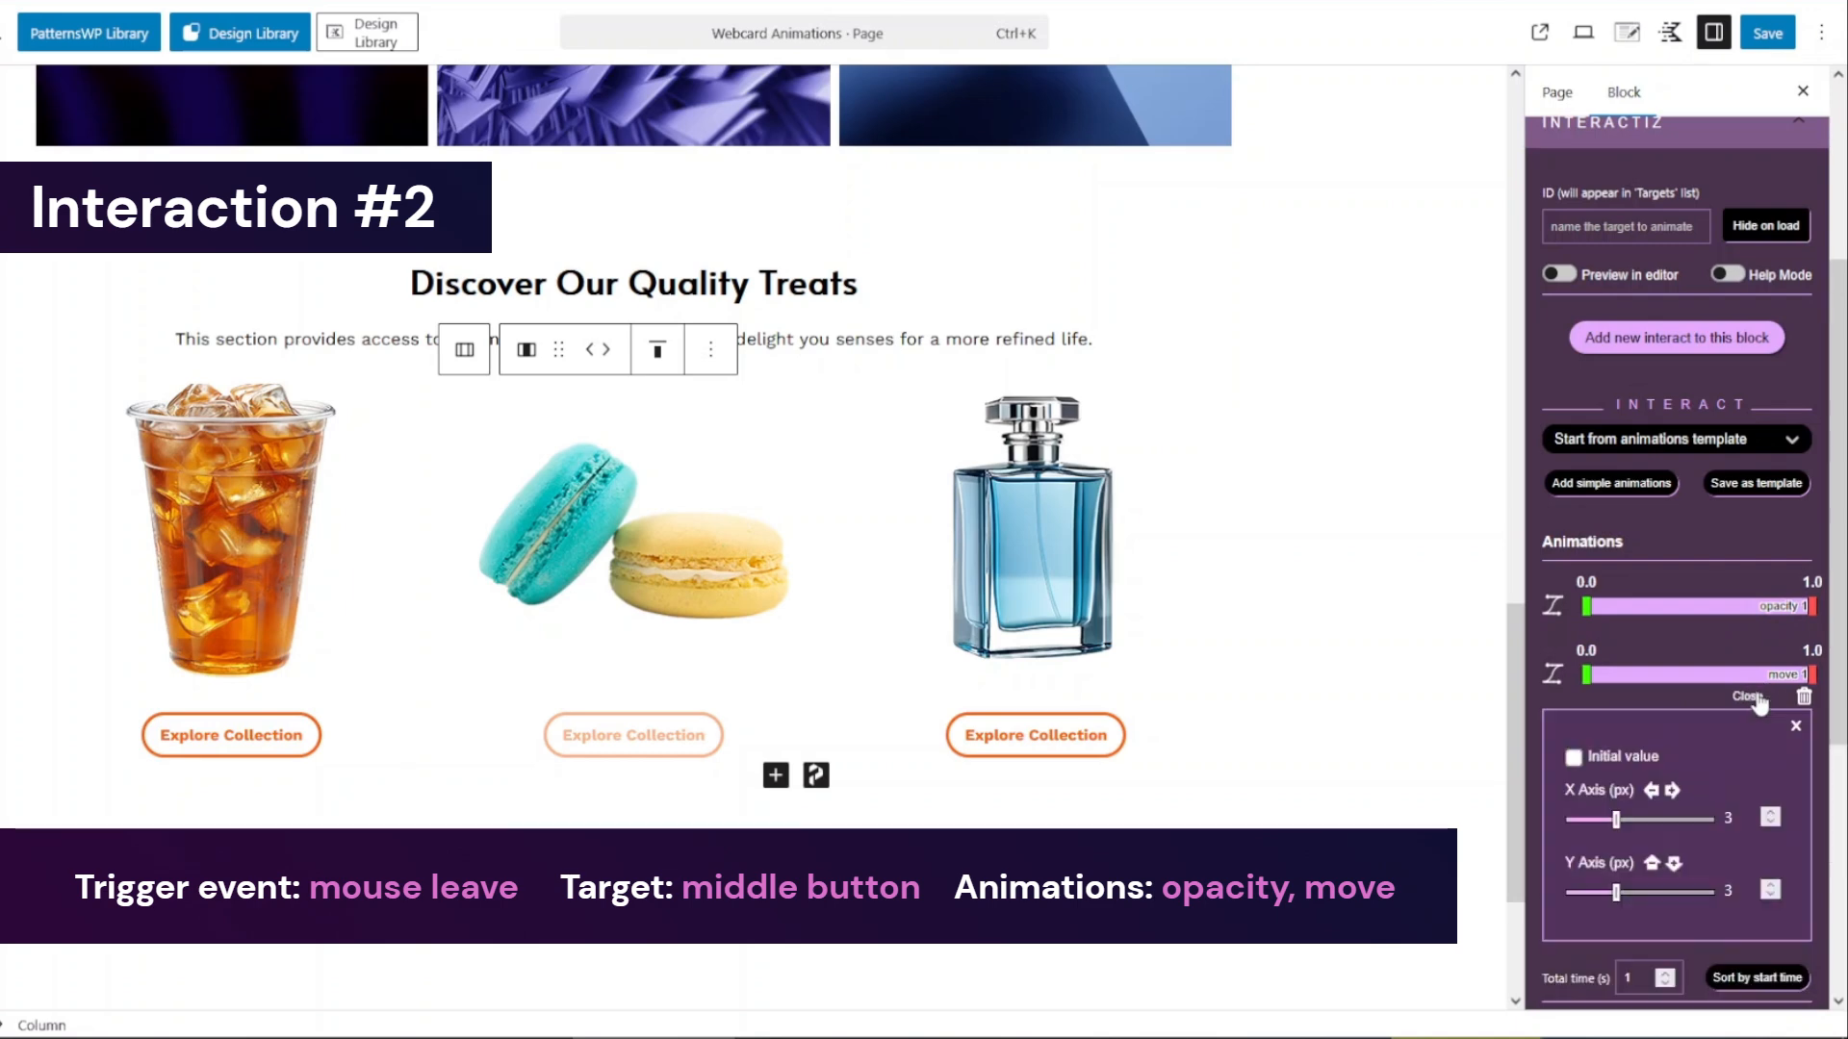
click(1573, 759)
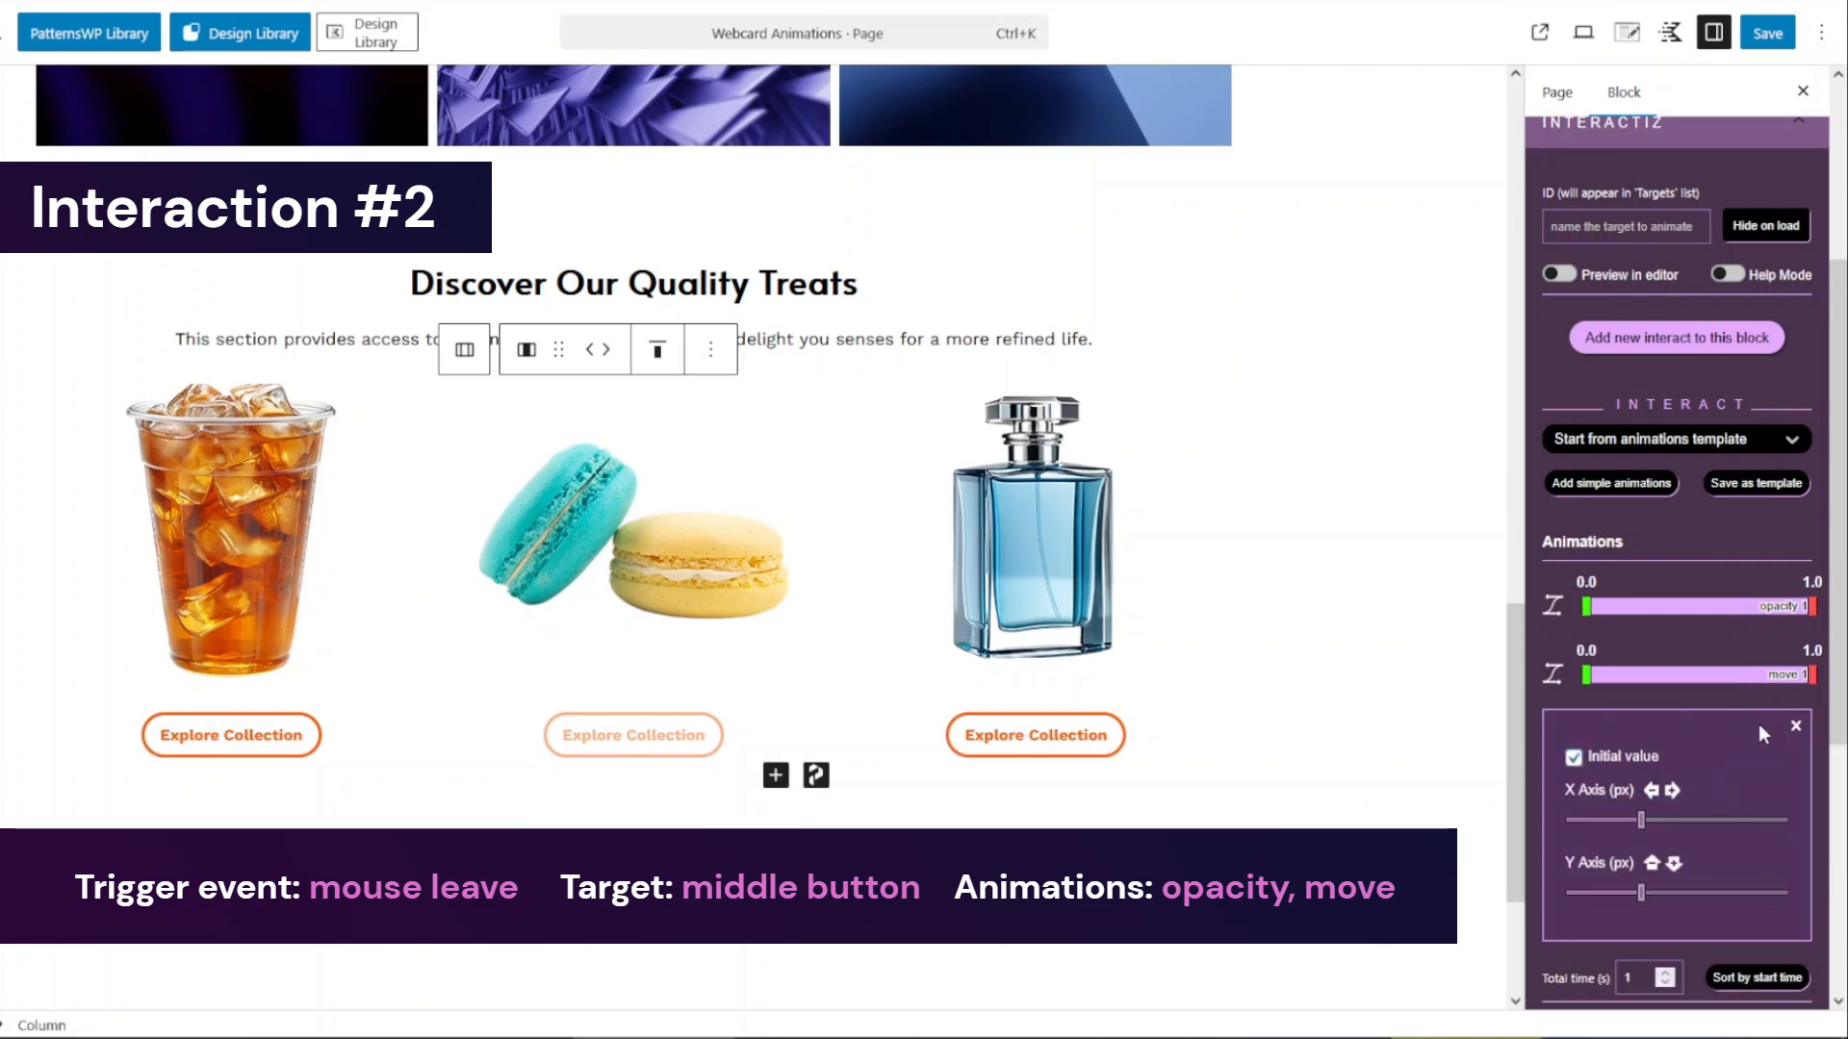
click(1795, 727)
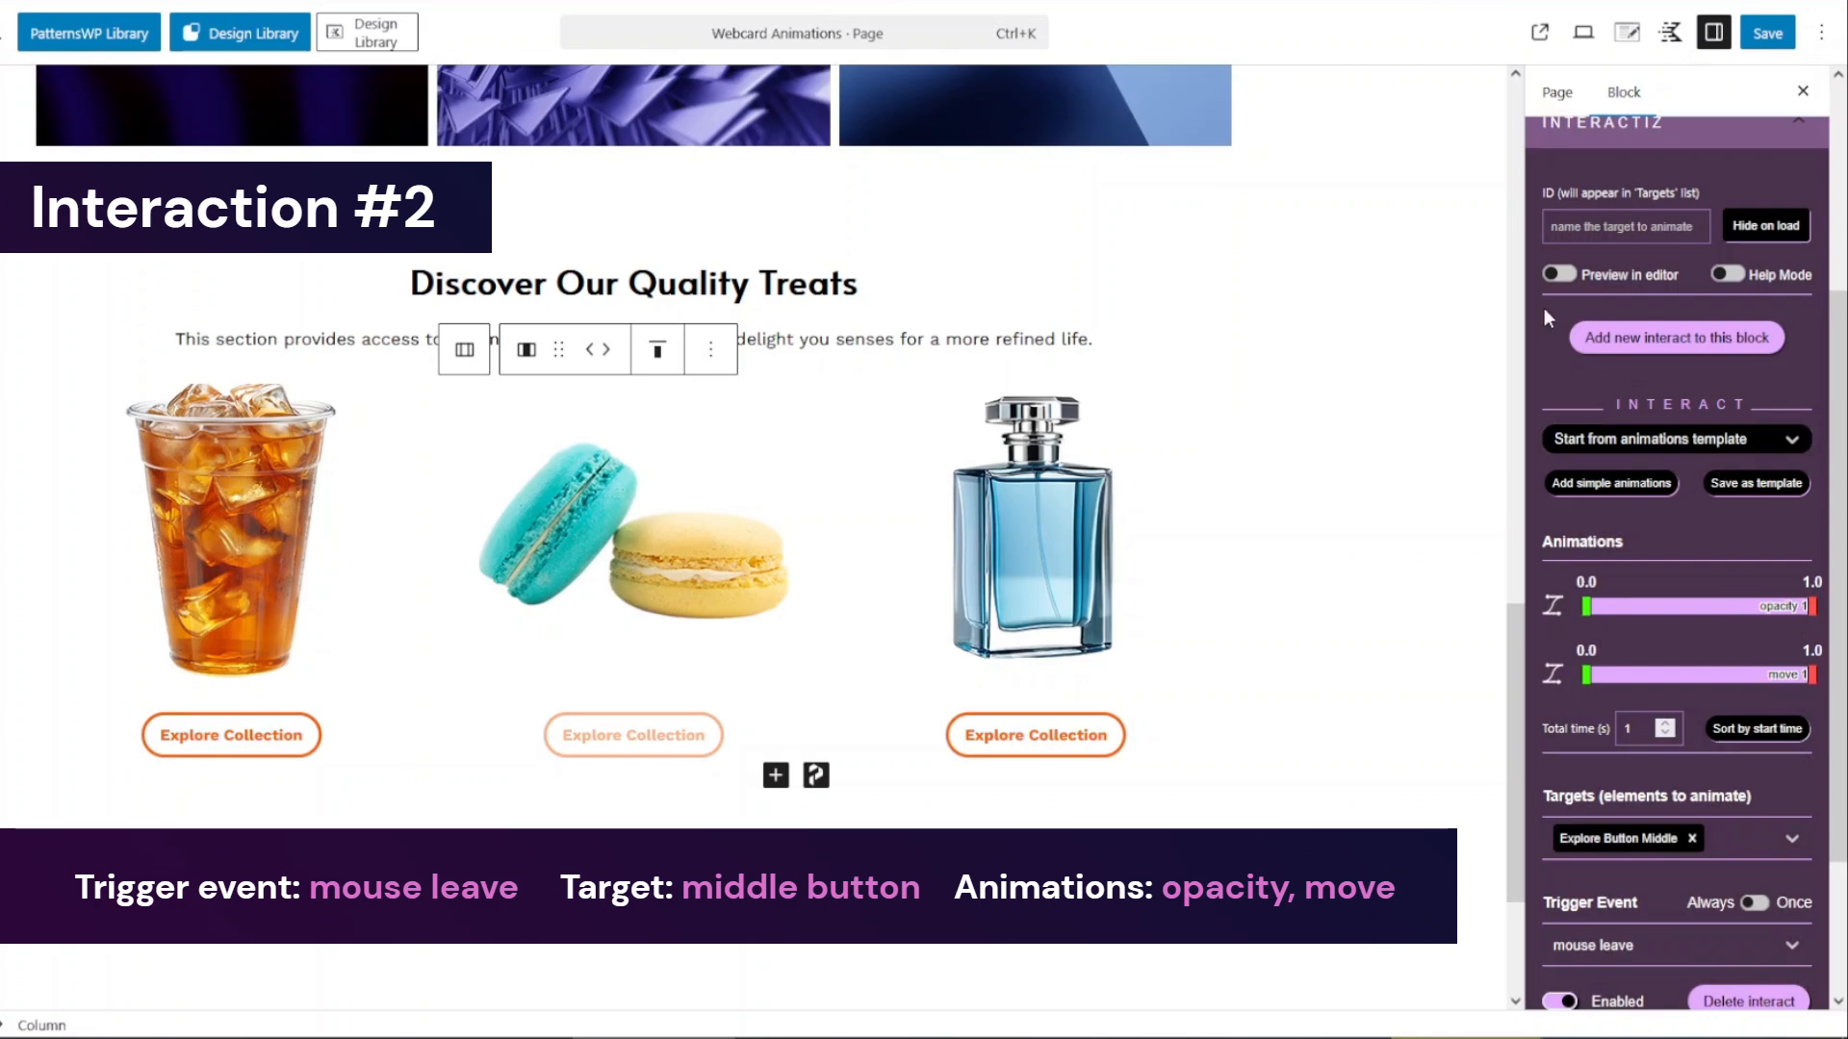
click(1559, 277)
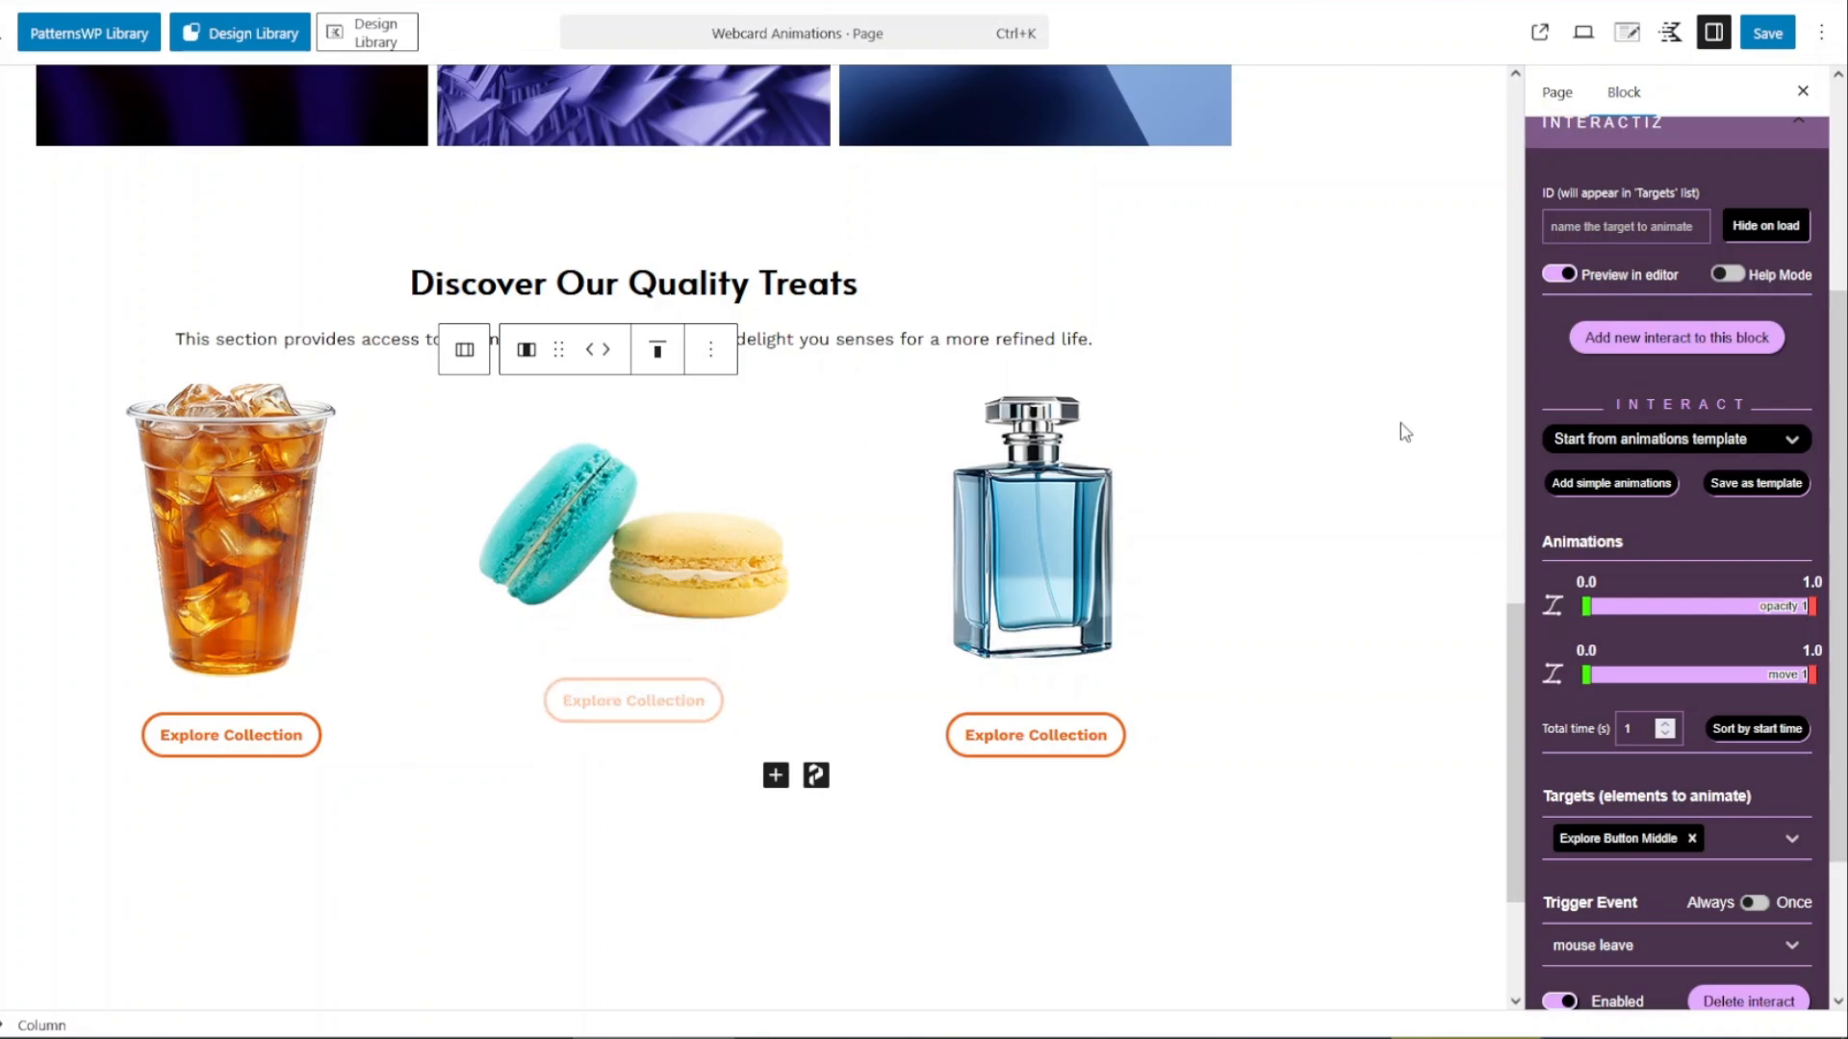
Add a third interaction to the macaron column with the mouse enter trigger and macaronns as target
click(1627, 338)
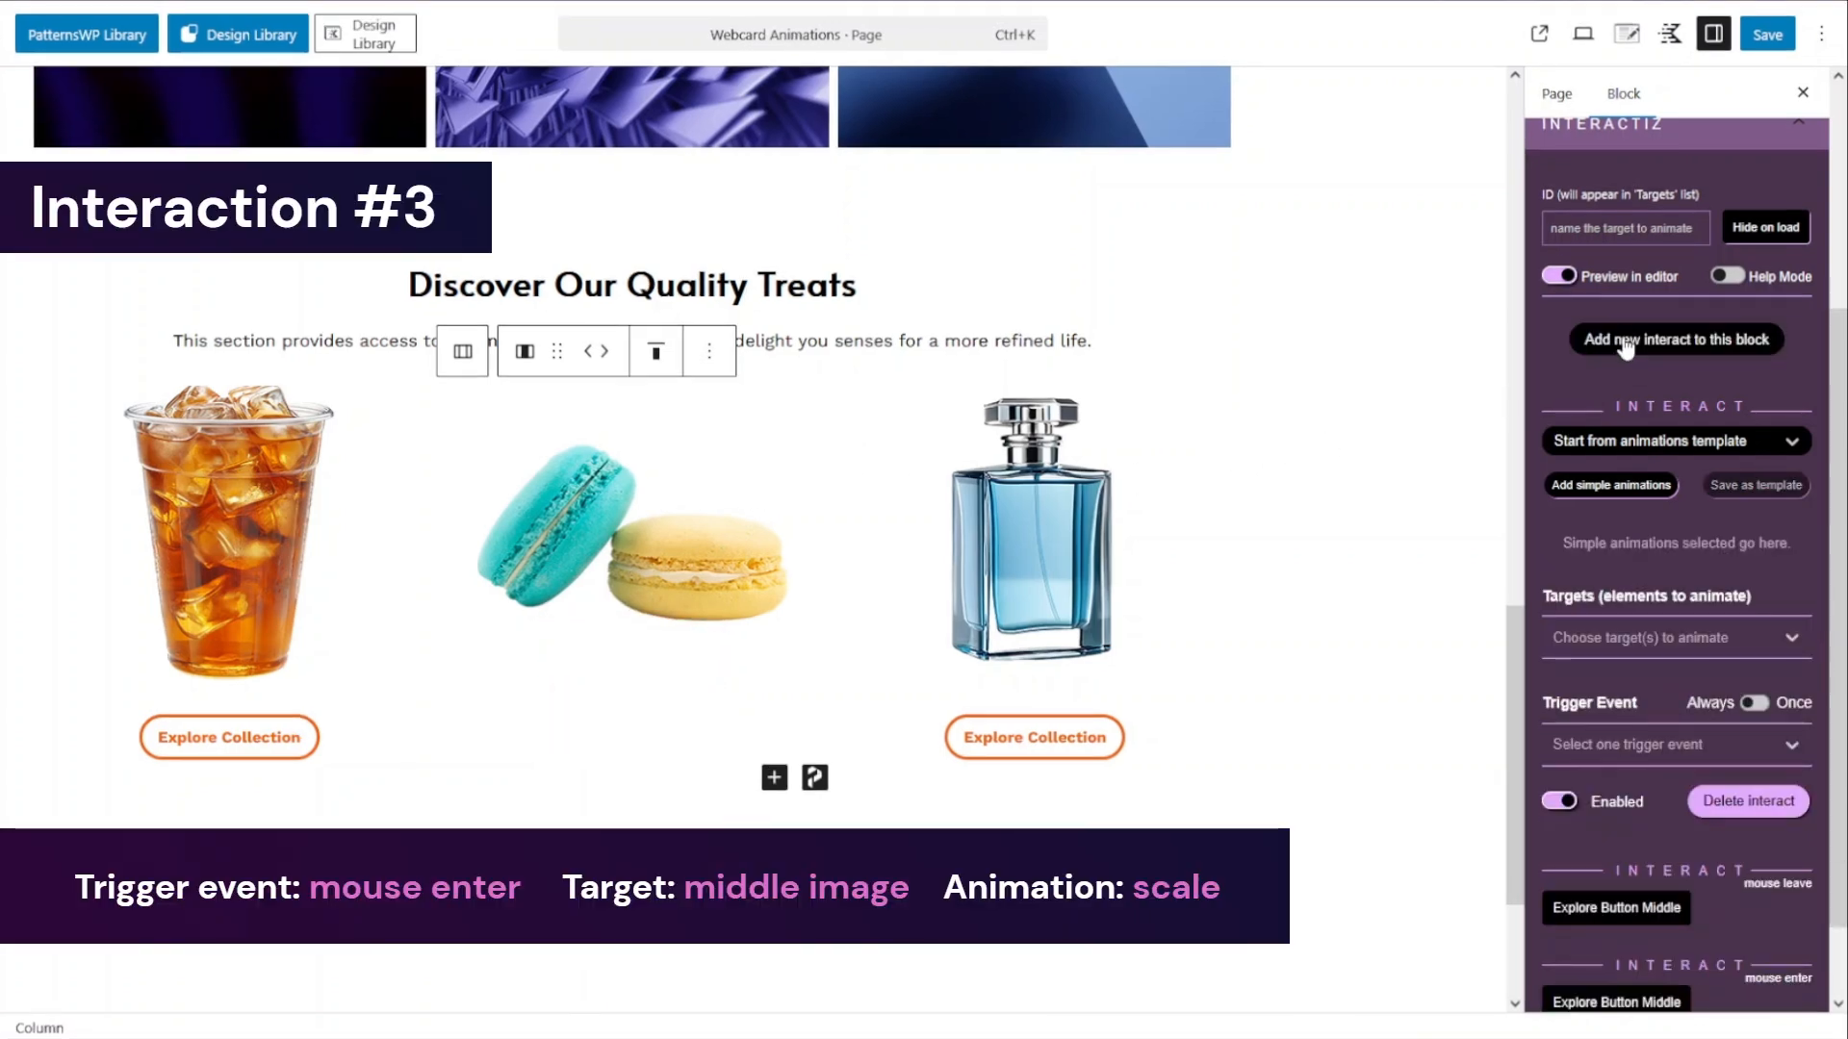
click(1611, 747)
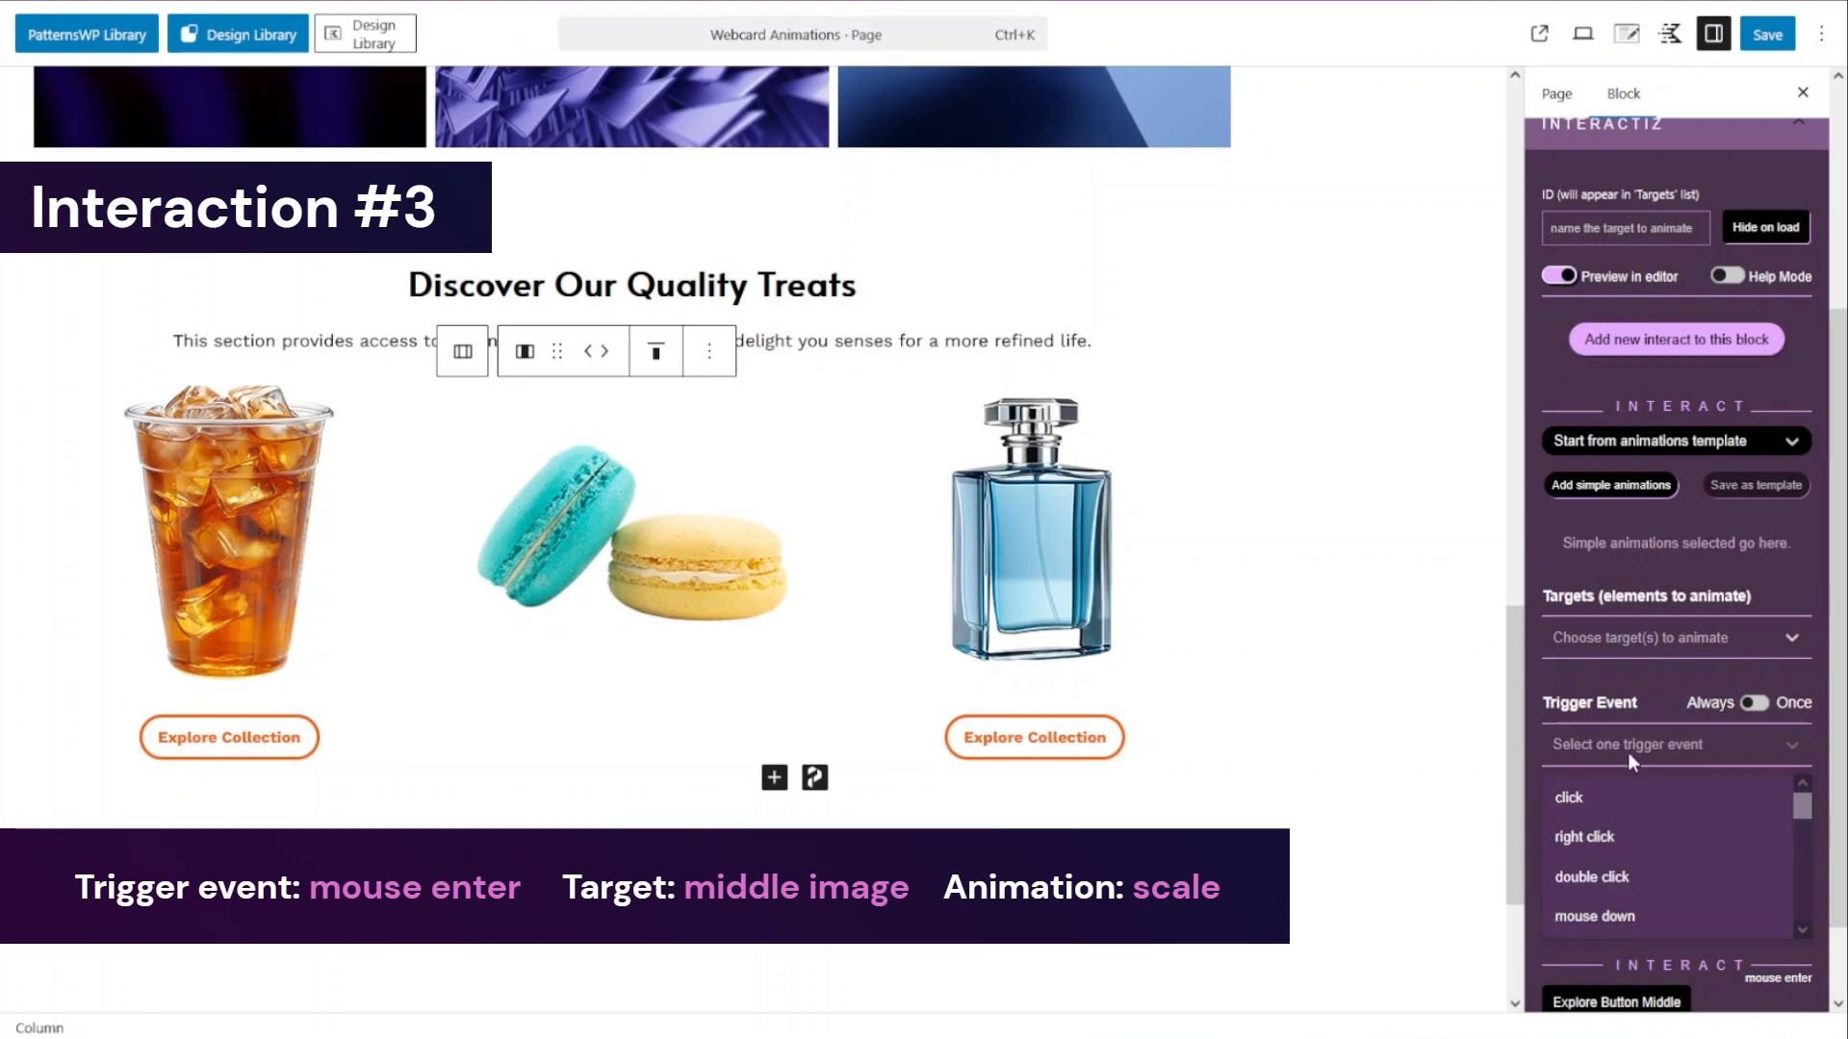
scroll(1626, 751, down, 1)
scroll(1638, 783, down, 2)
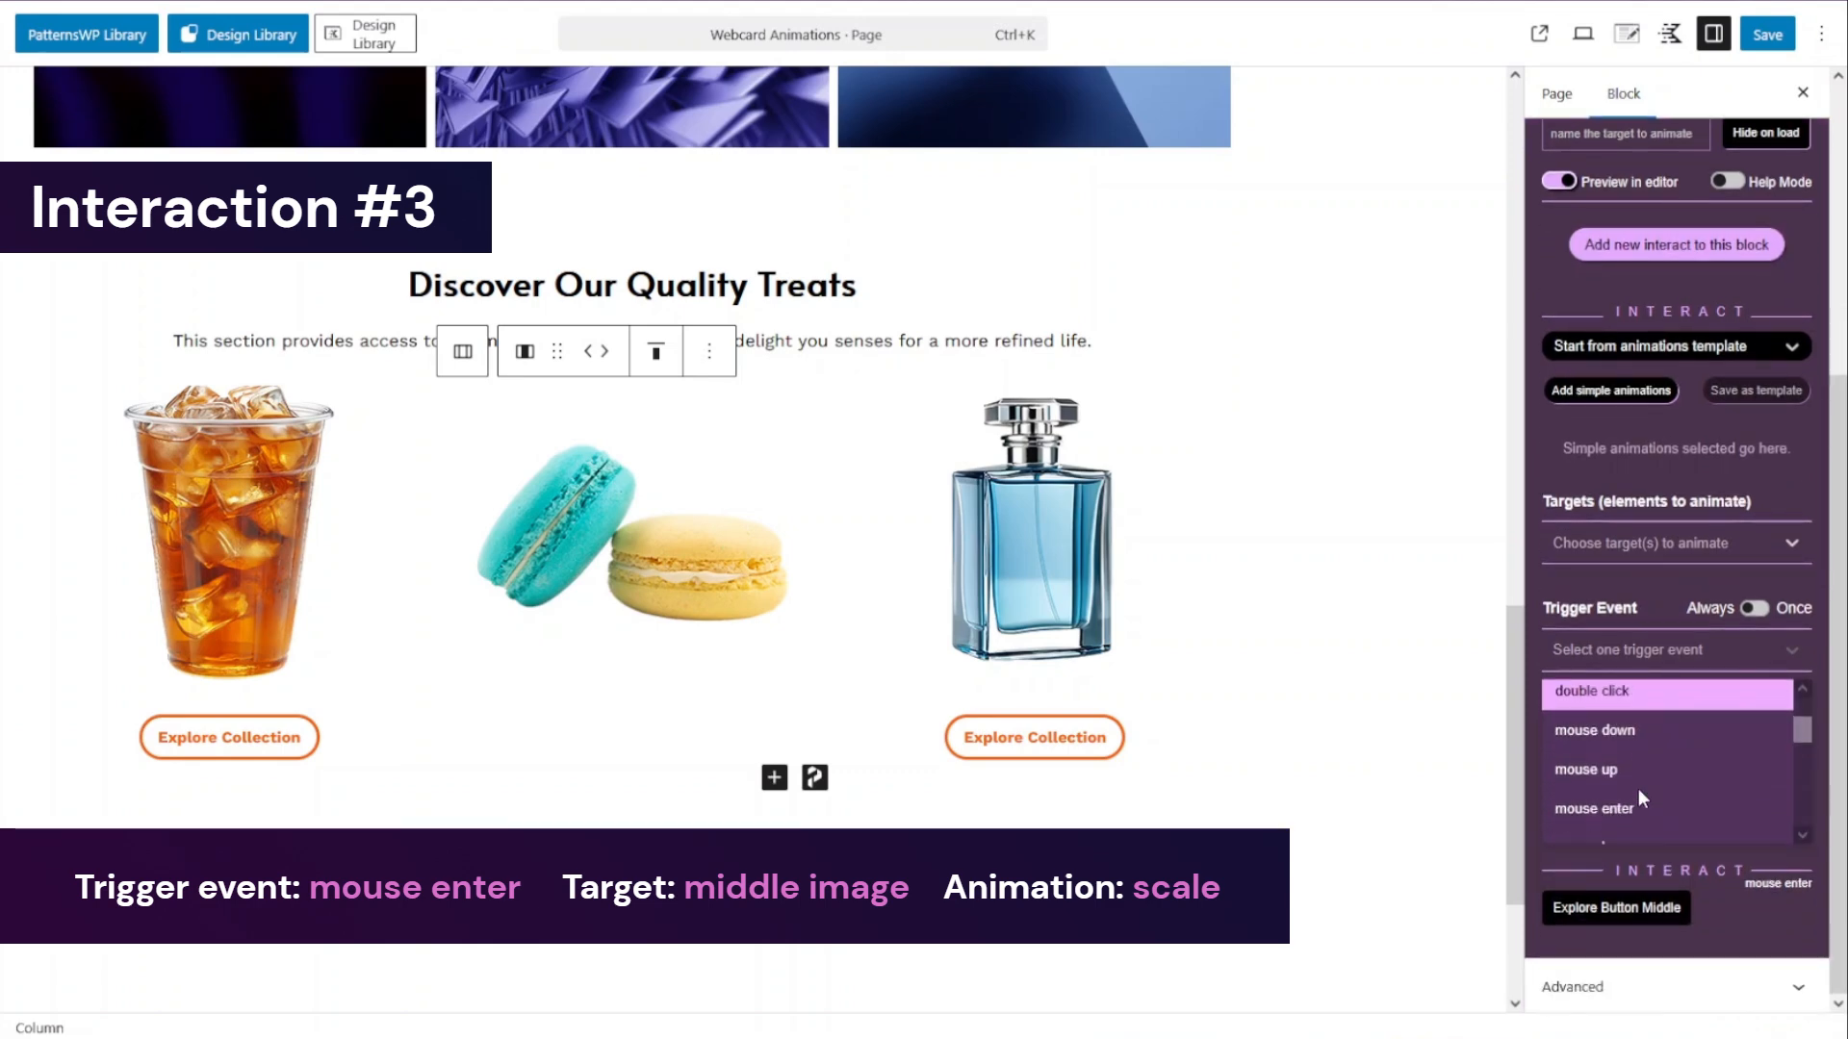
click(1638, 788)
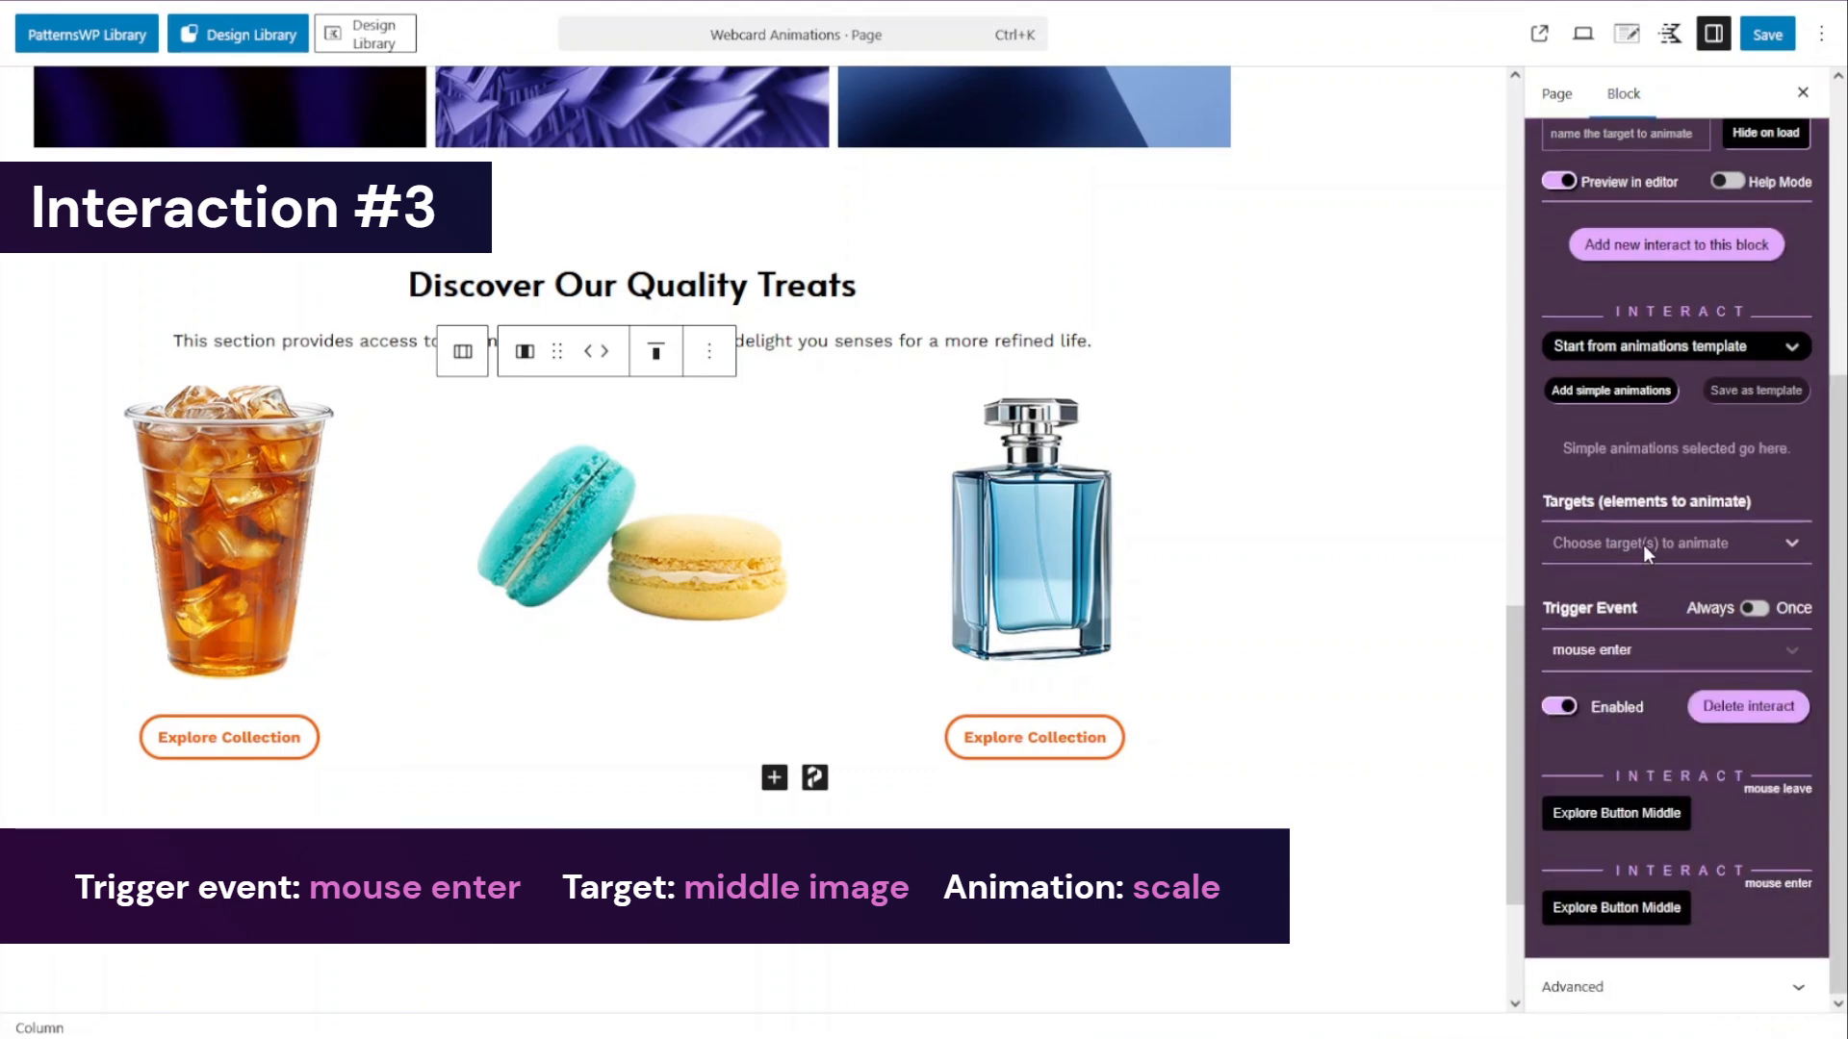
click(1643, 545)
click(1638, 751)
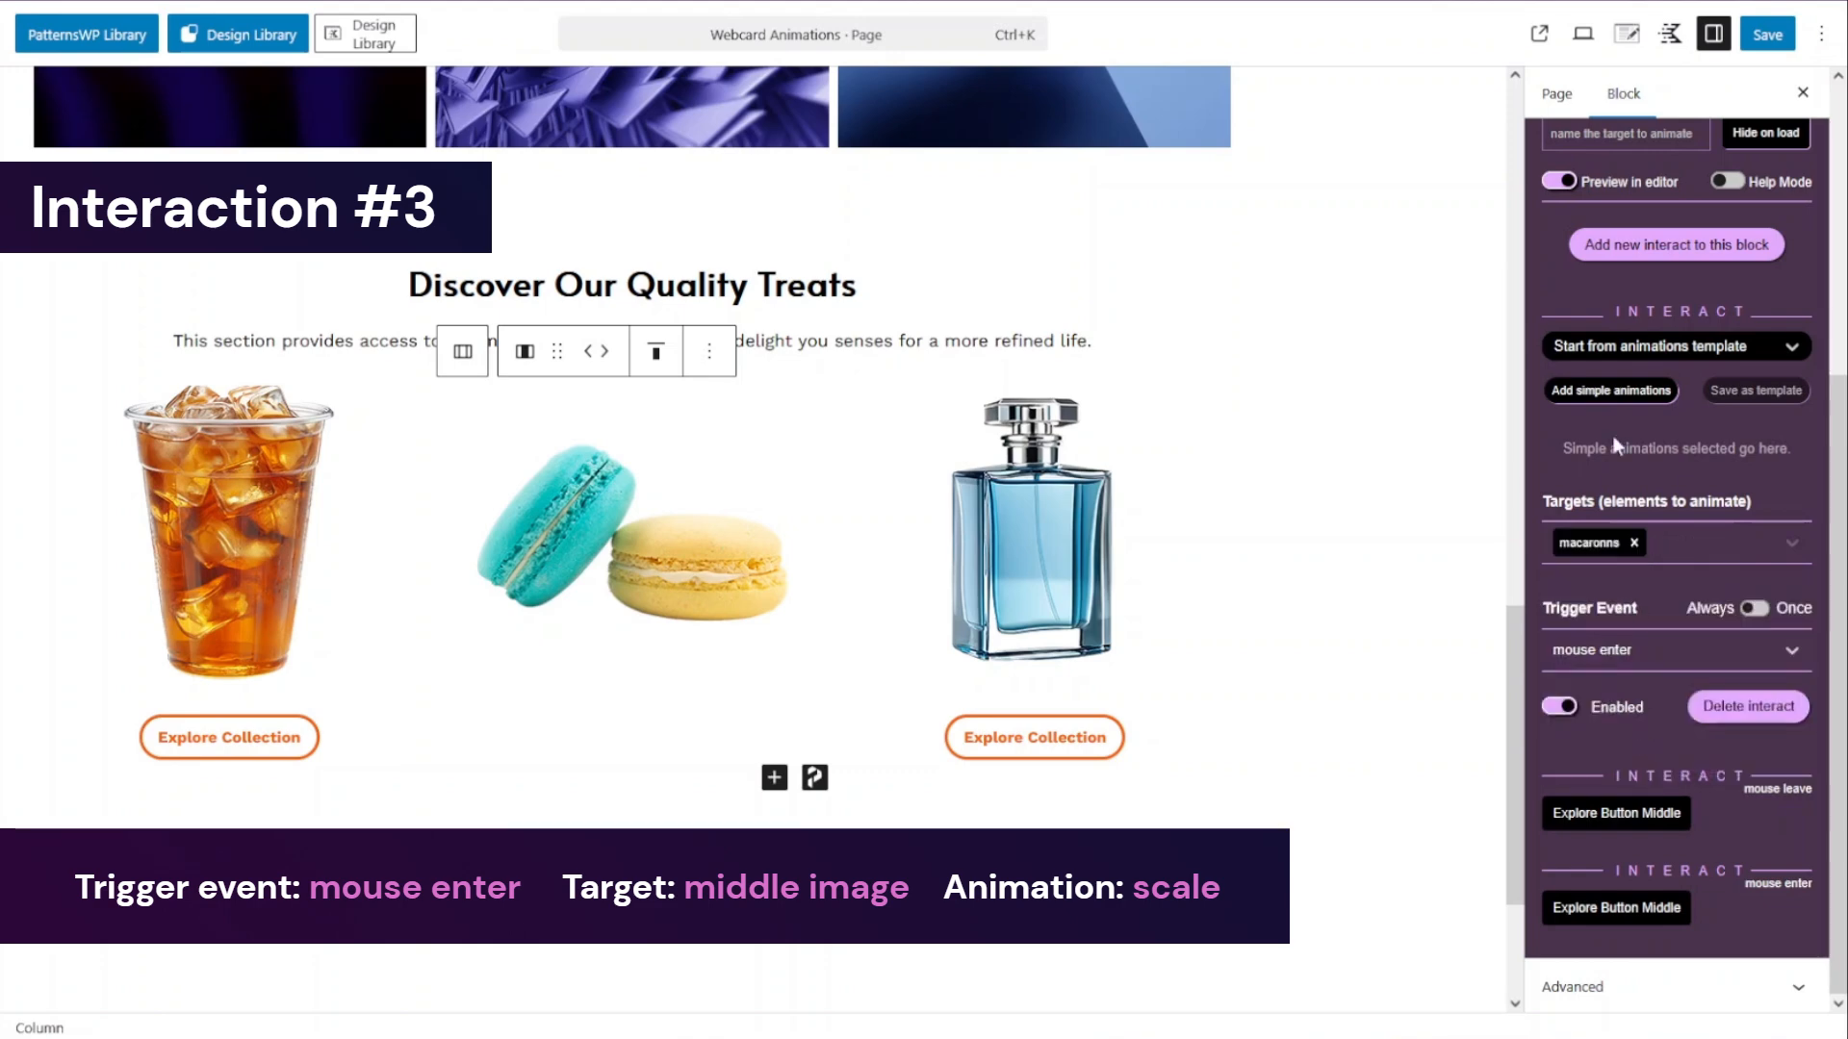
Add a scale animation of 115% width and height to the macaronns mouse enter interaction, with a total time of 1 second
click(1617, 397)
scroll(1624, 597, down, 8)
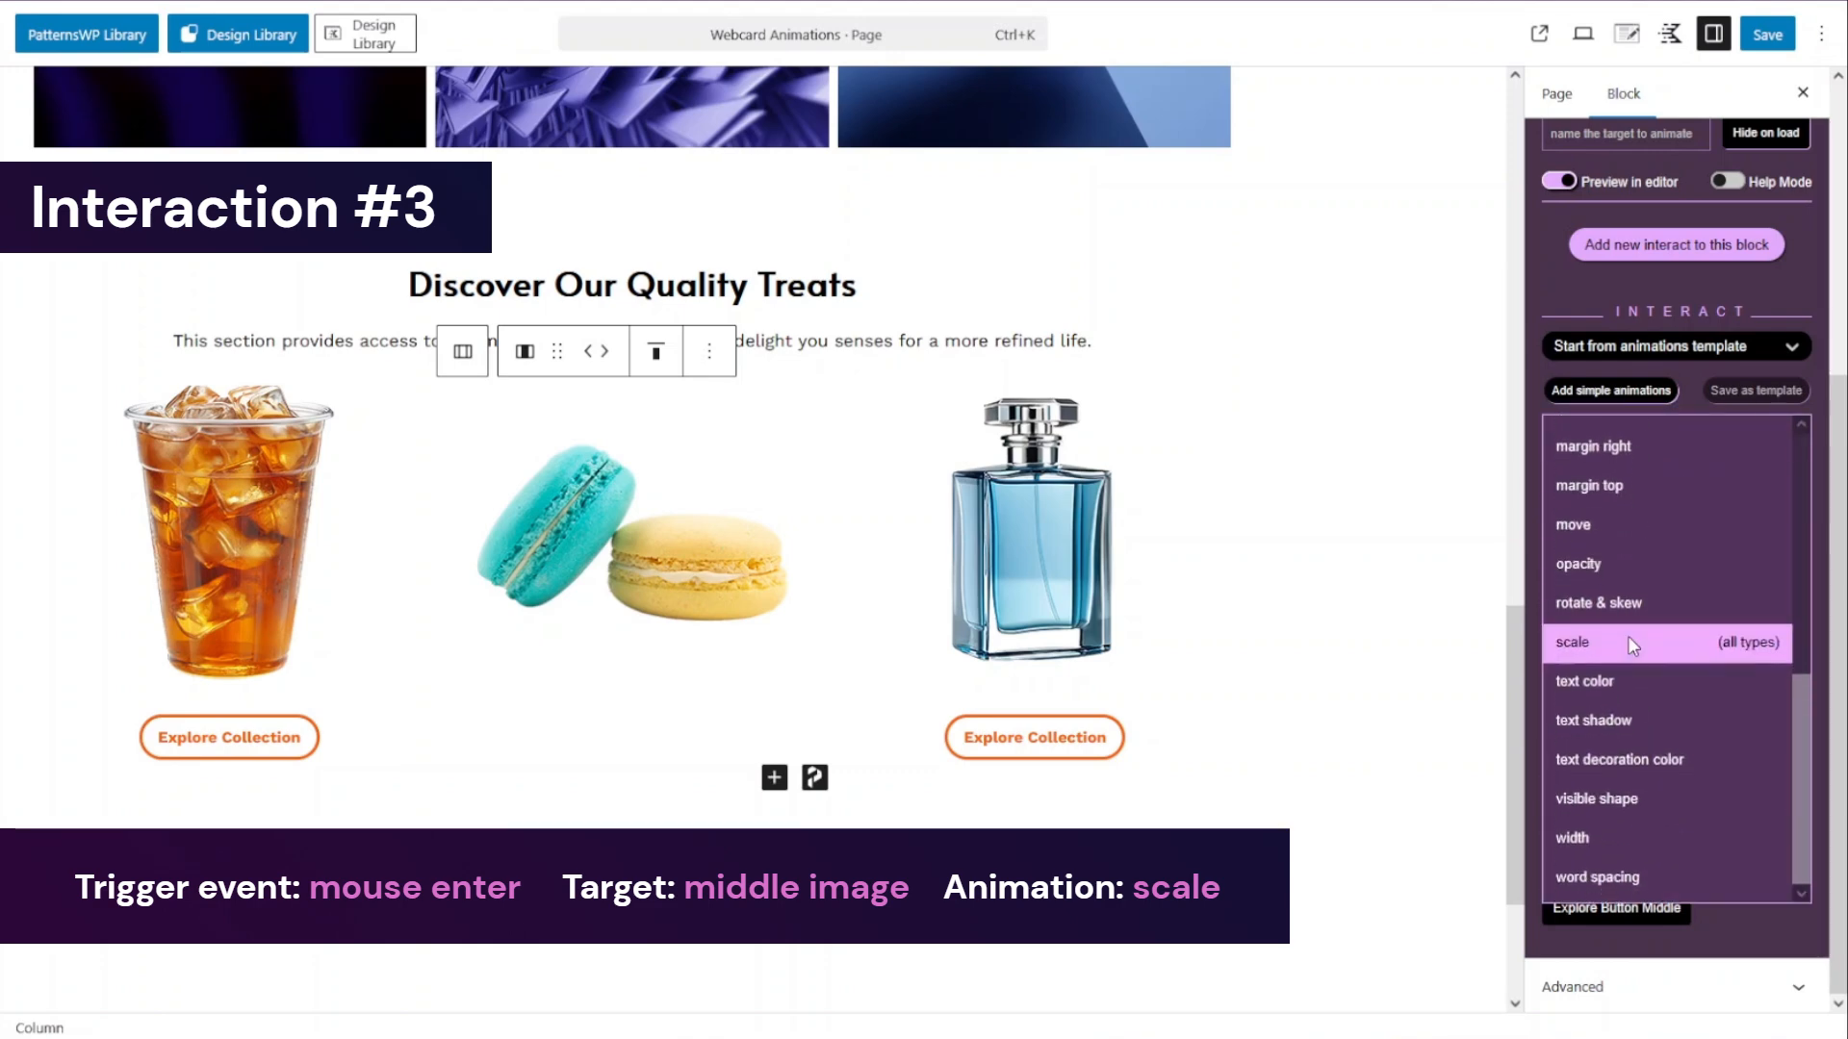
click(1627, 637)
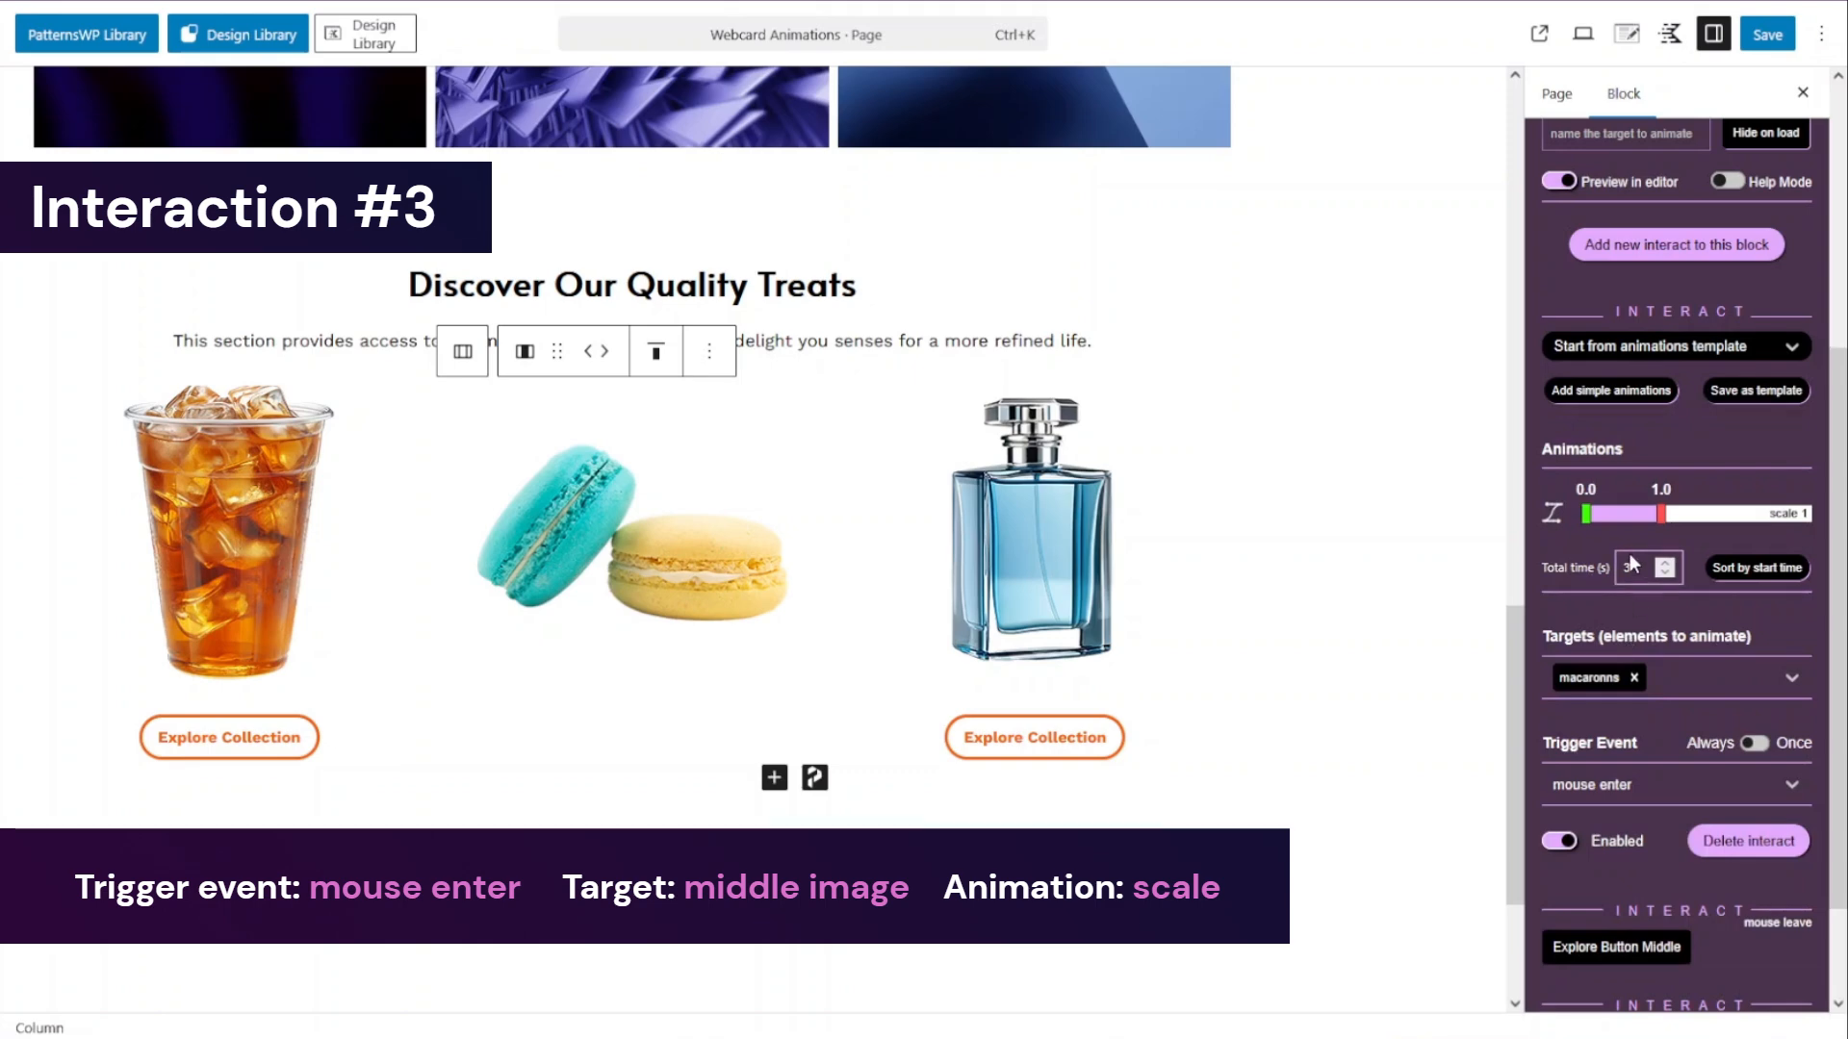
double_click(1631, 568)
text(1)
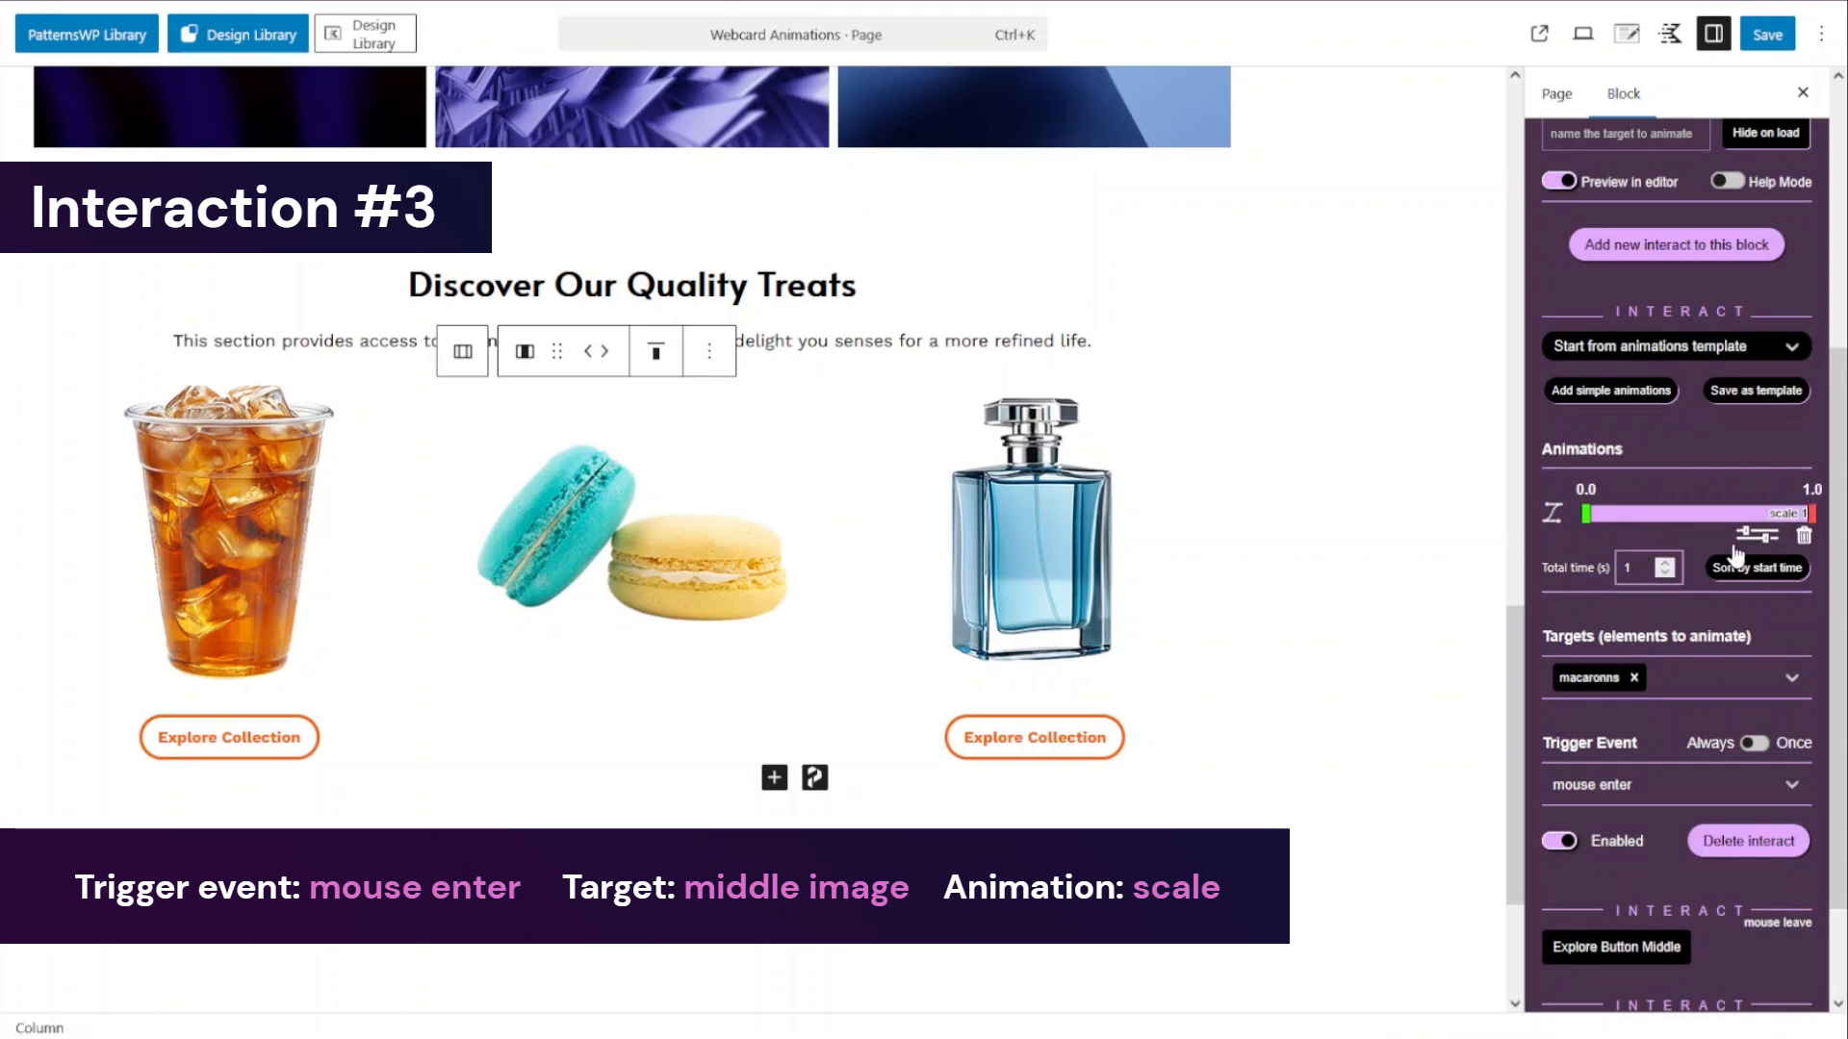
click(1747, 518)
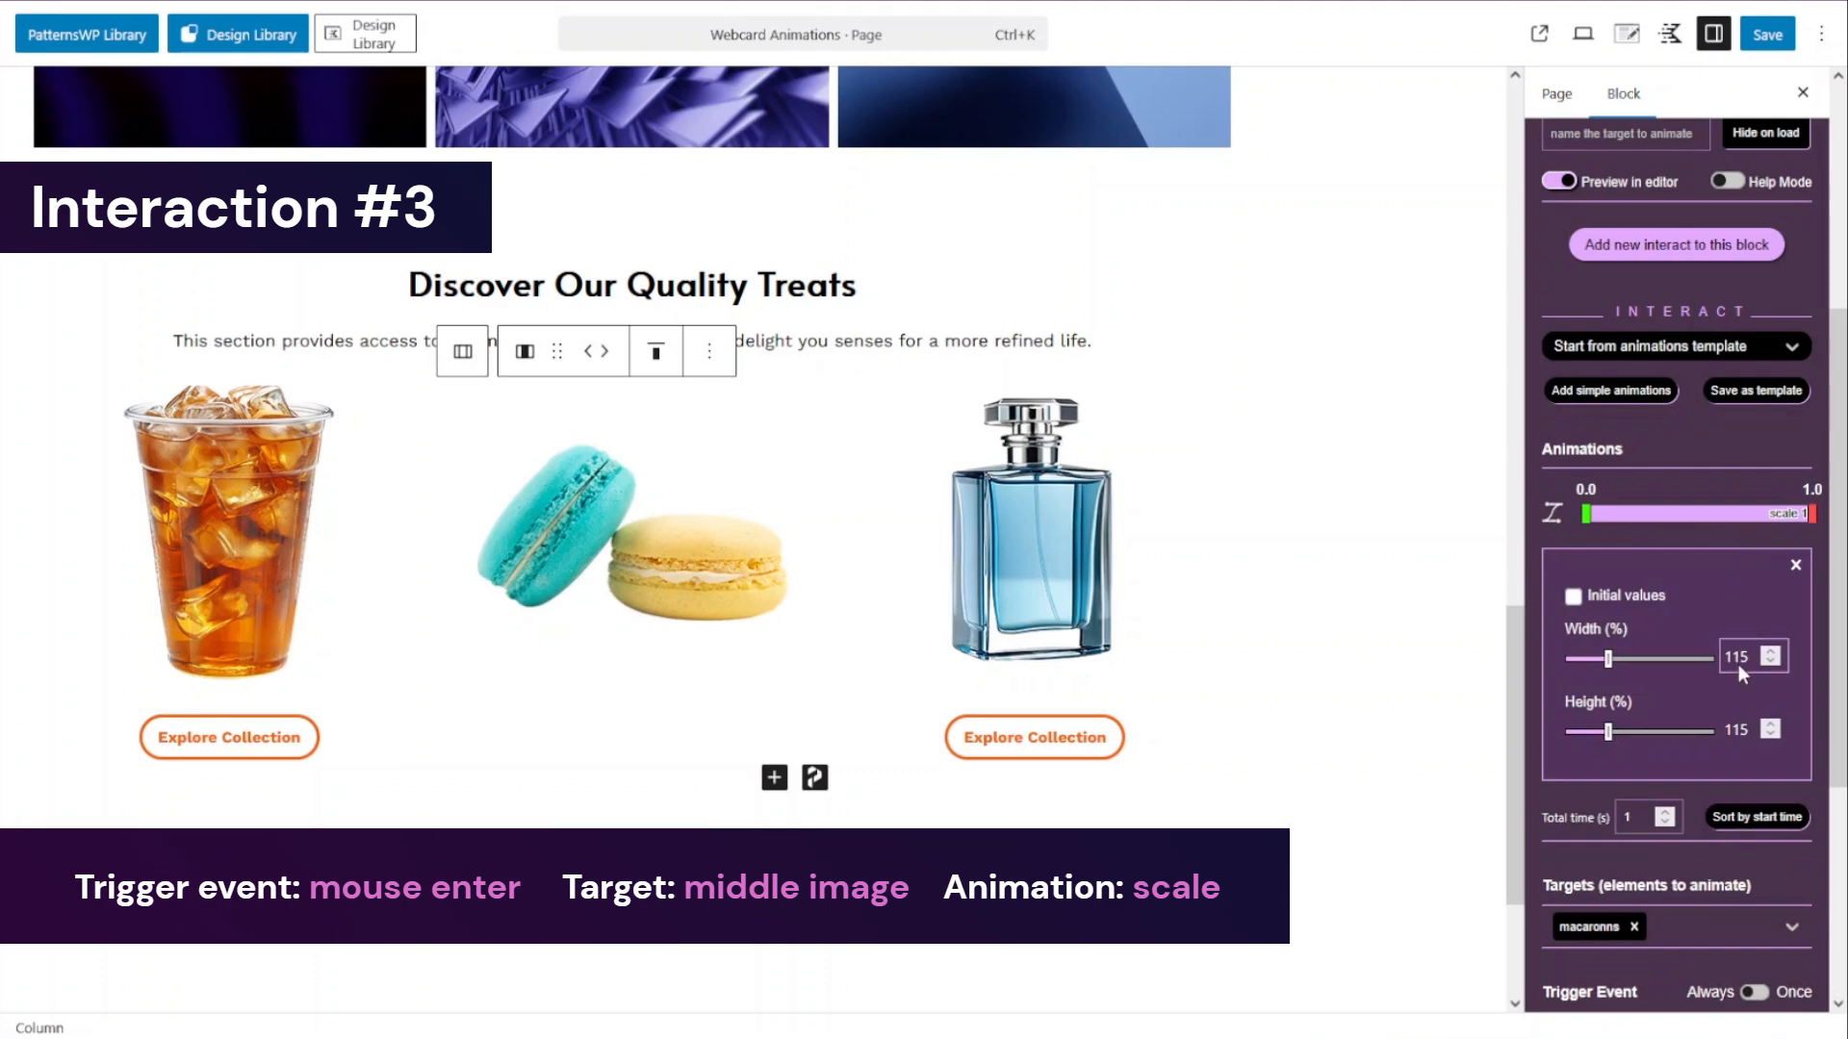
click(1754, 535)
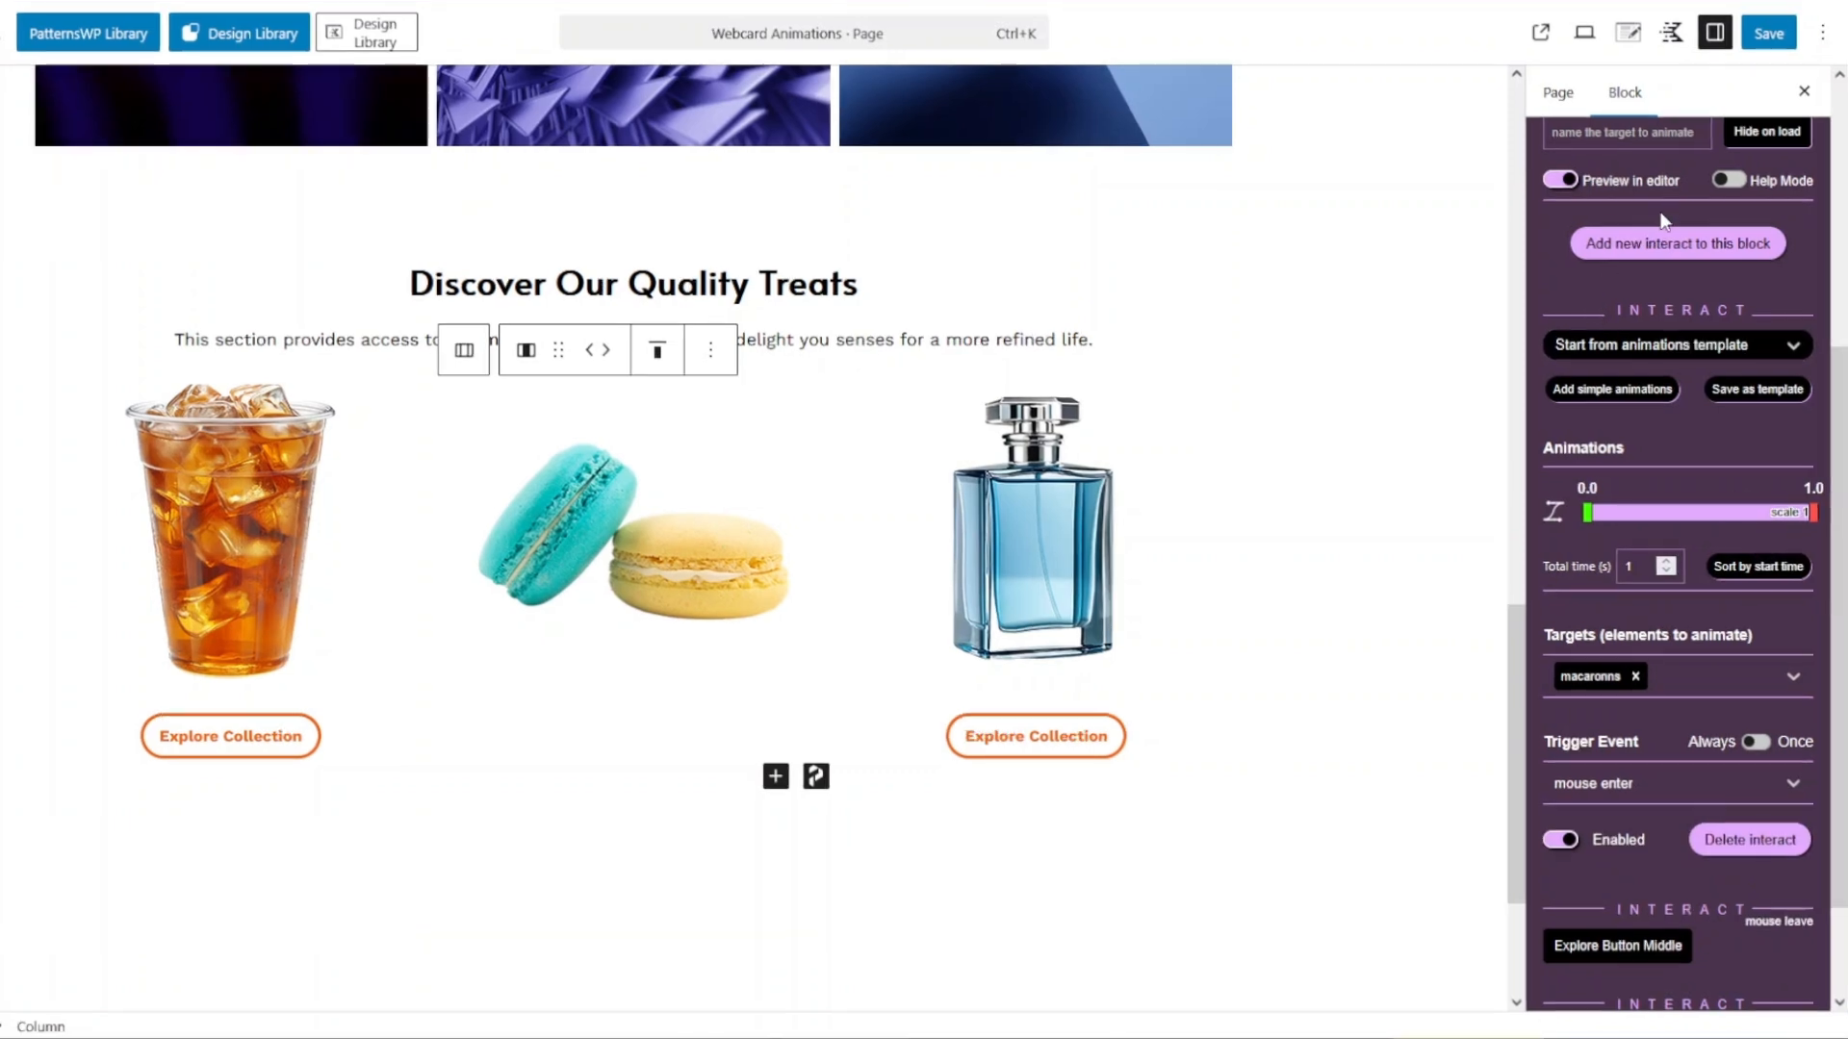
Add a fourth interaction to the macaron column with the mouse leave trigger and macaronns as target
click(1657, 246)
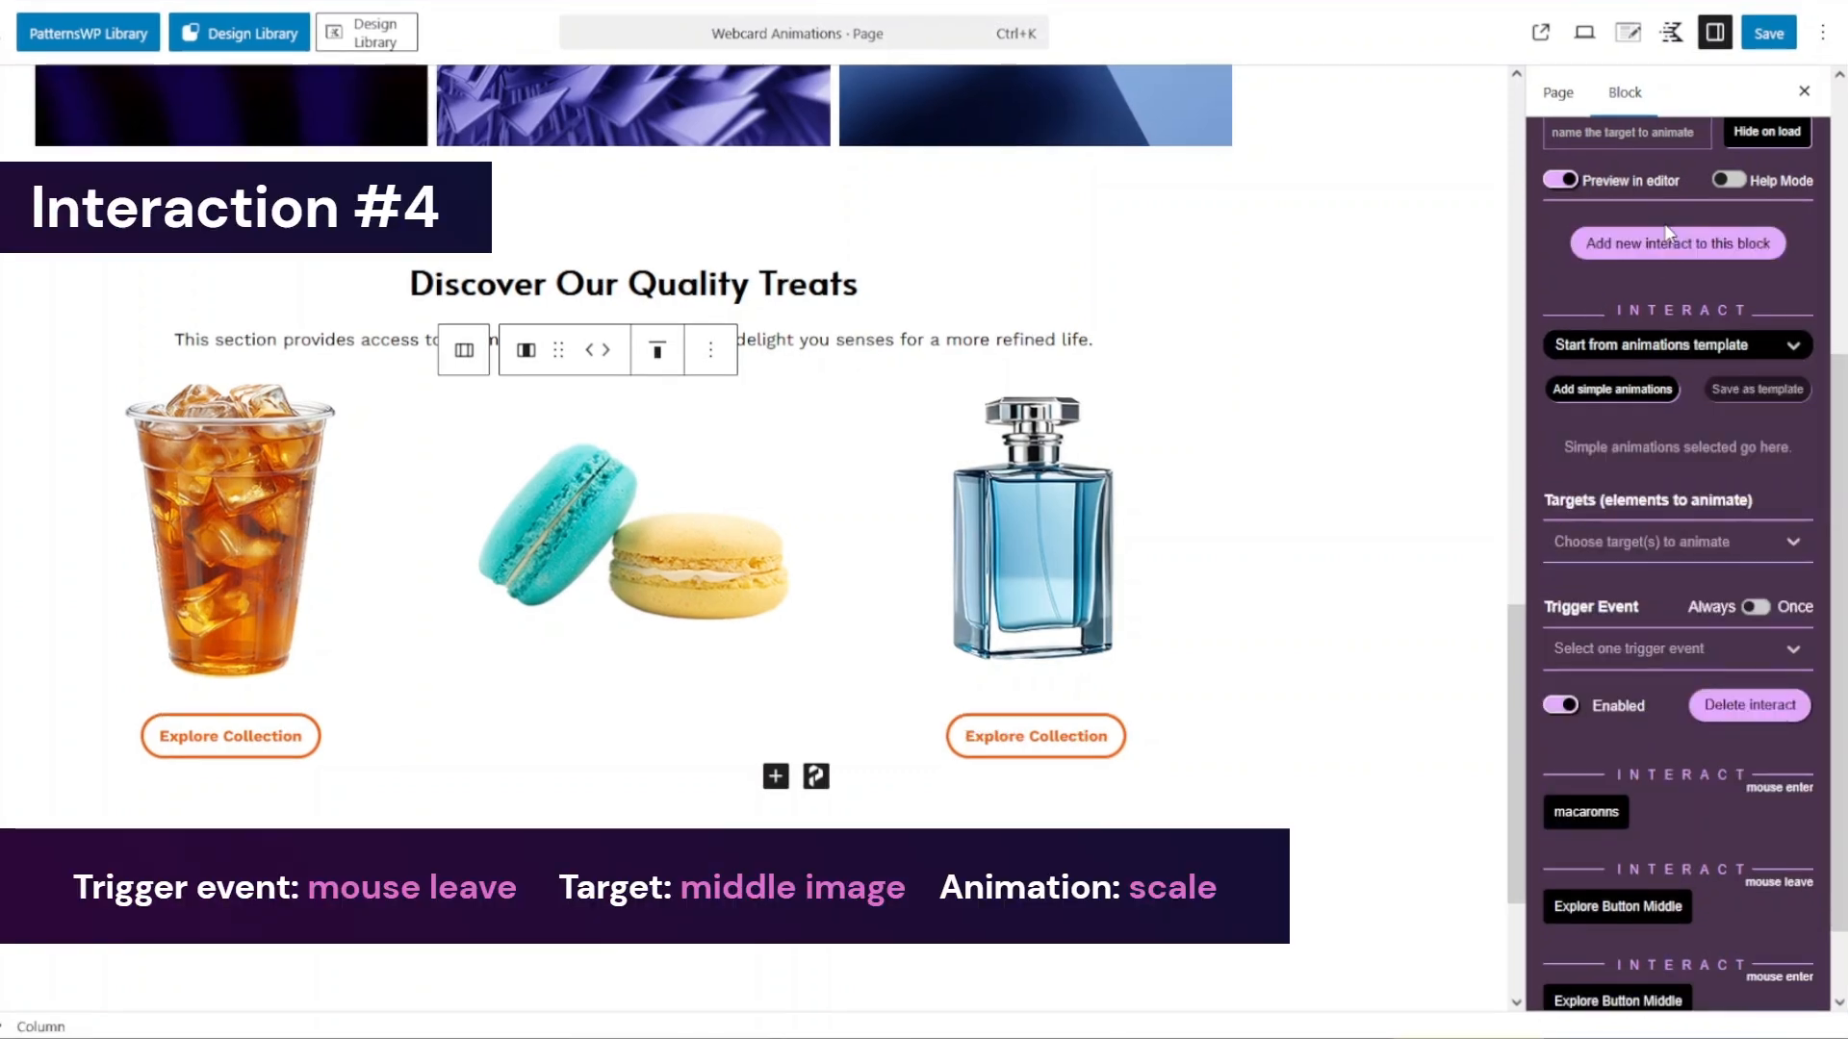
click(1637, 645)
scroll(1648, 709, down, 1)
scroll(1648, 703, down, 2)
scroll(1663, 782, up, 2)
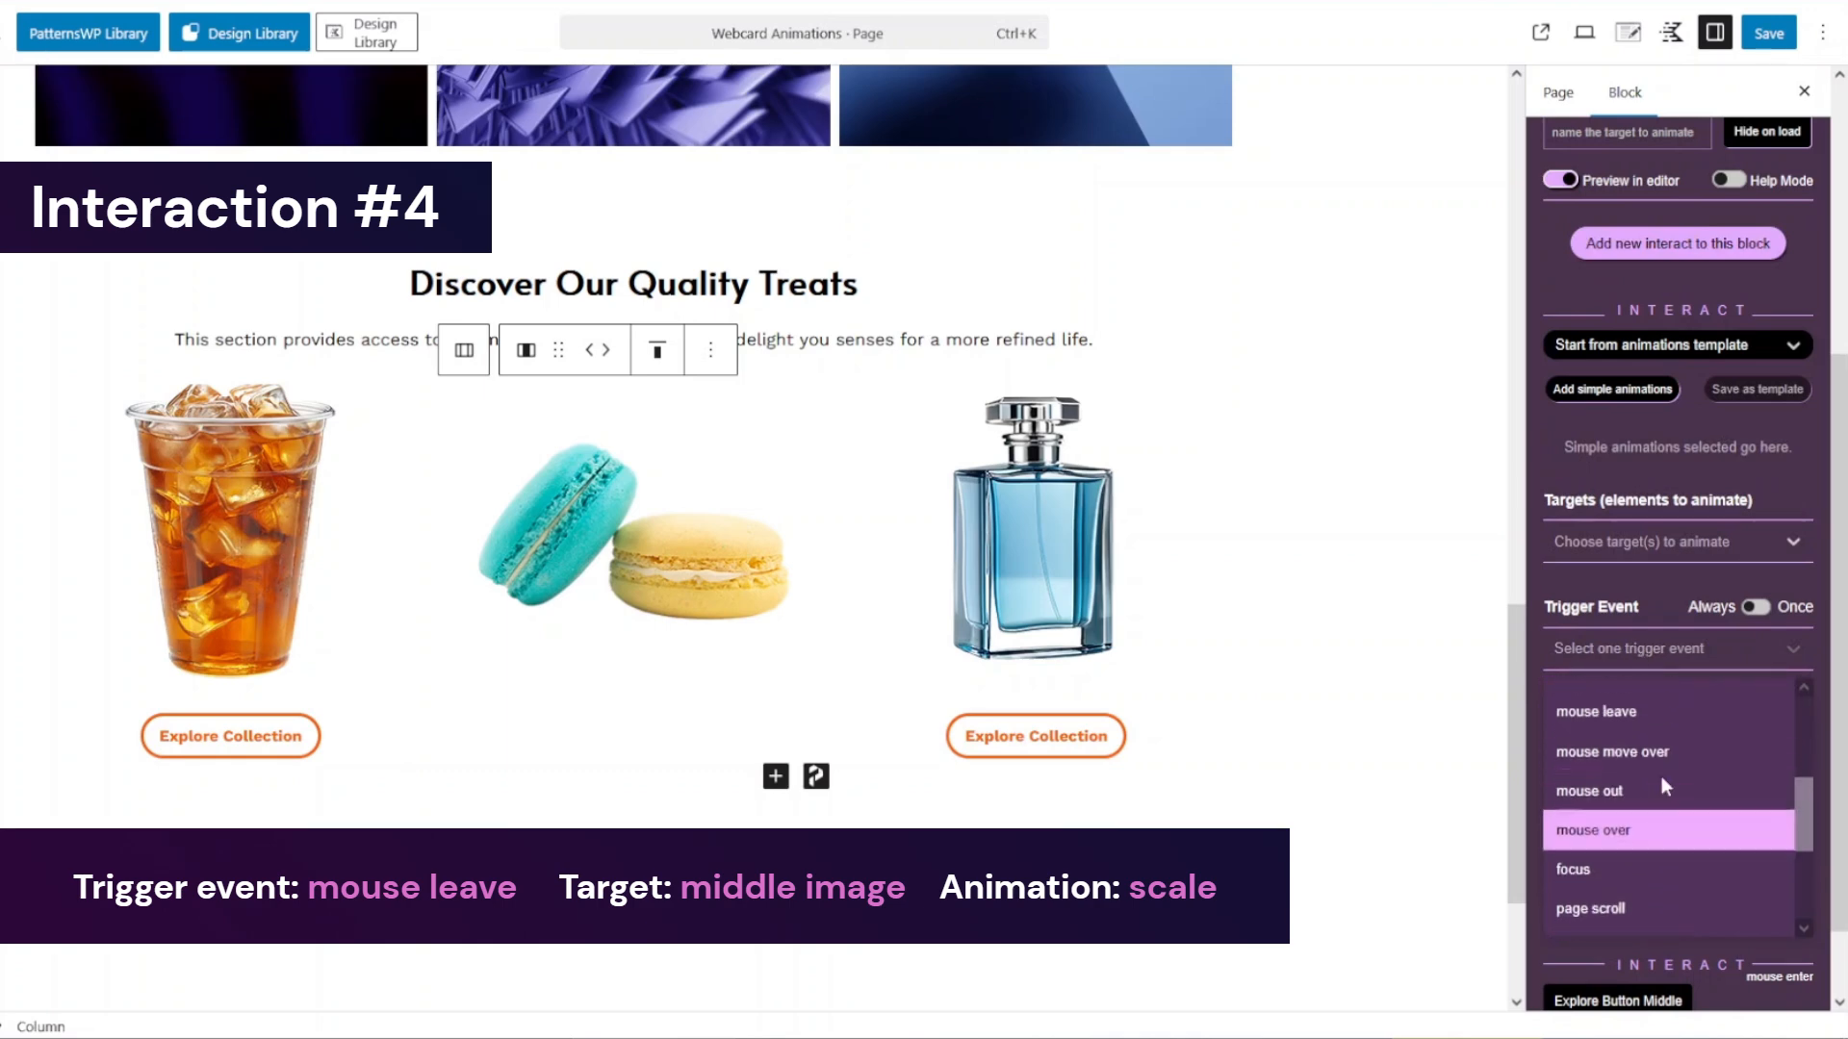
click(1651, 745)
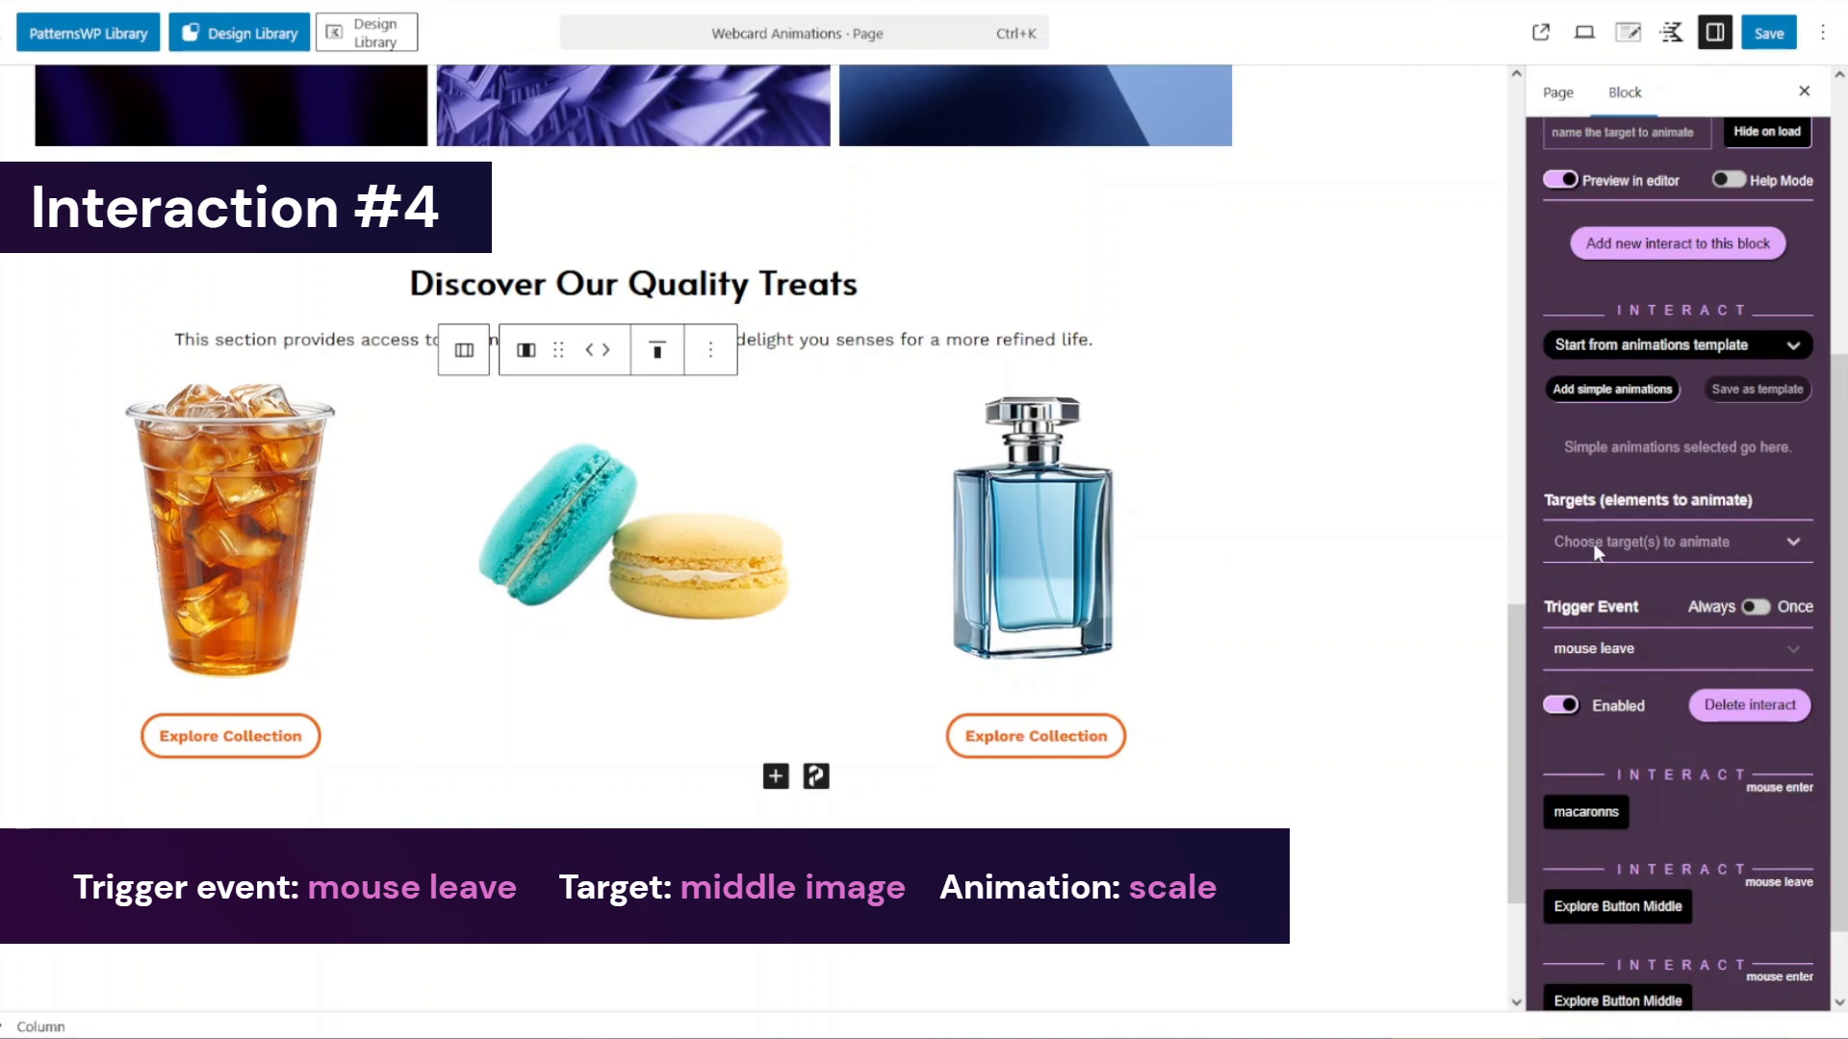
click(1592, 543)
click(1640, 743)
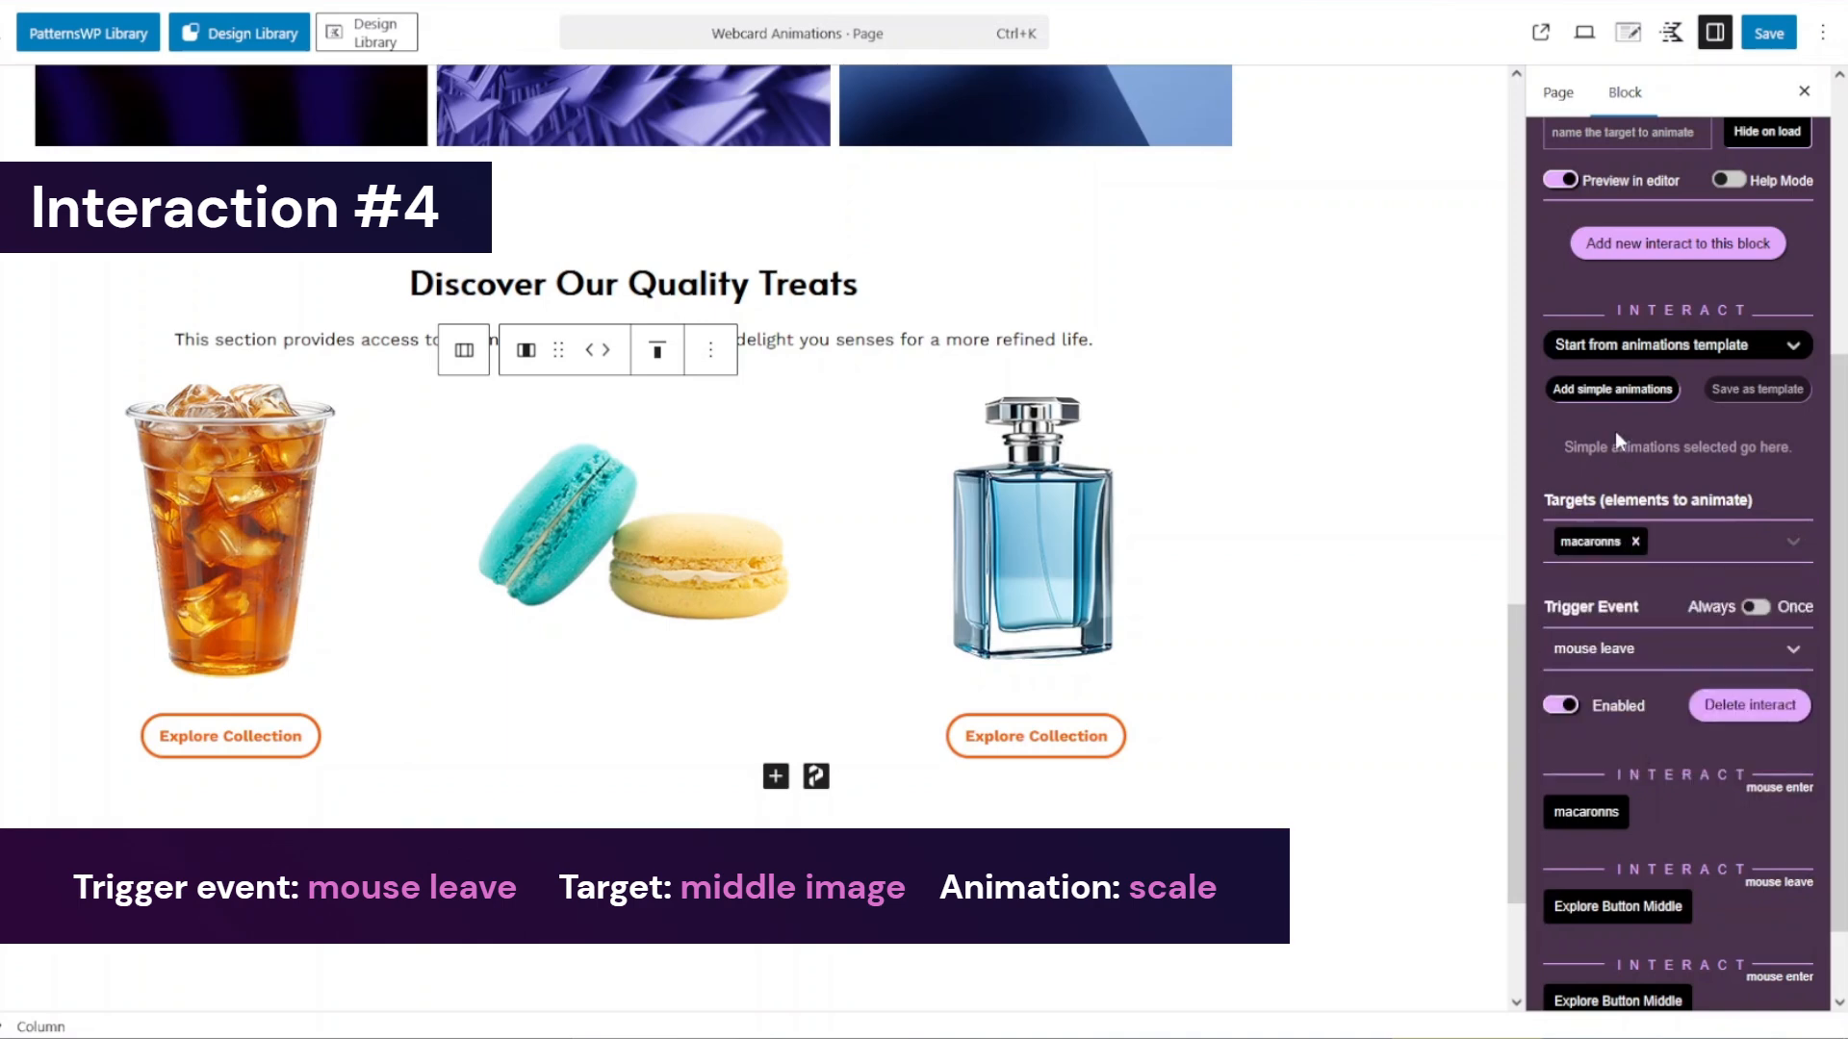
Add a scale animation using initial values to the macaronns mouse leave interaction
click(1613, 389)
scroll(1631, 612, down, 2)
scroll(1631, 612, down, 3)
click(1615, 742)
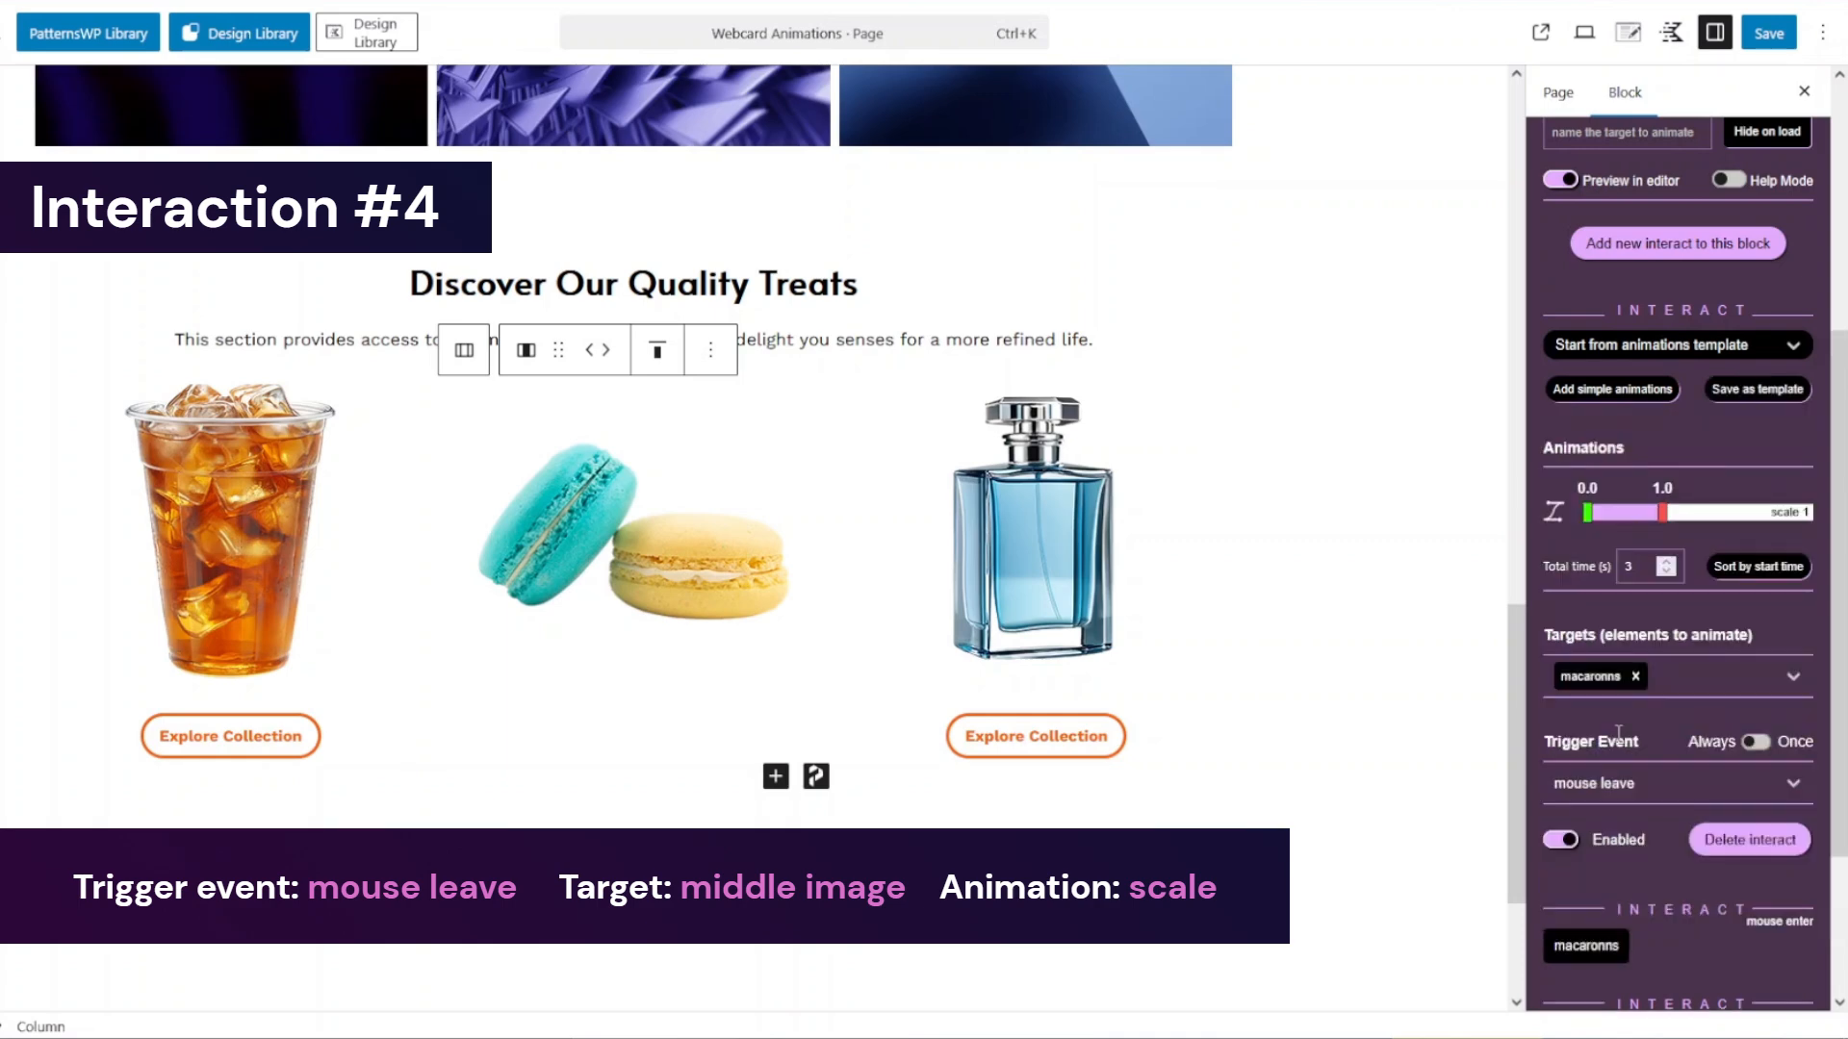
click(1733, 519)
click(1574, 596)
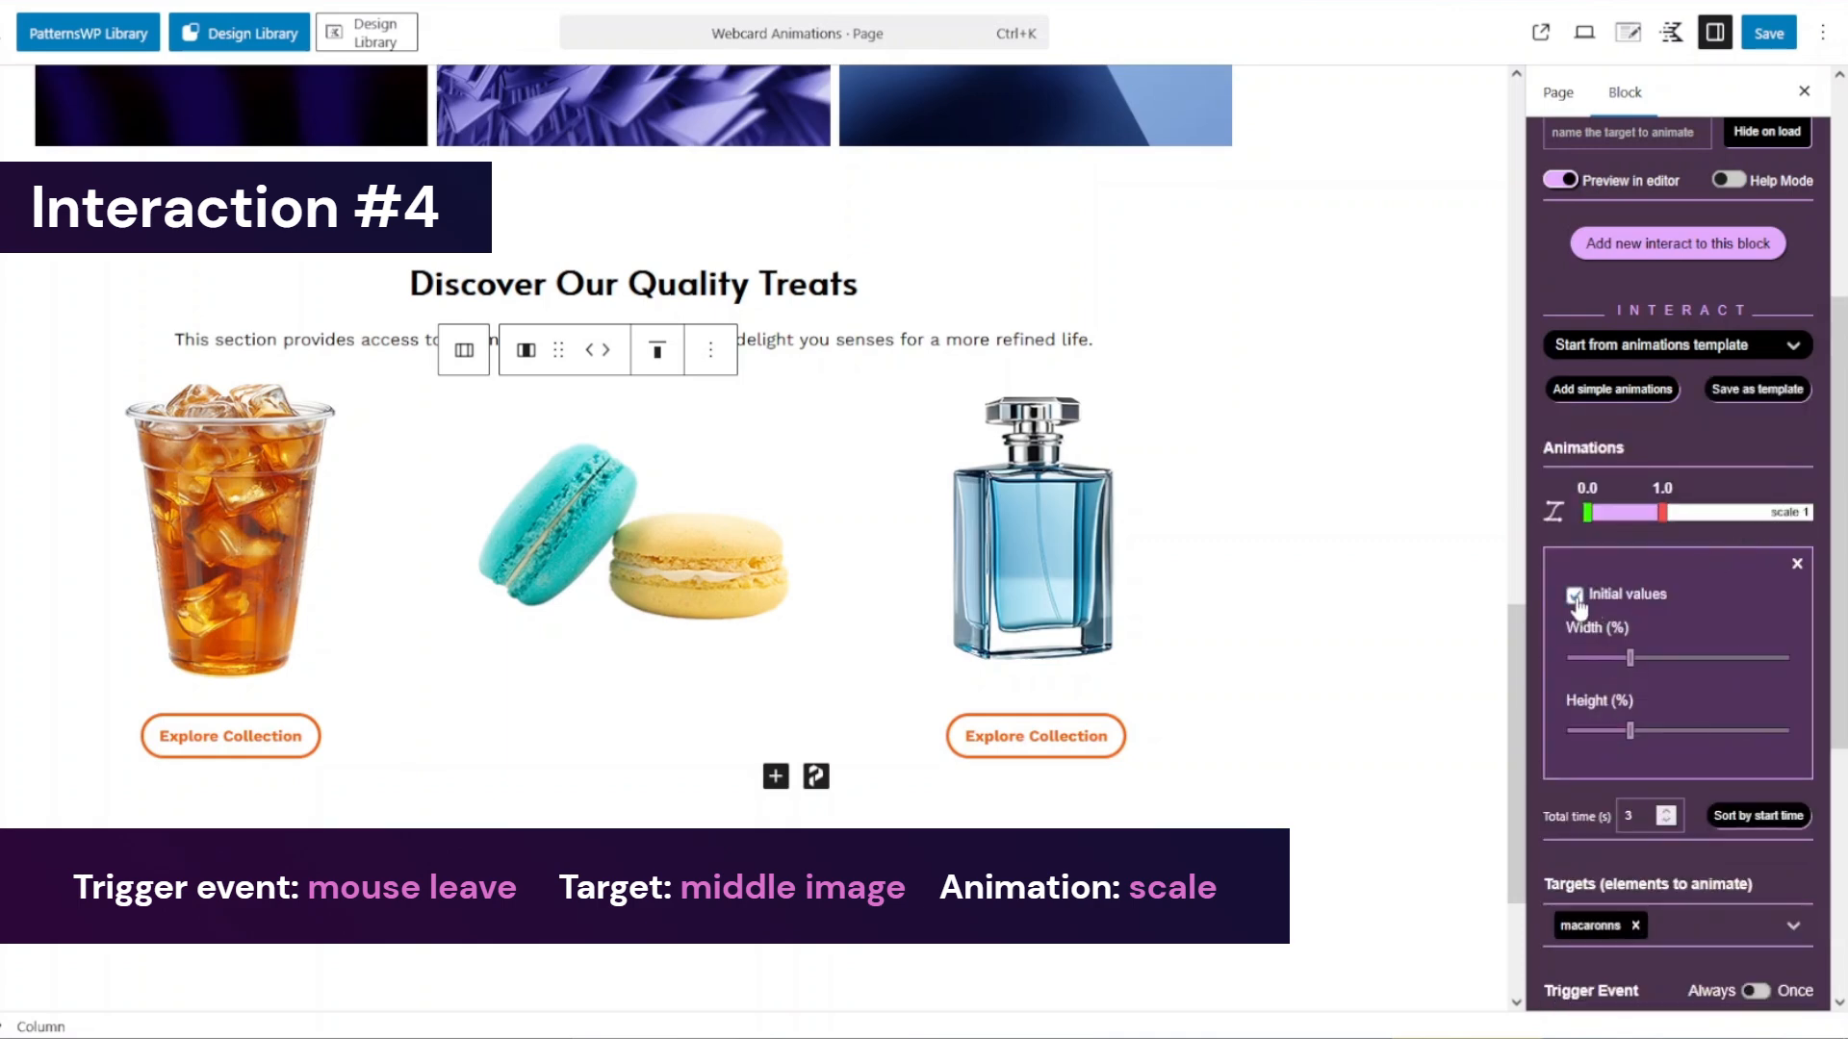
click(1749, 537)
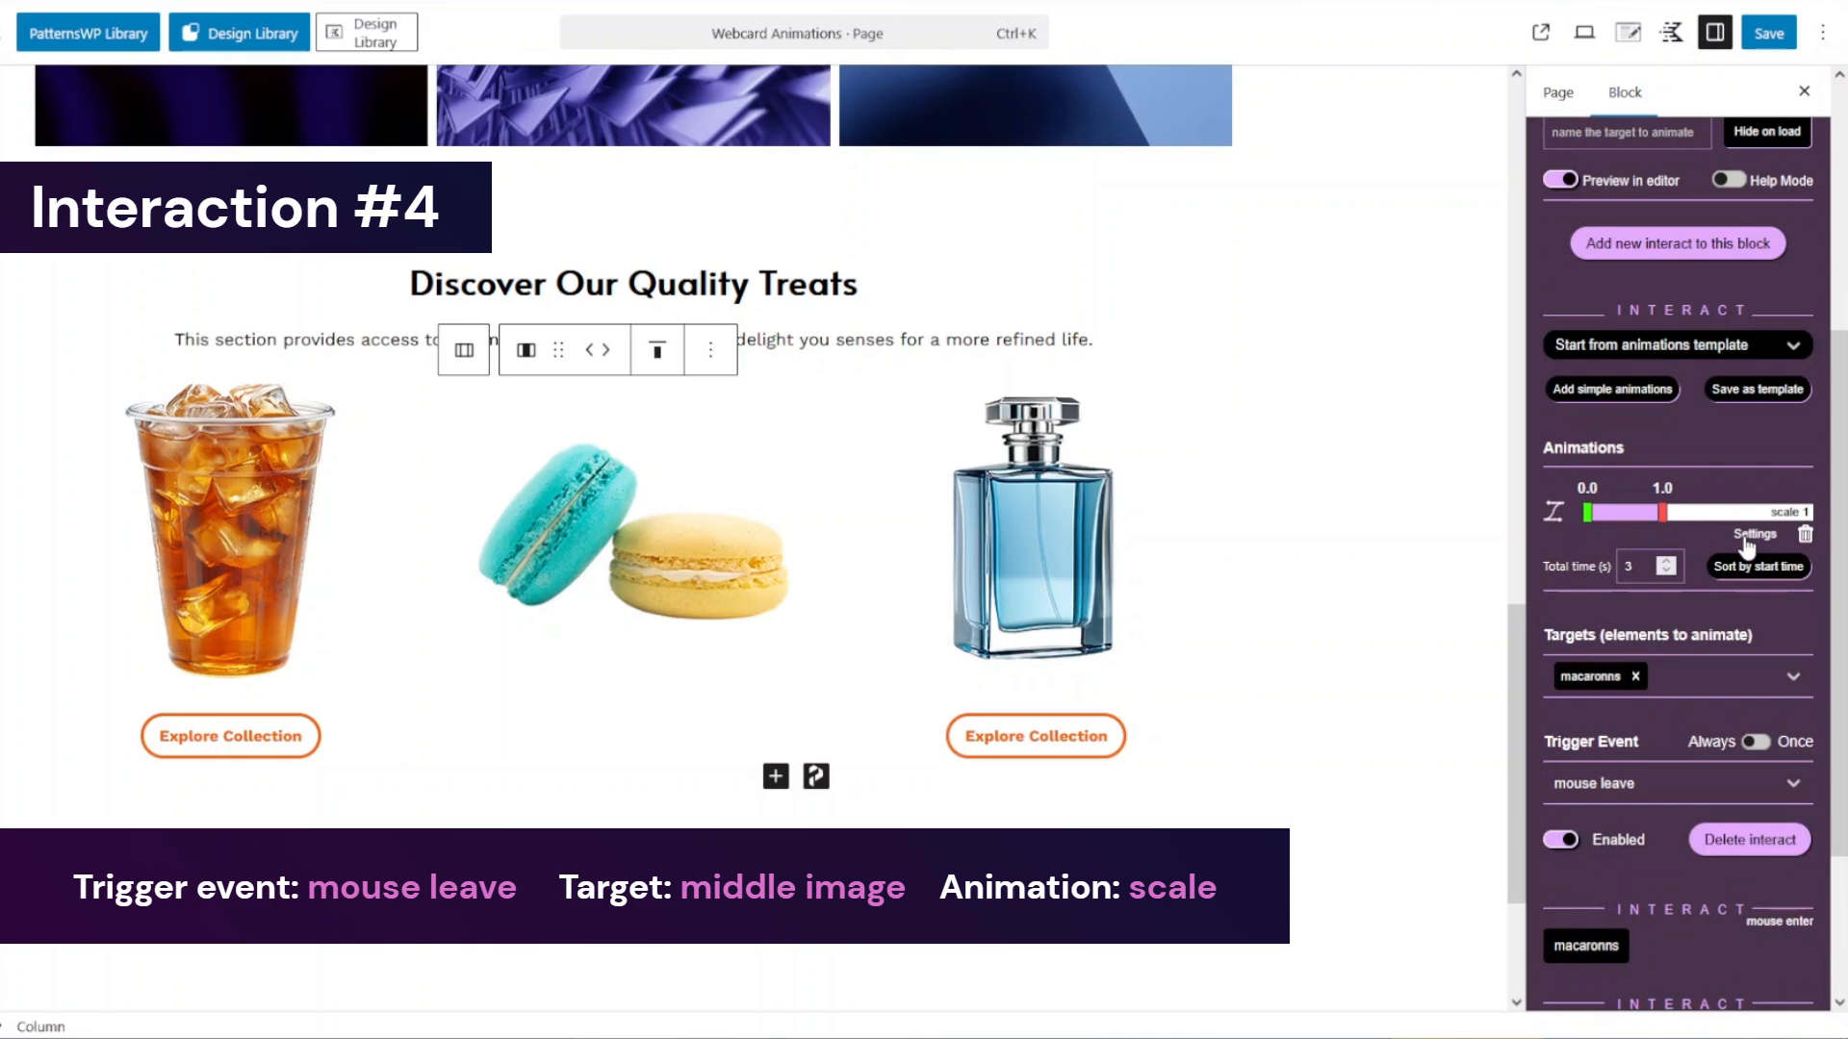
Set the macaronns mouse leave interaction's total time to 1 second and preview the hover animations on the macaron column
double_click(1626, 568)
text(1)
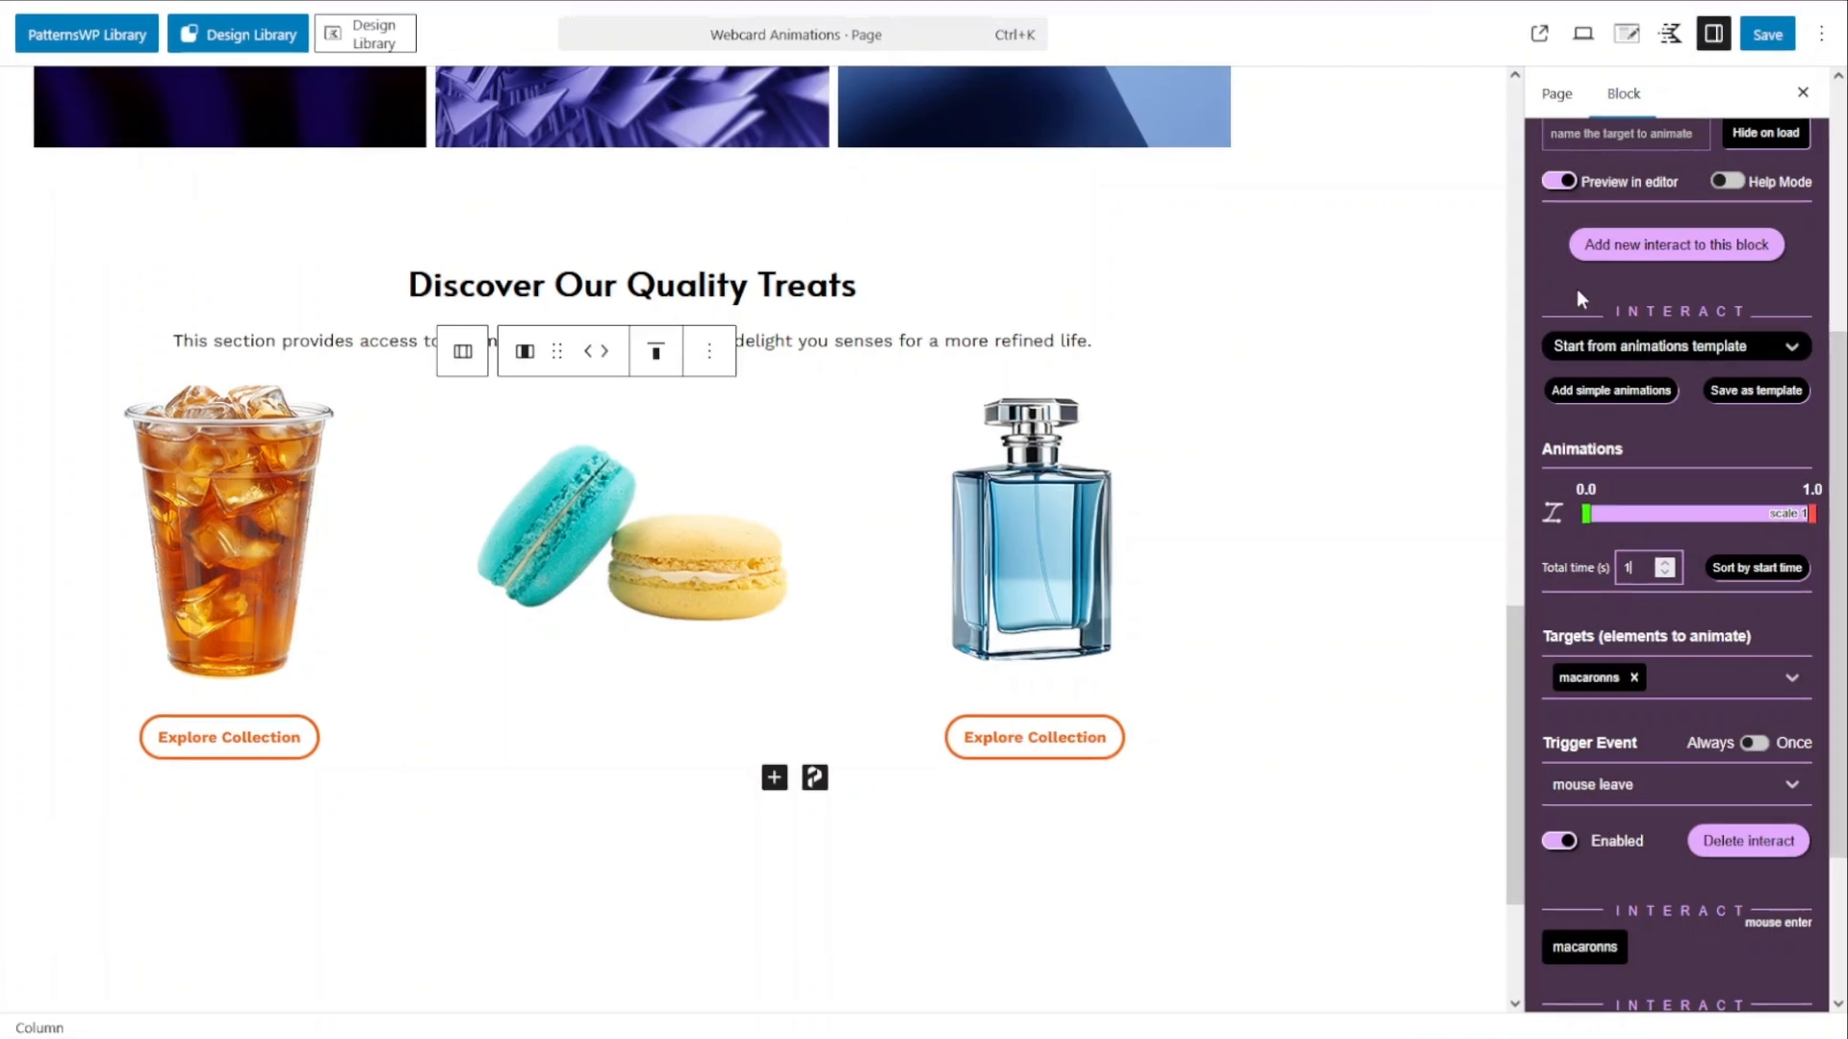
mouse_move(641, 546)
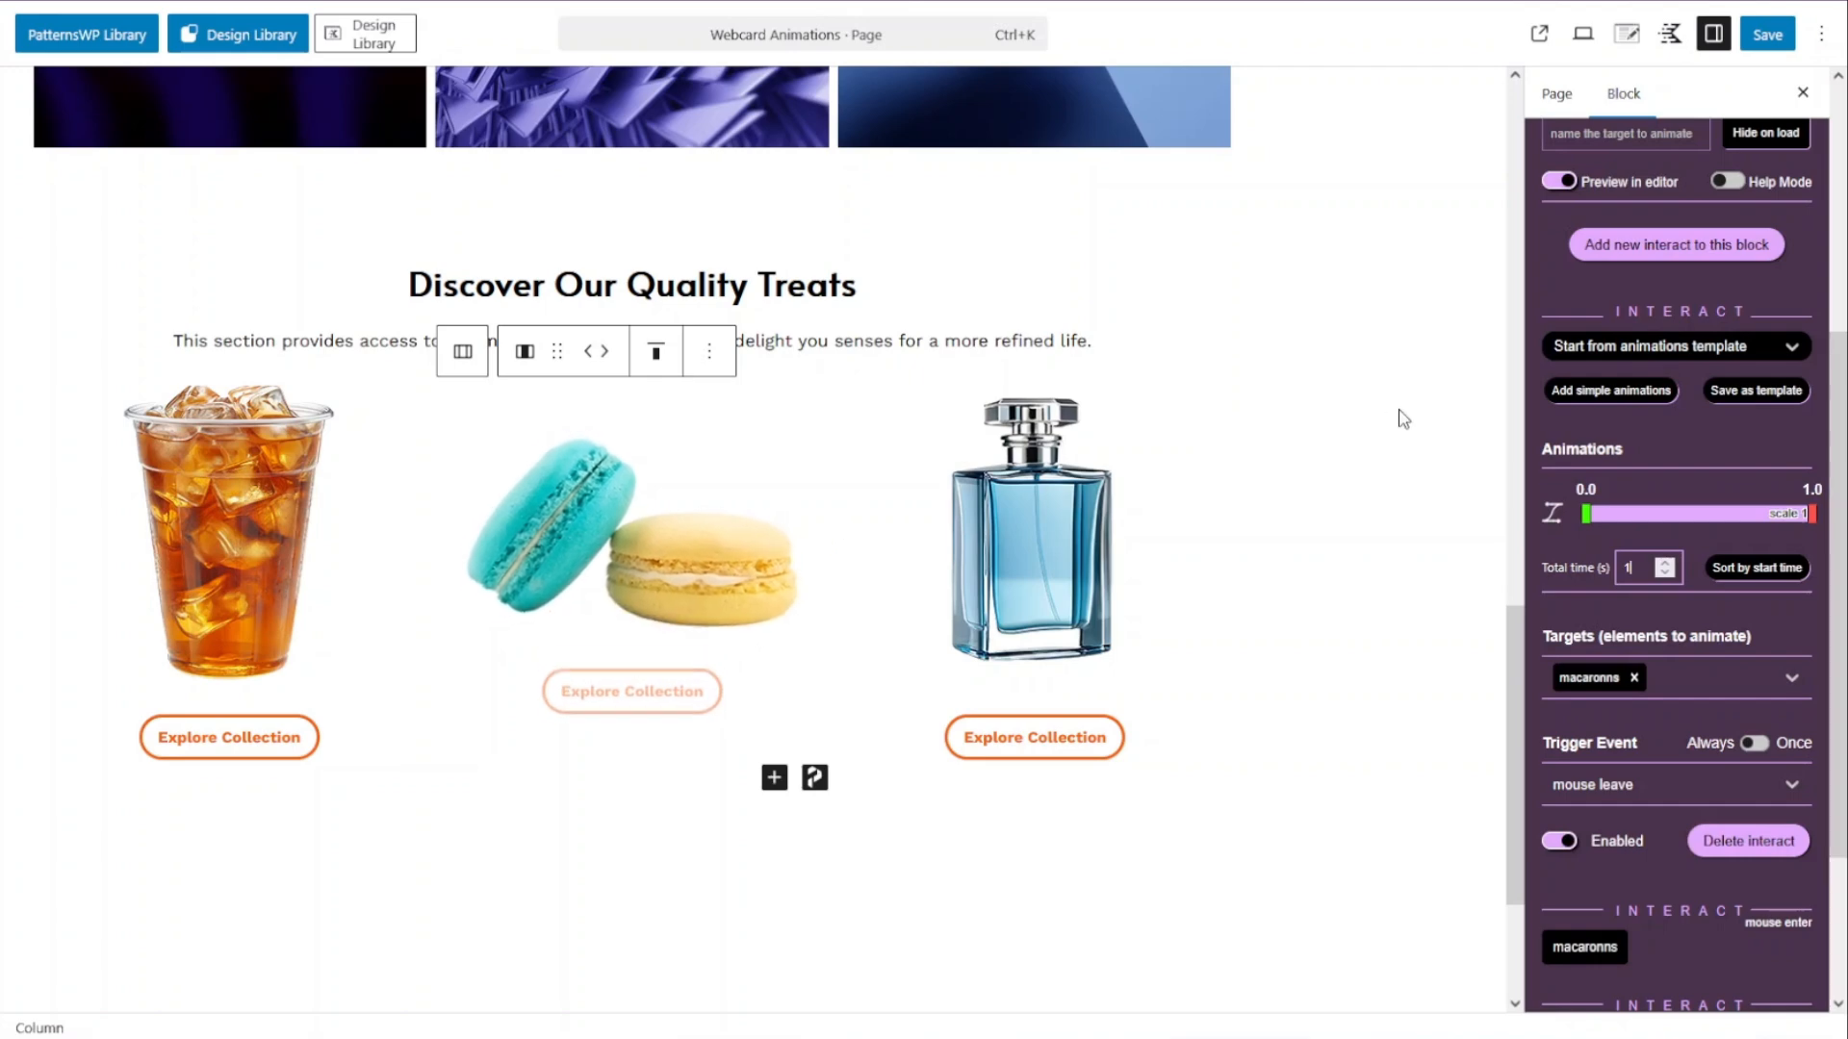
Reopen the macaronns mouse enter interaction and add a drop shadow filter animation to it
click(1660, 313)
click(1626, 691)
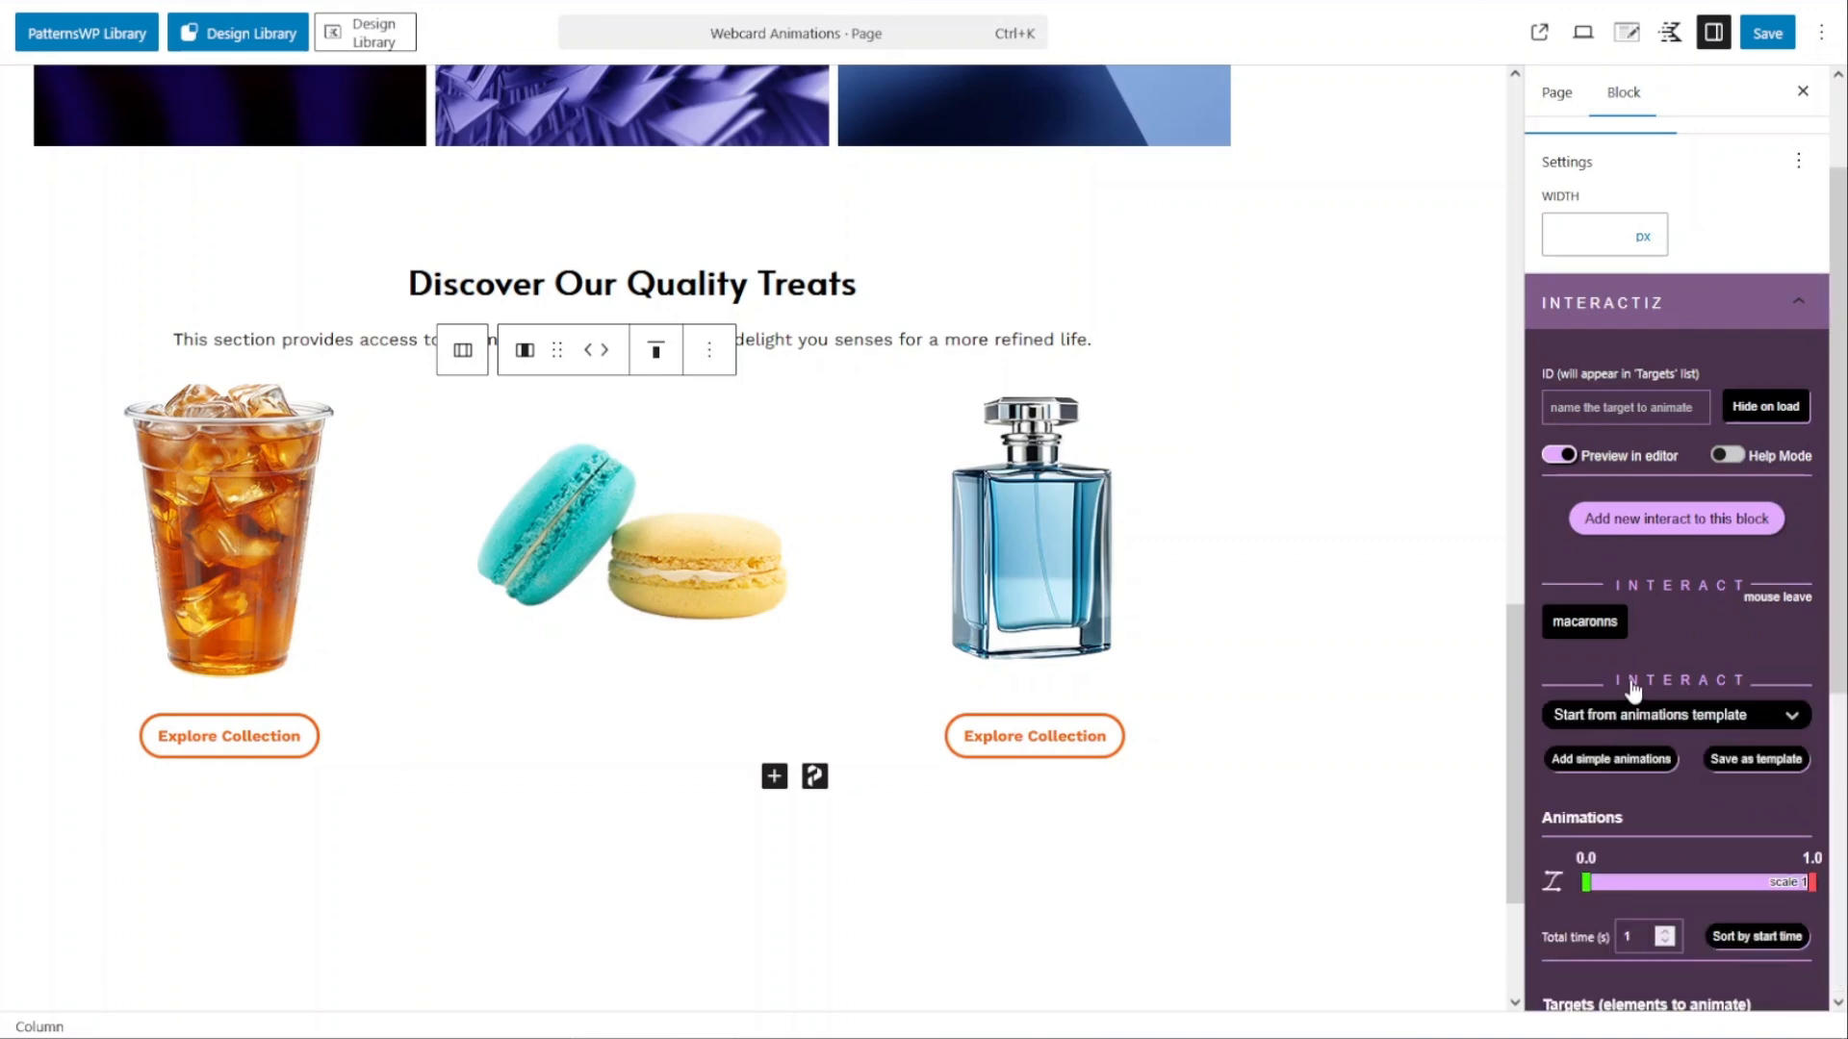
scroll(1631, 693, down, 3)
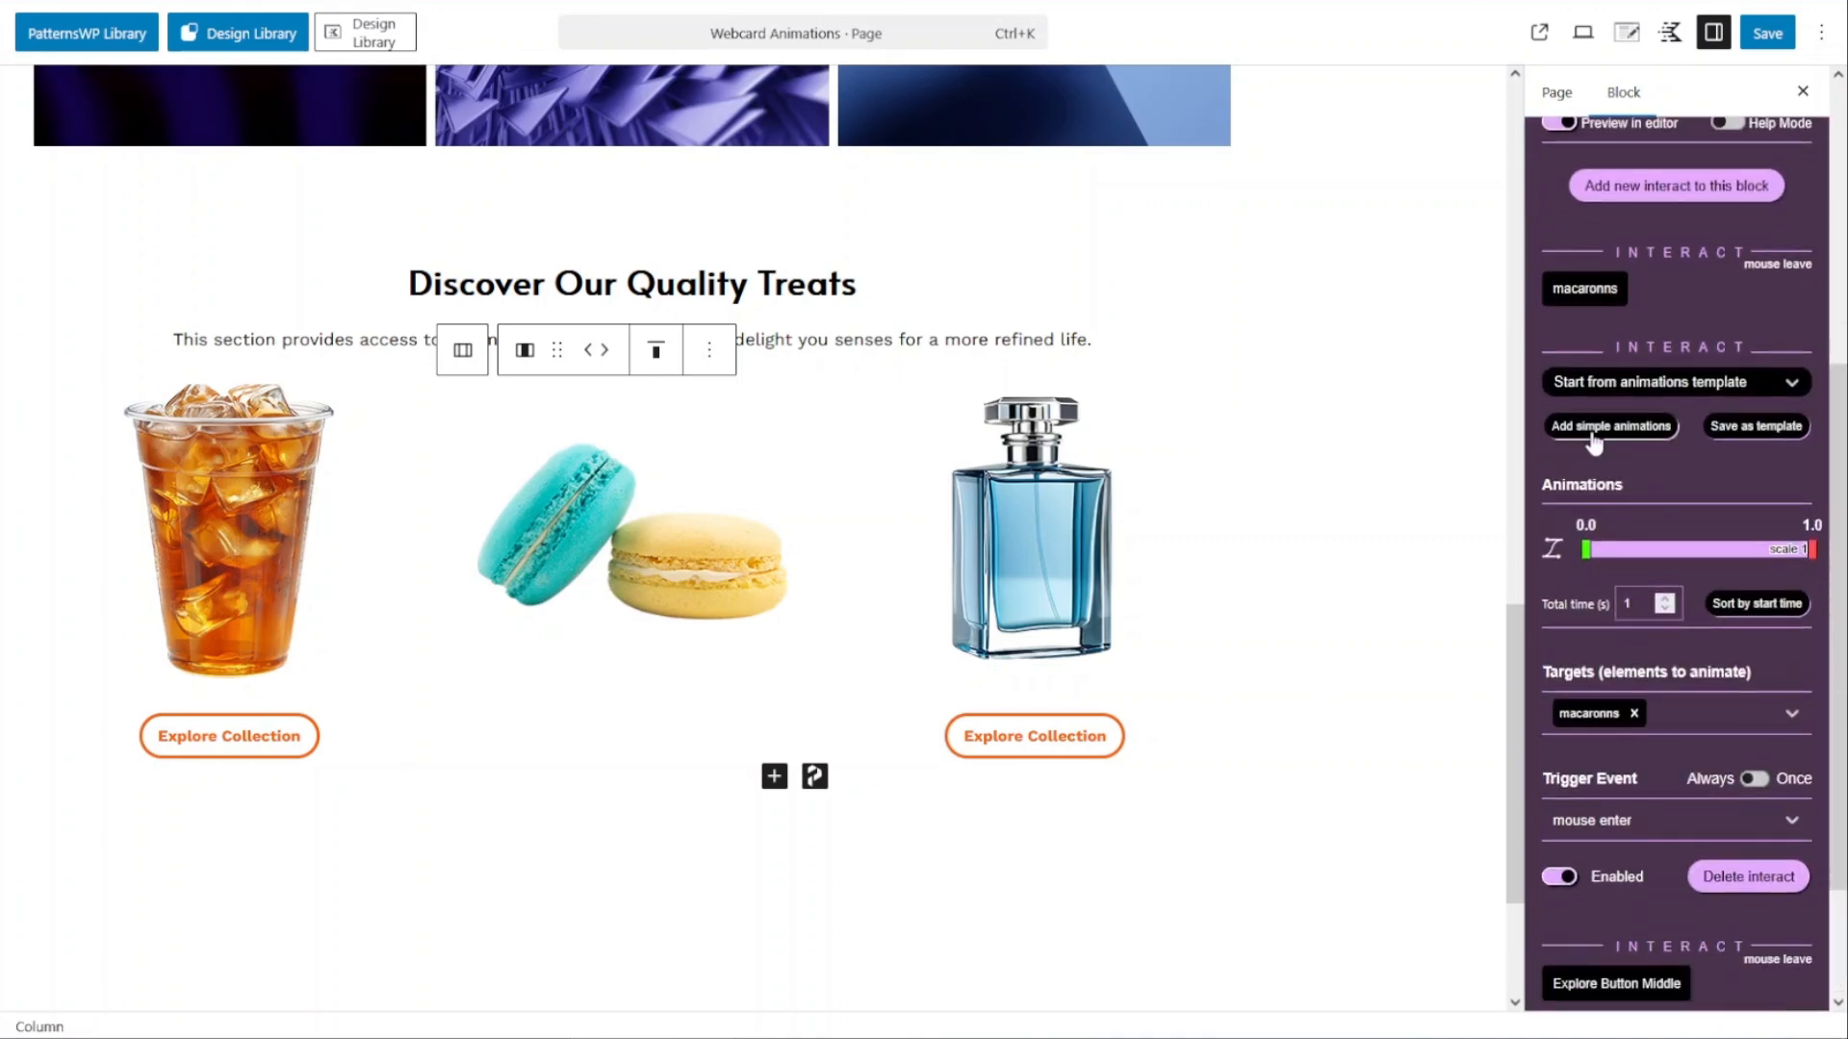
click(1592, 430)
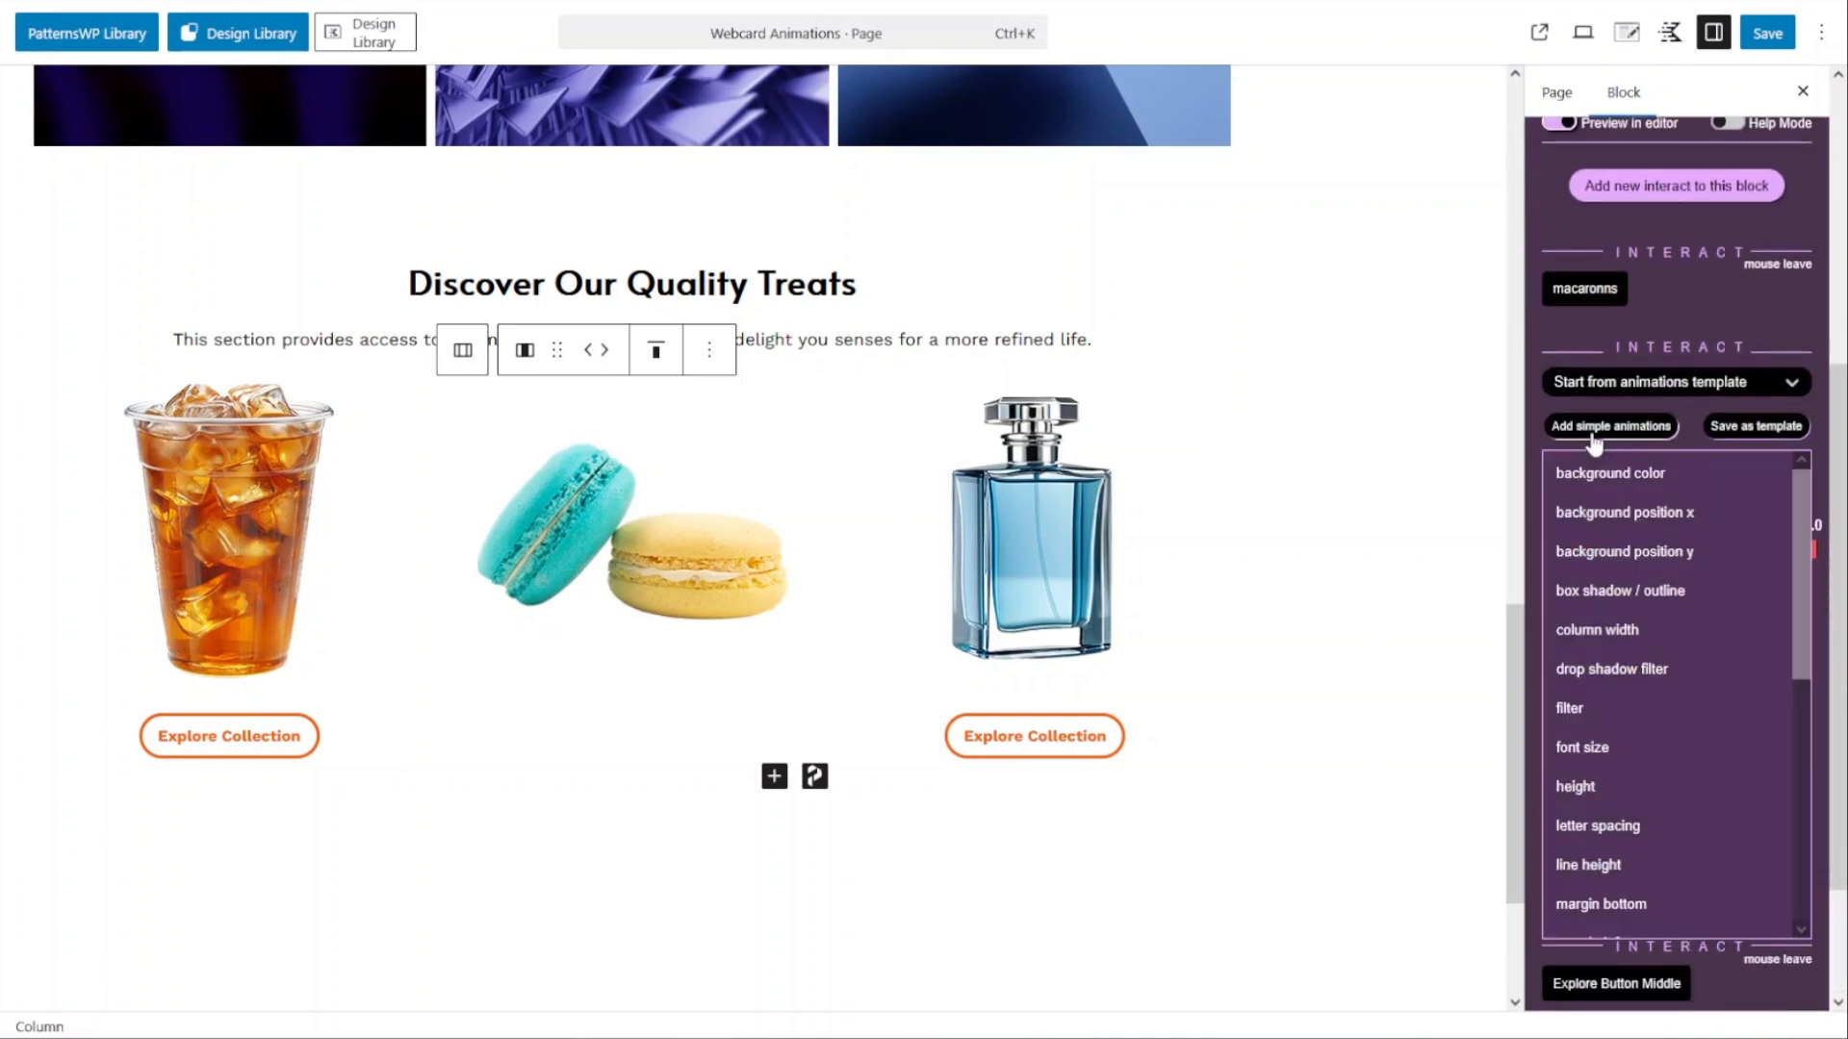
click(1614, 671)
Set the mouse enter drop shadow's X offset to -1 px and its color to #0D0606
click(1748, 642)
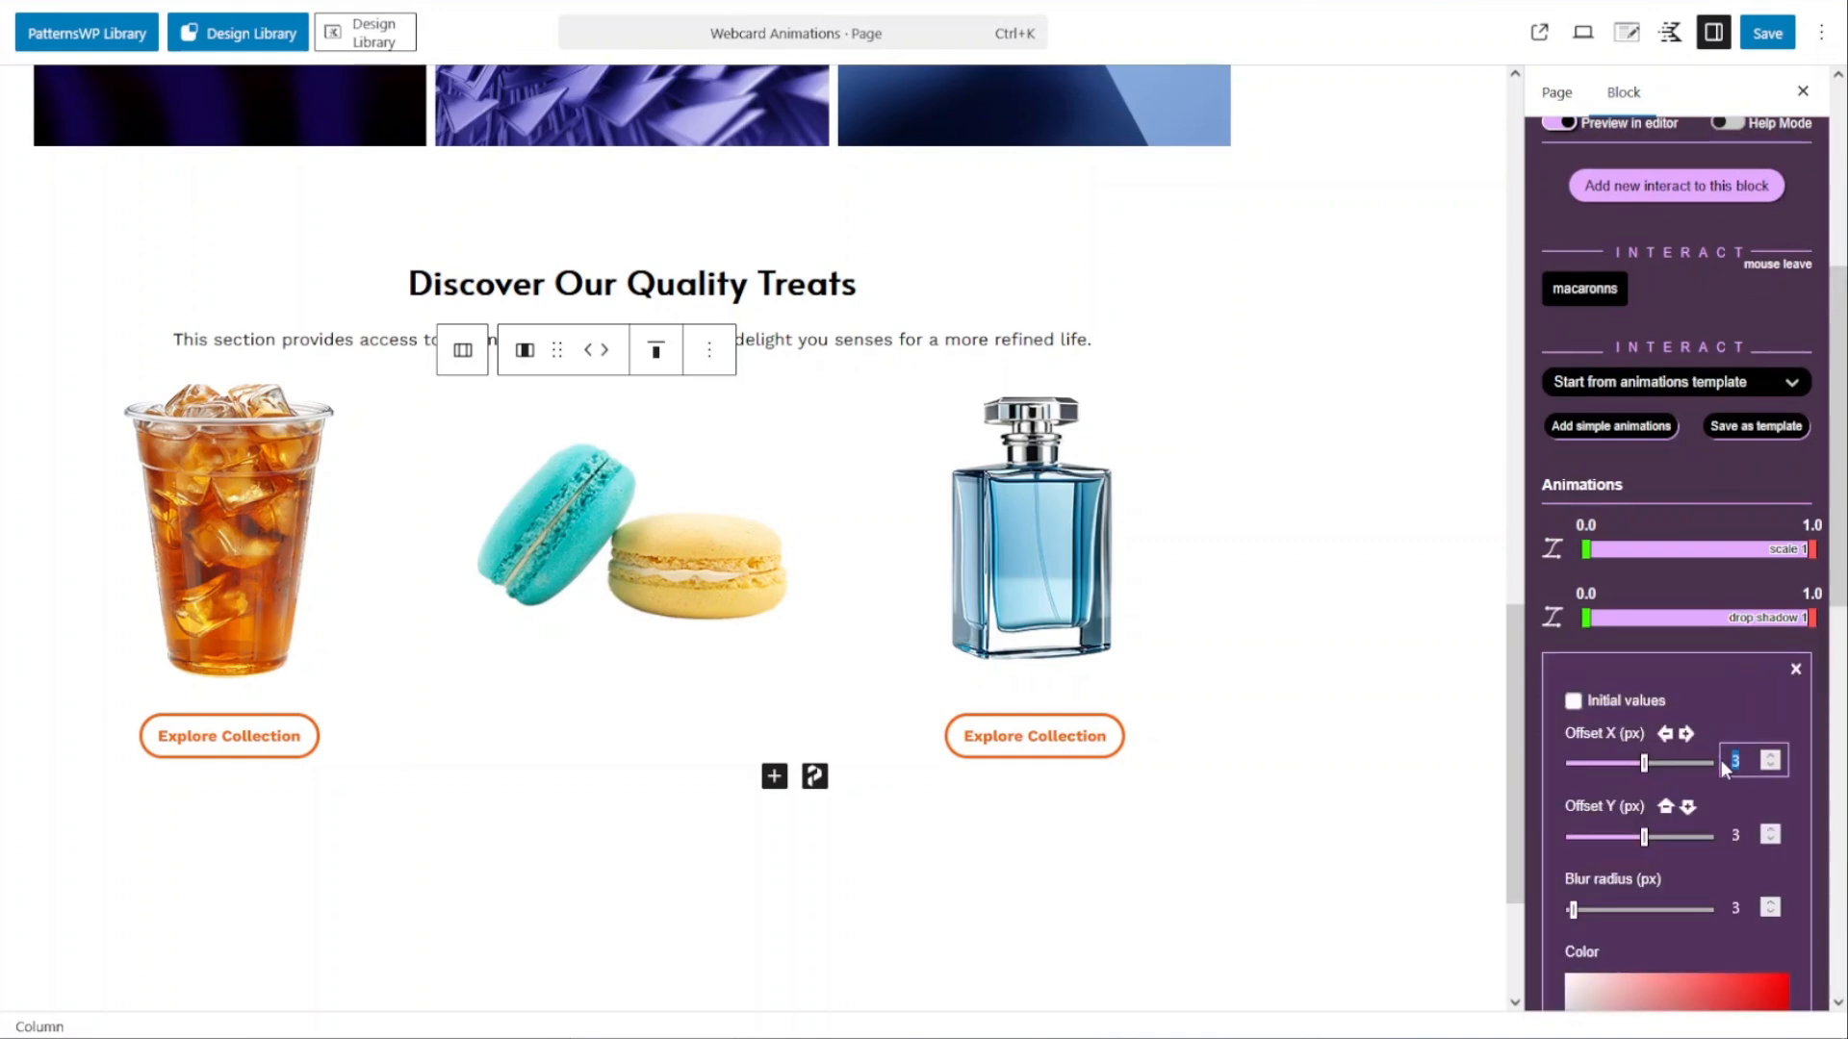
text(-1)
scroll(1688, 750, down, 5)
click(1686, 752)
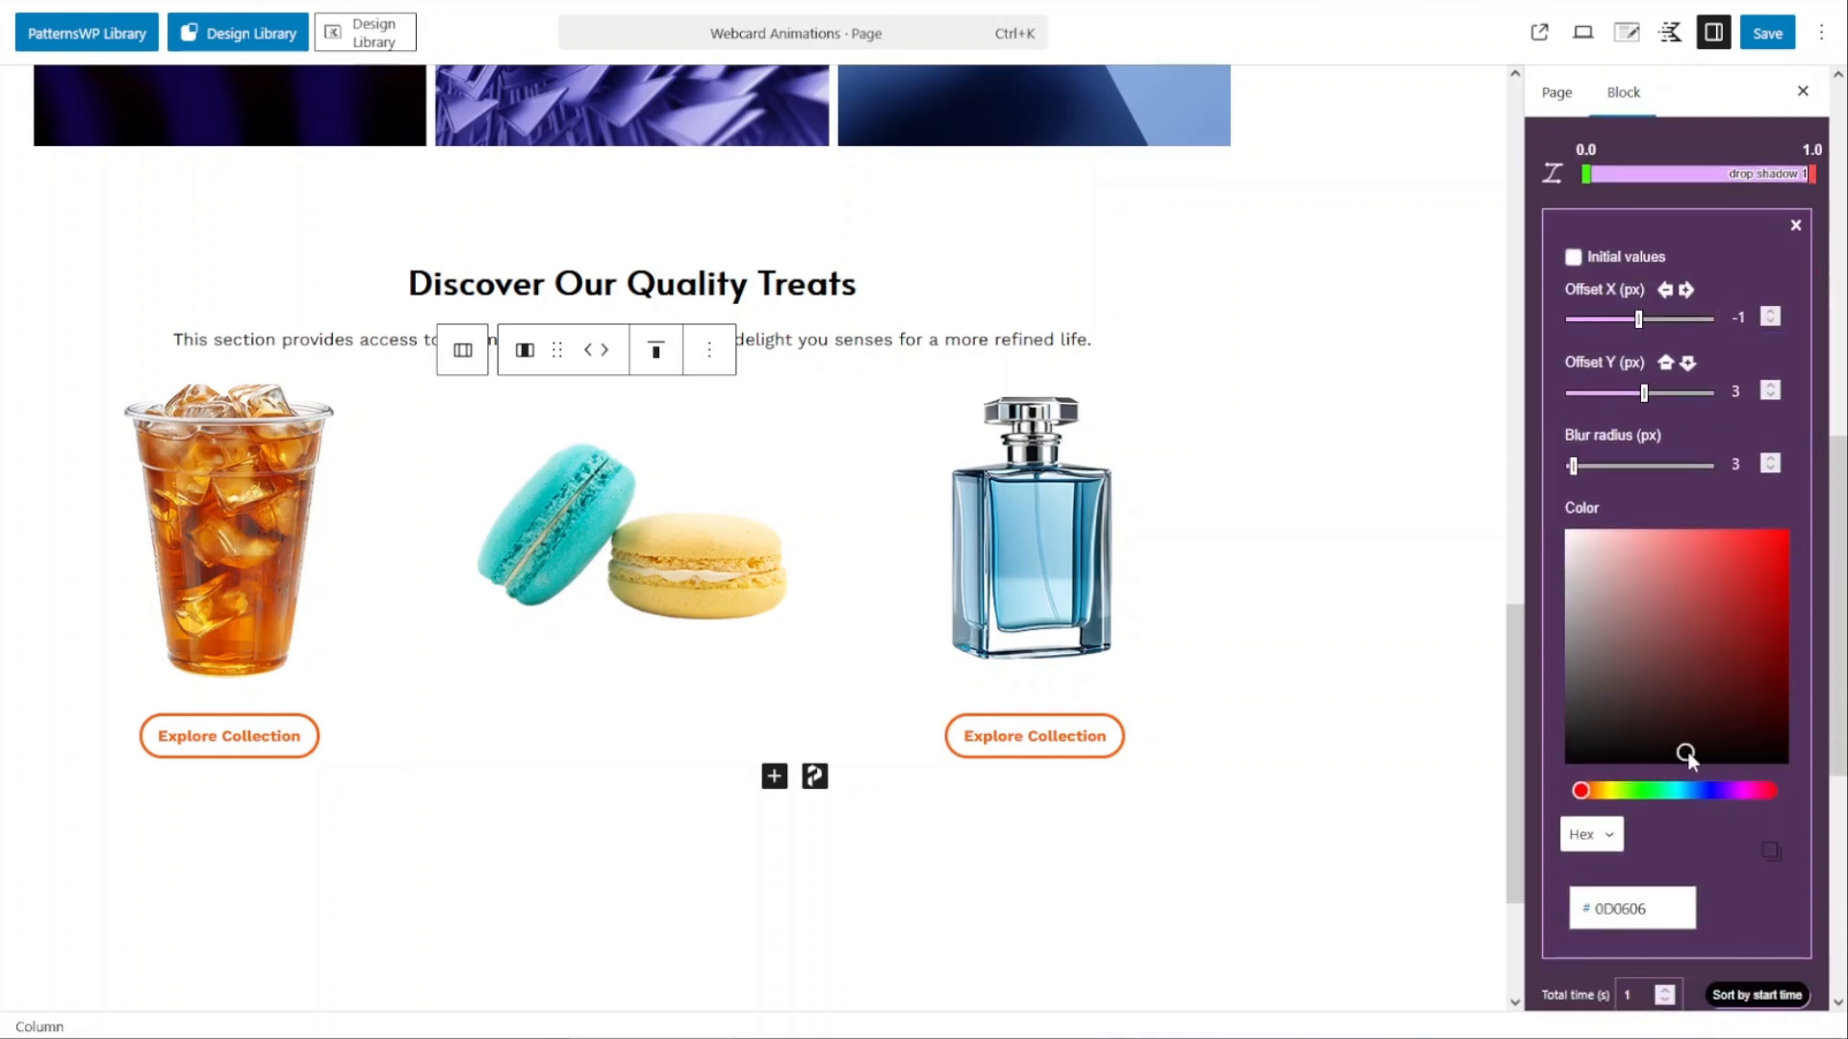
click(1796, 229)
Reopen the macaronns mouse leave interaction and add a drop shadow filter animation to it
scroll(1684, 385, up, 5)
click(1681, 356)
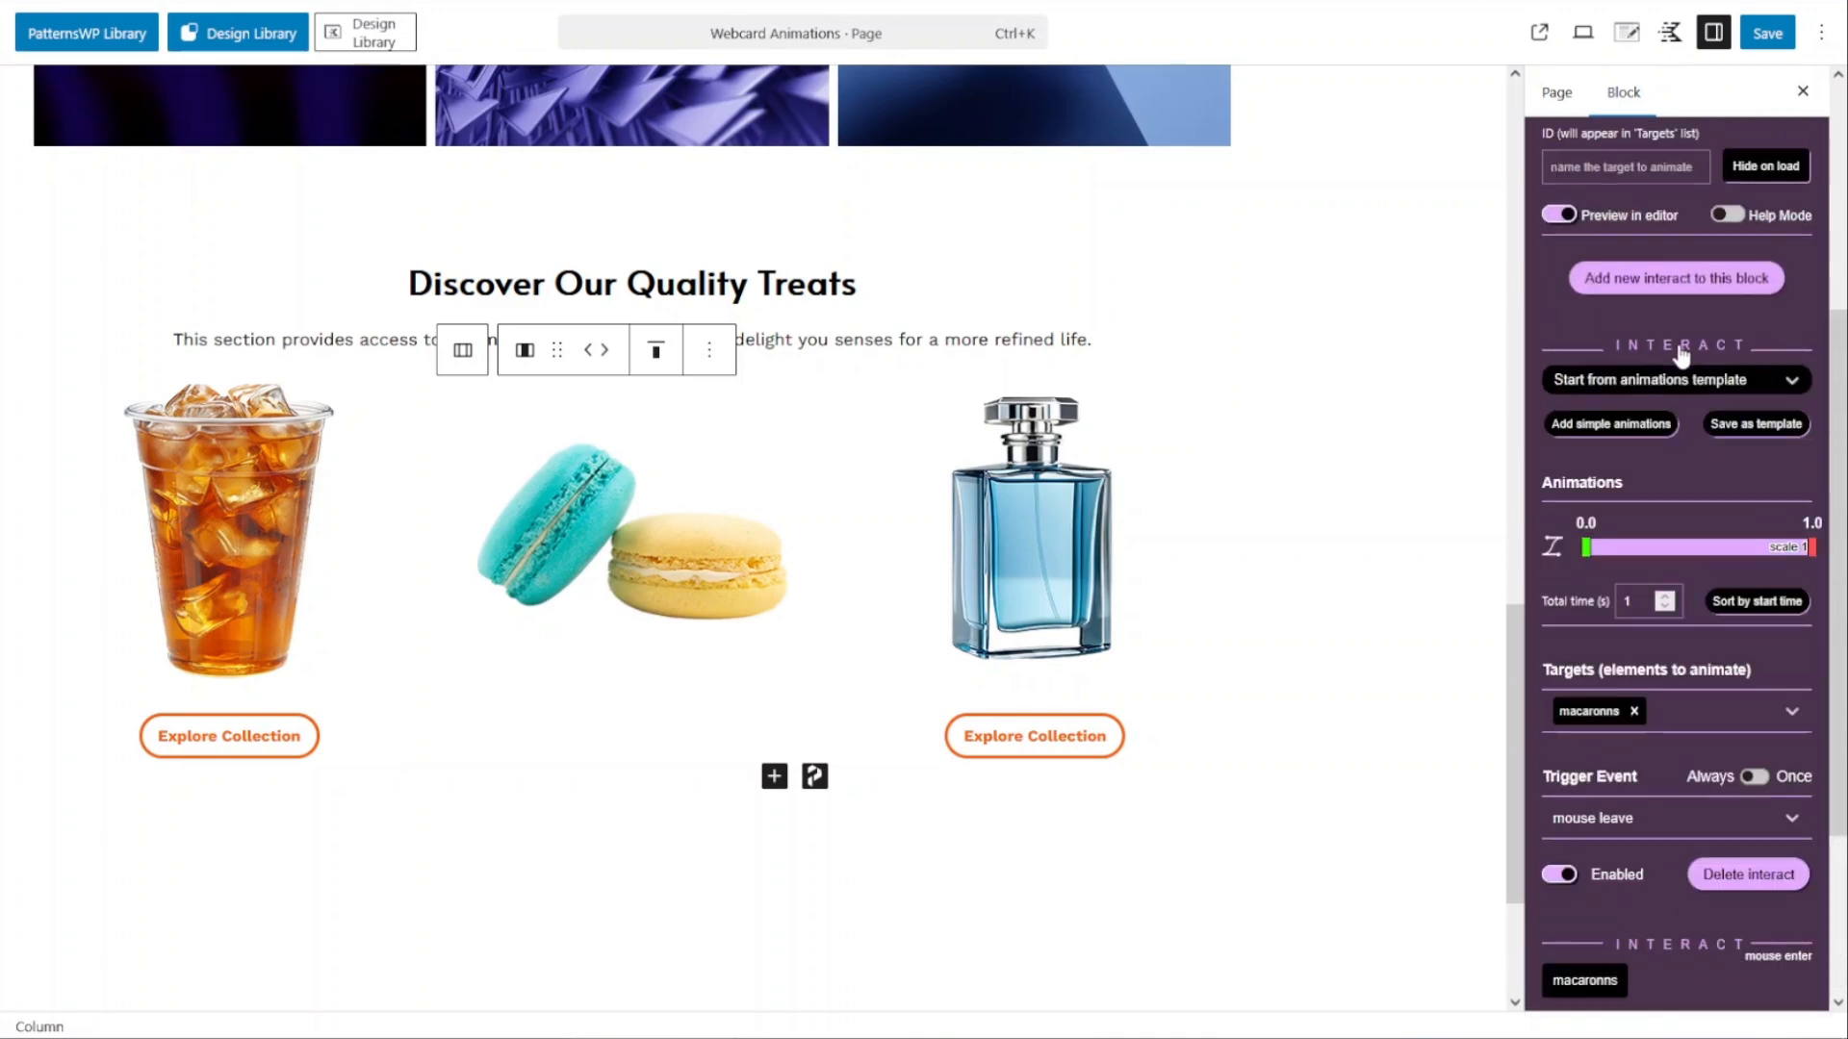
scroll(1690, 443, down, 1)
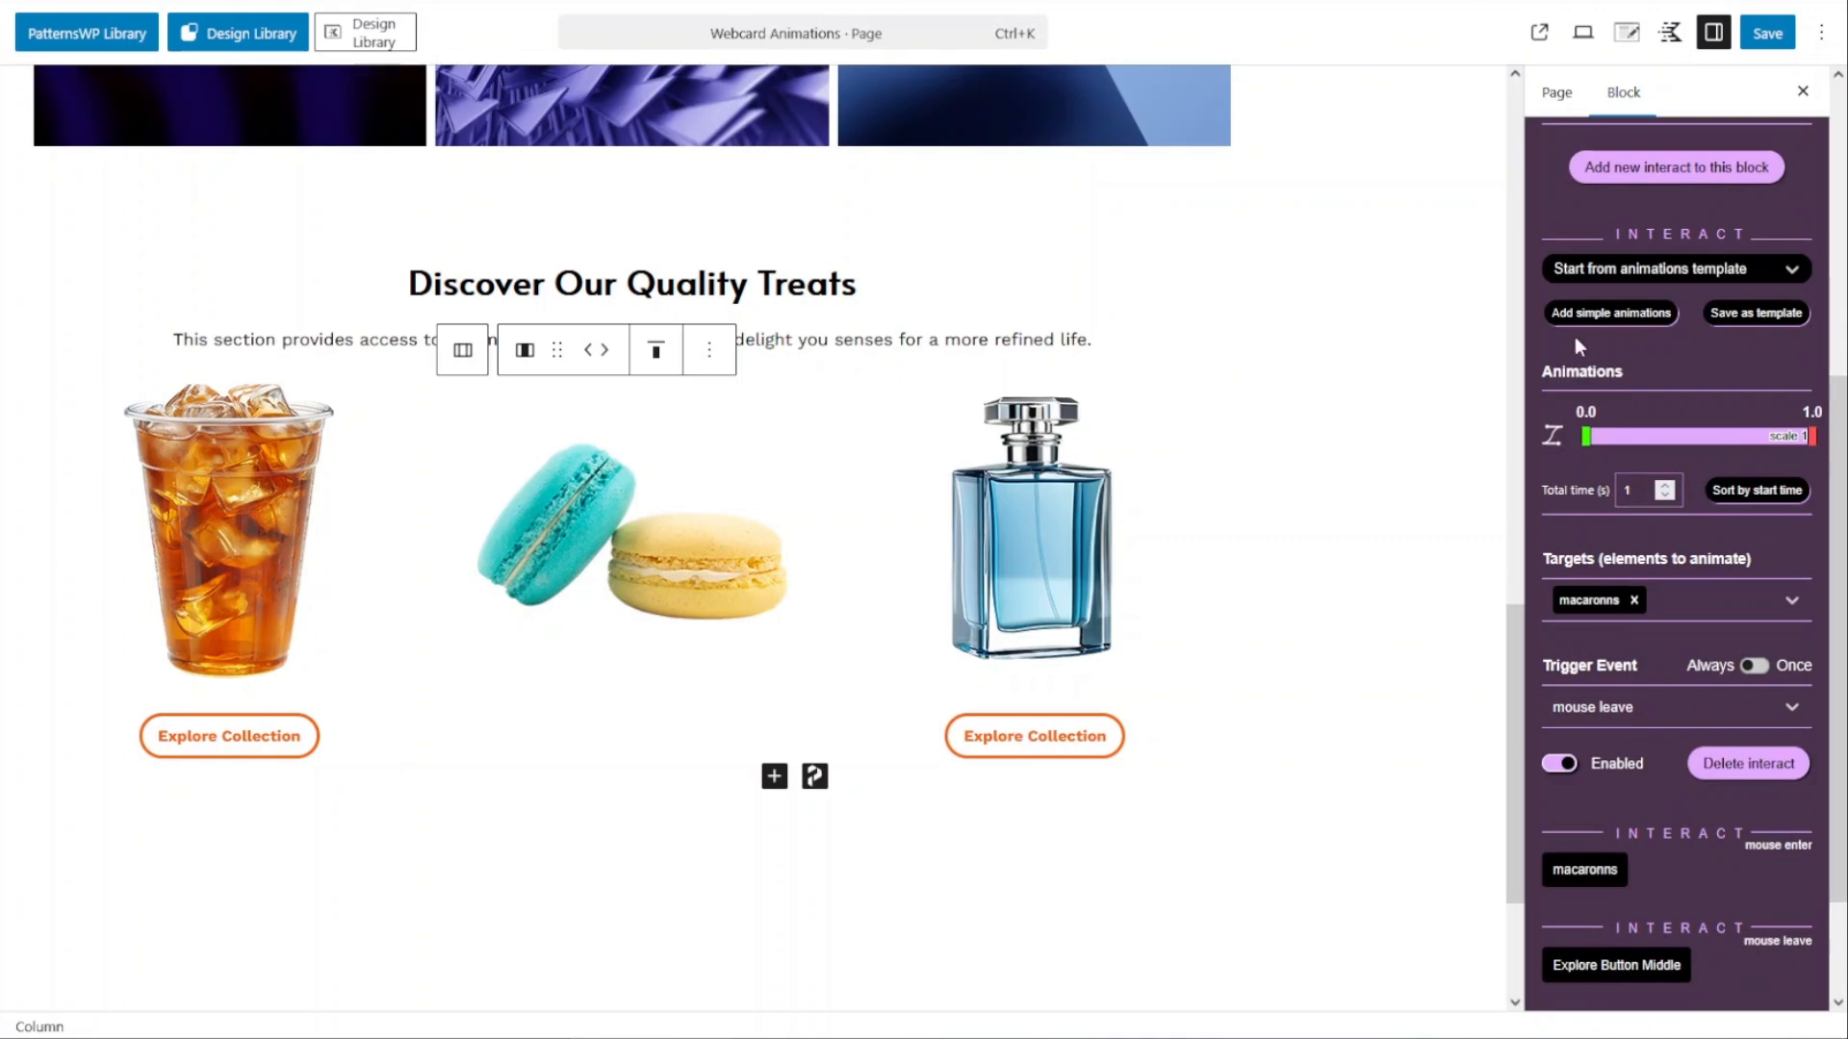
click(1605, 314)
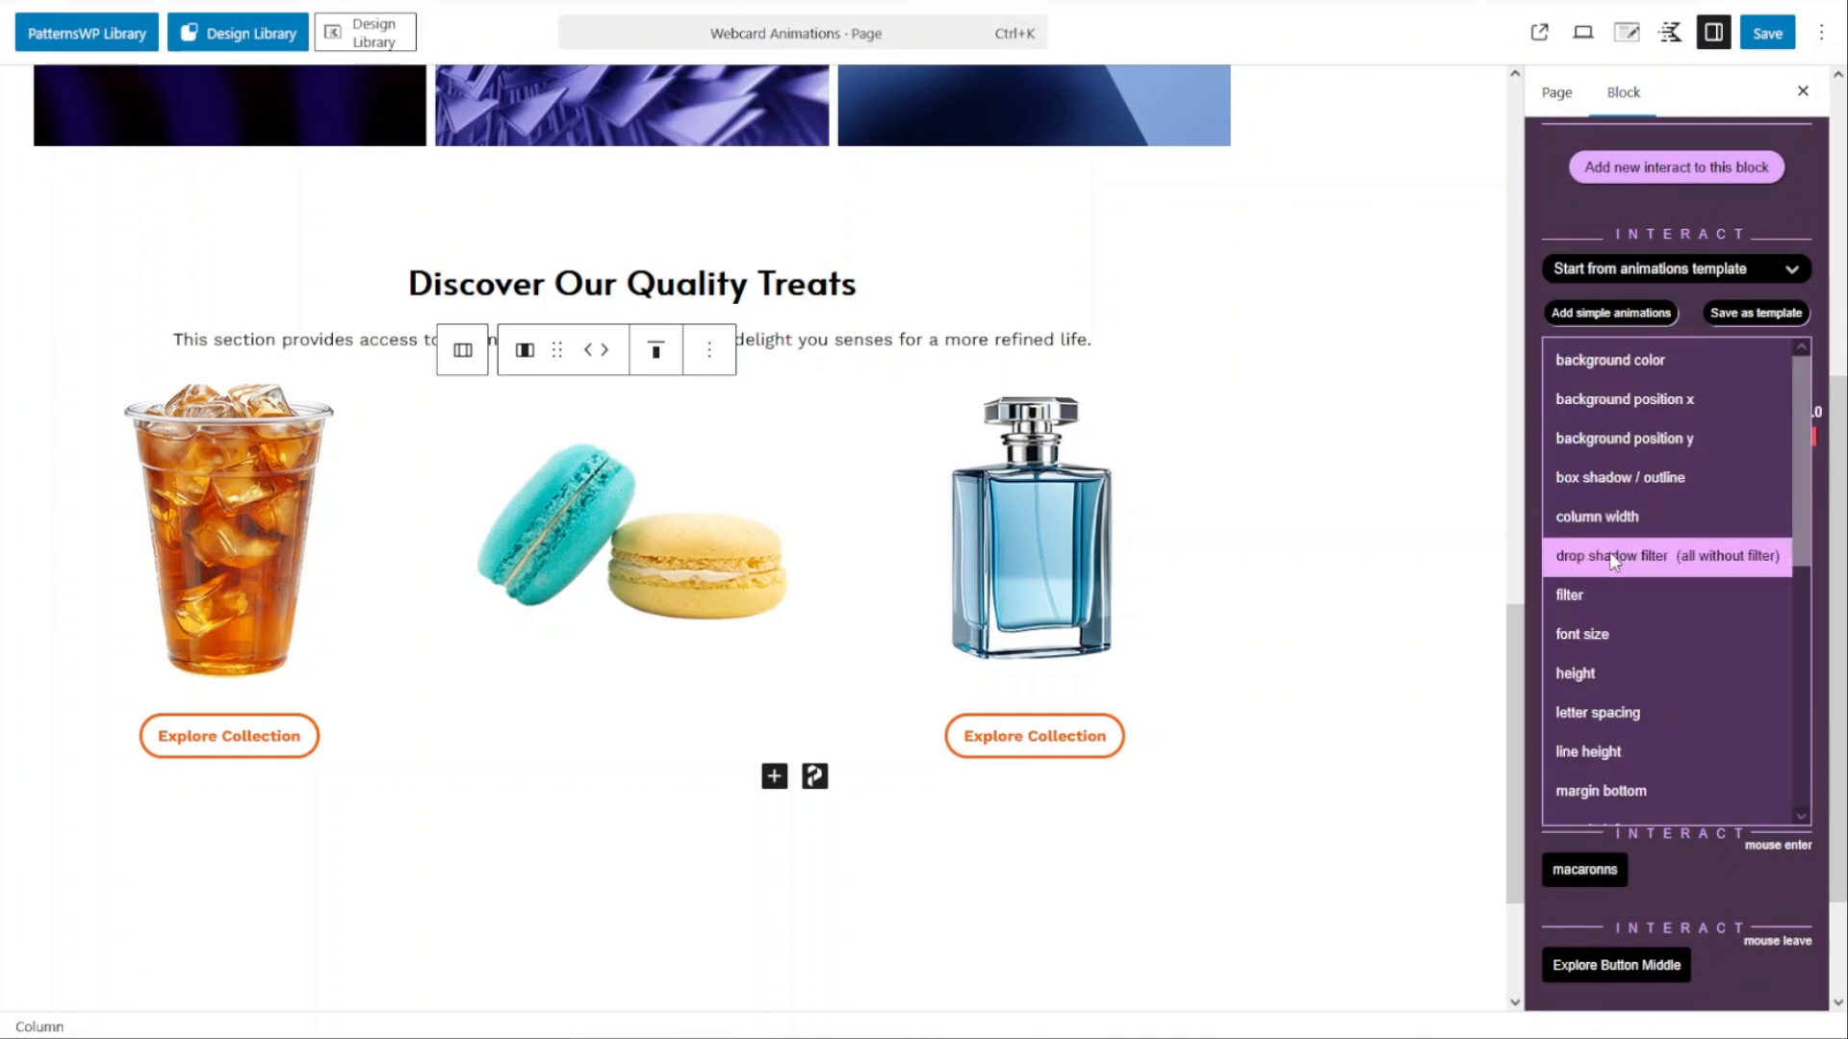
click(1613, 558)
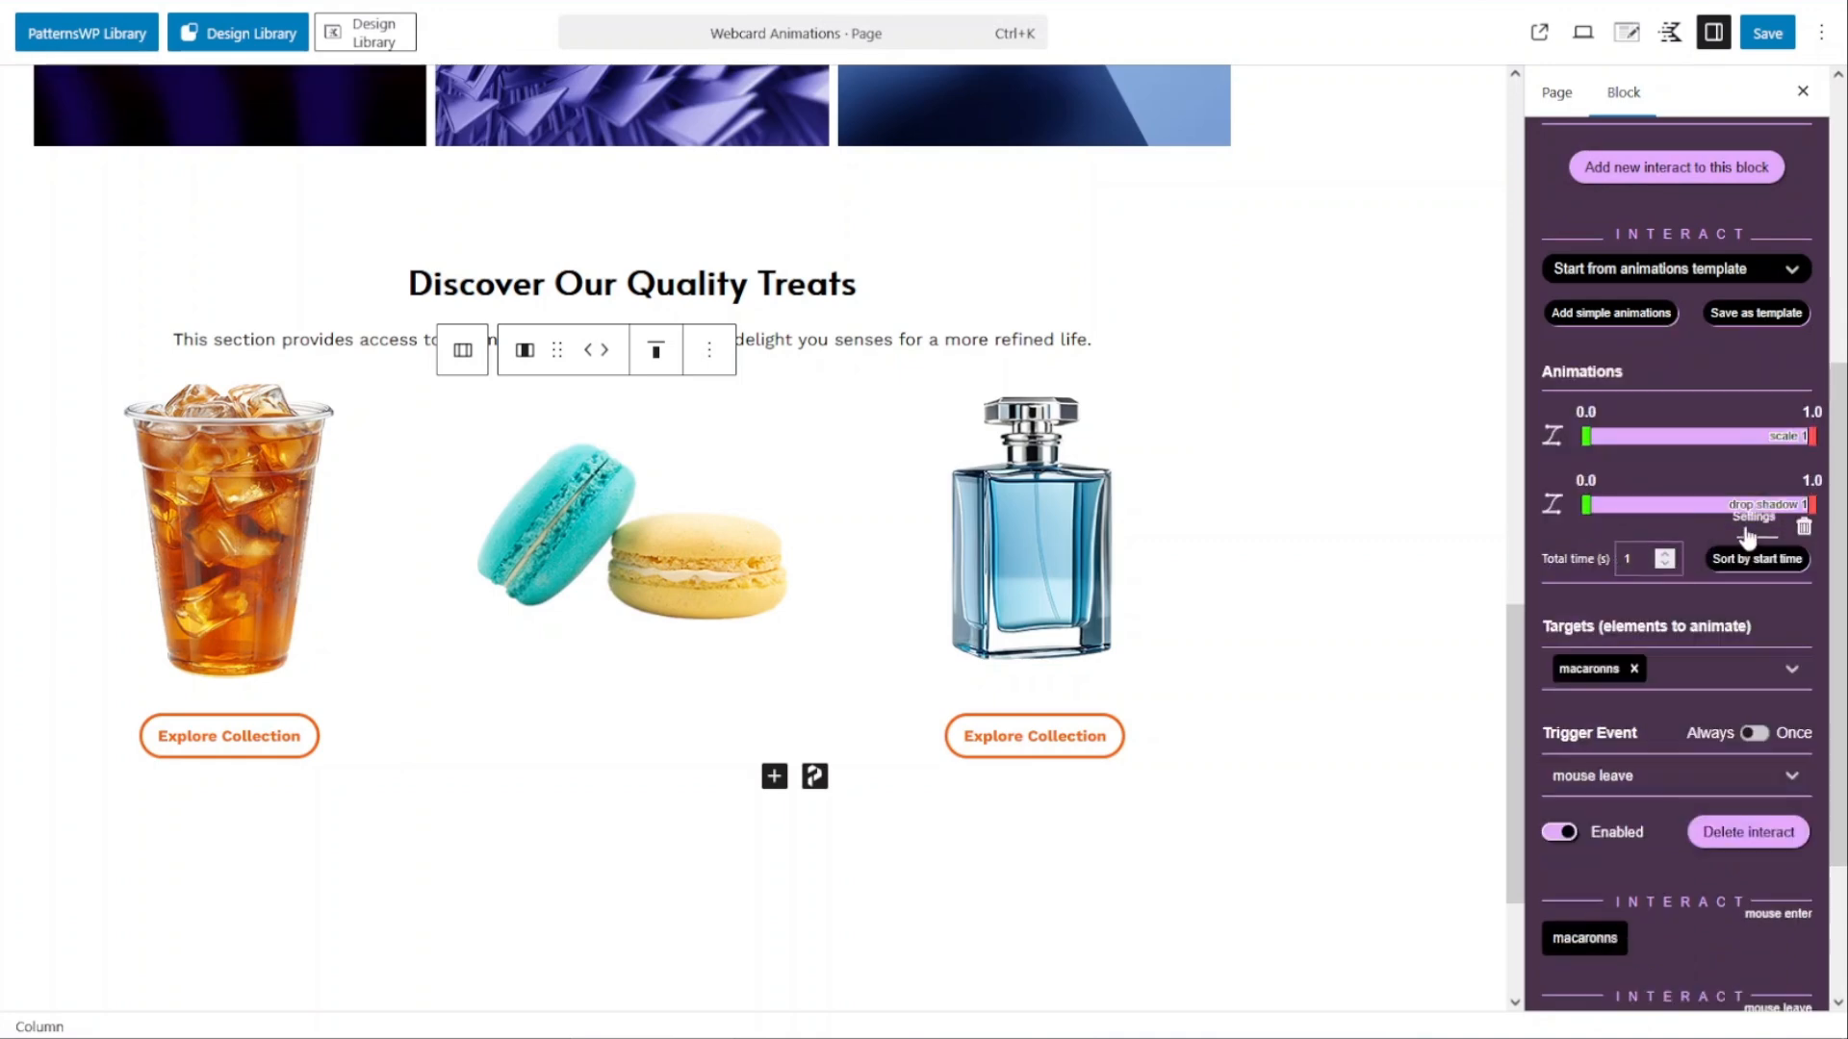
Set the mouse leave drop shadow to its initial values and preview the hover effects on the macaron column
click(1742, 536)
click(1572, 587)
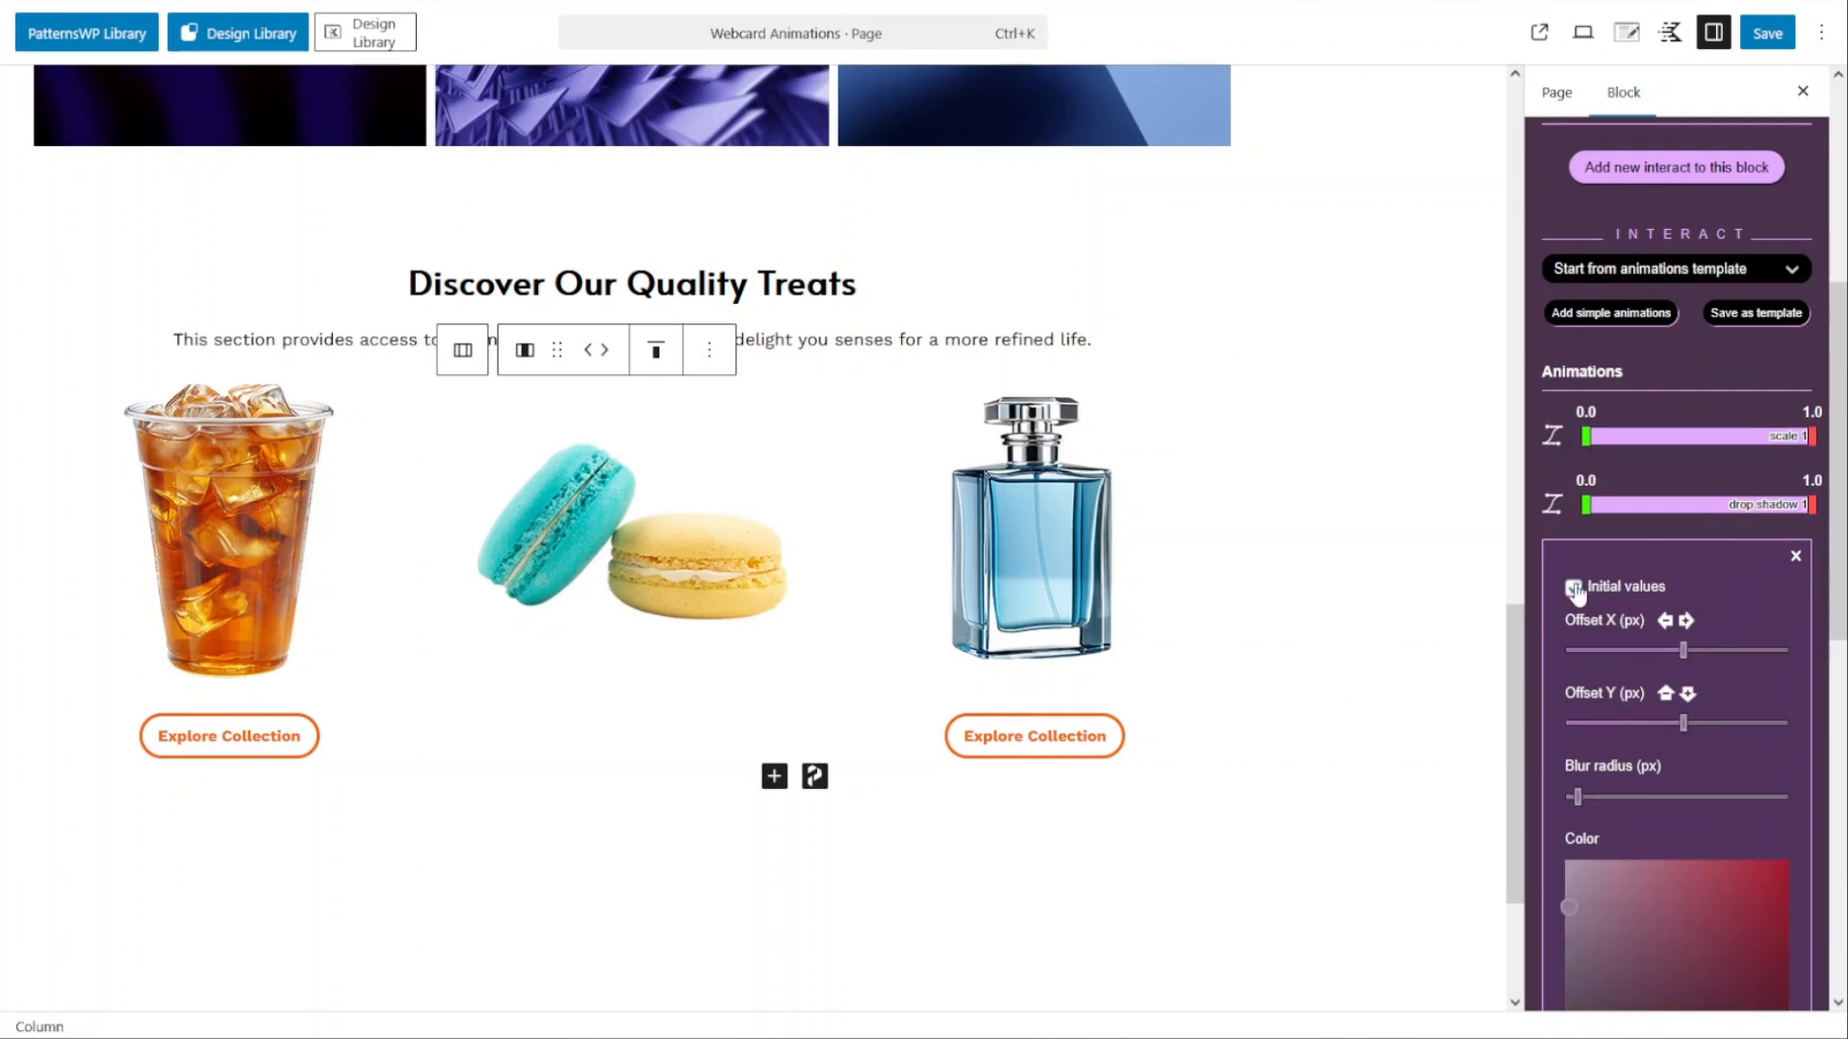
click(1749, 529)
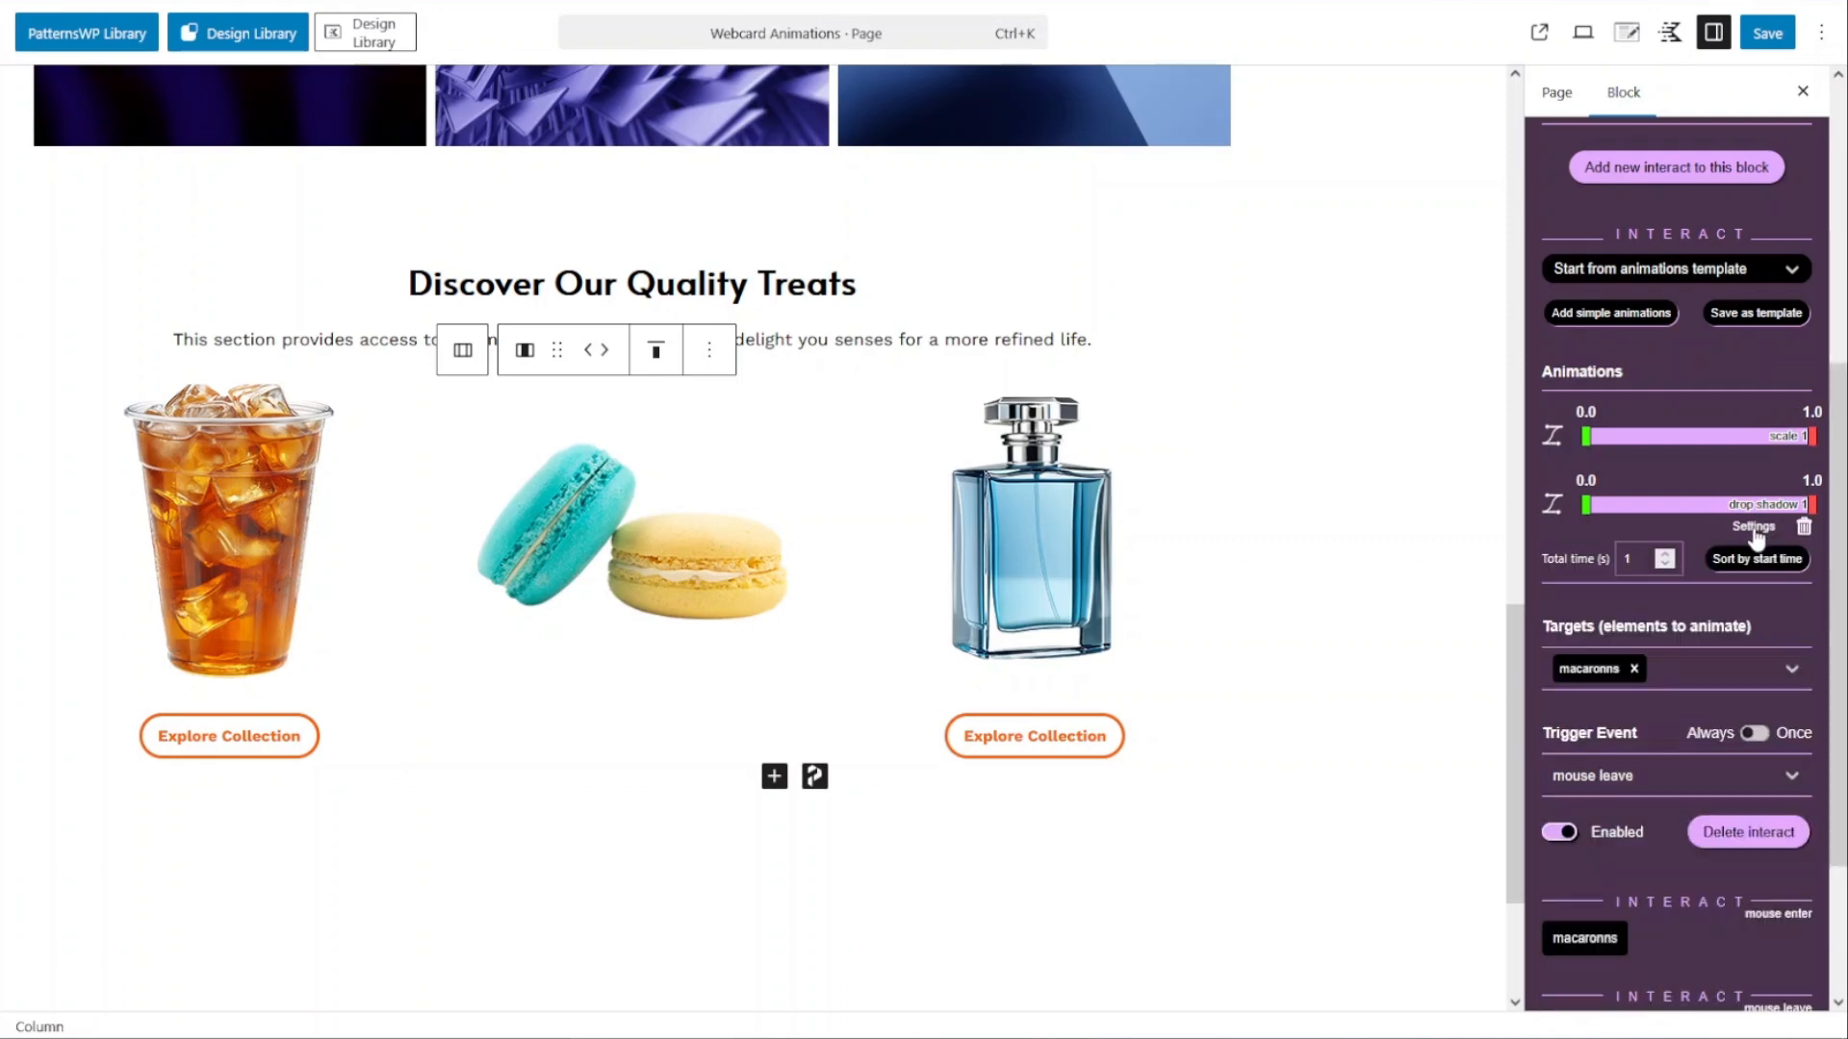
mouse_move(708, 524)
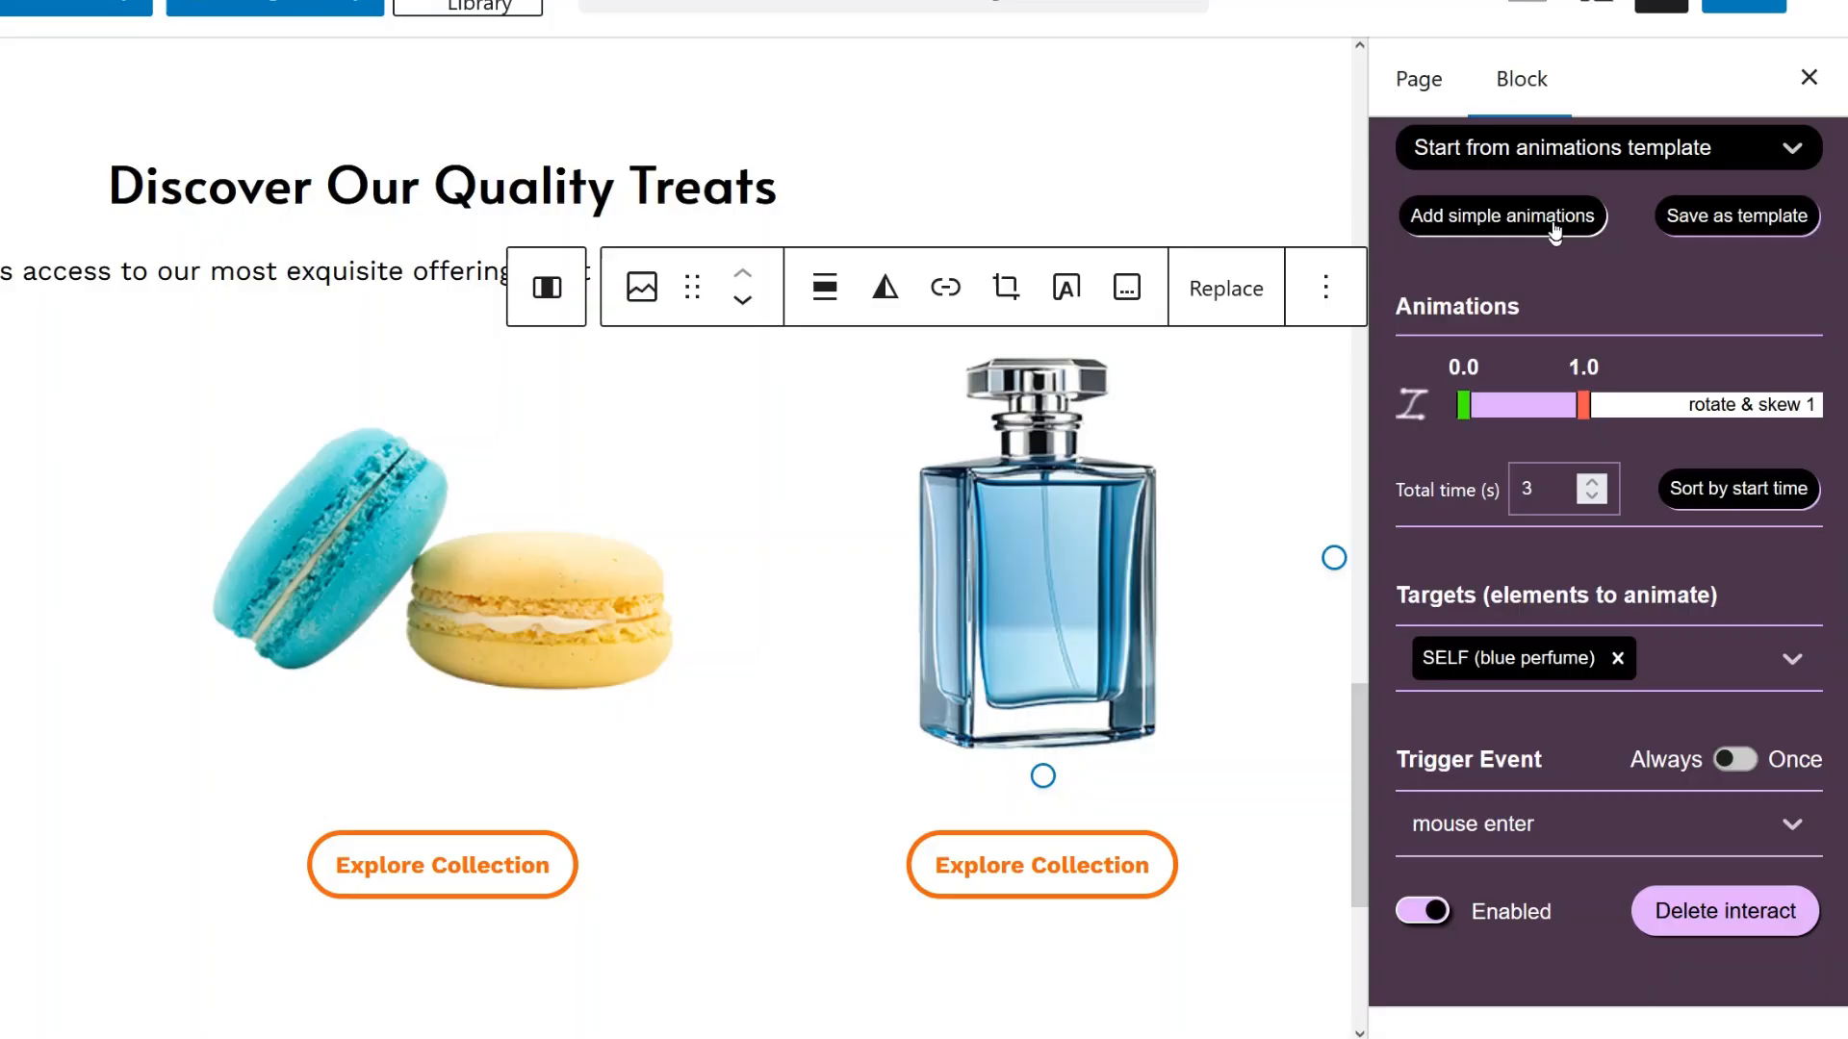
Add a filter animation to the blue perfume image's mouse enter interaction
click(1544, 230)
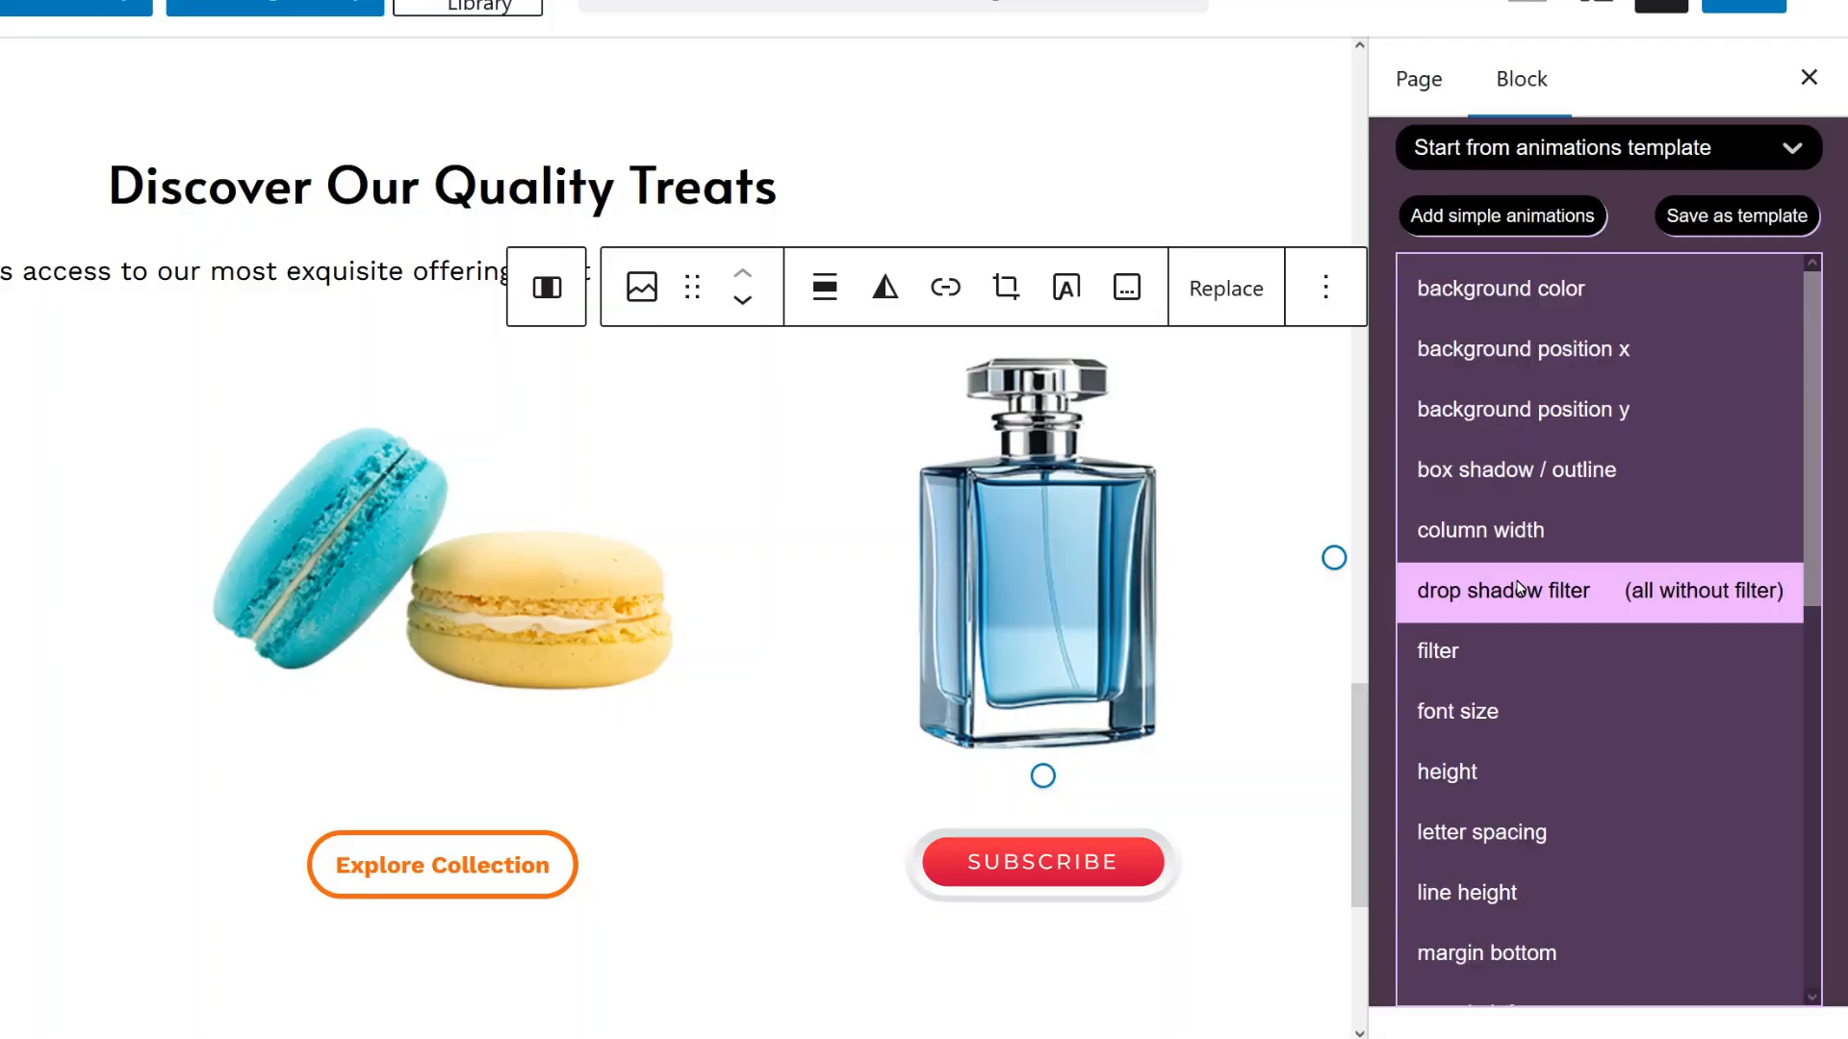
click(1511, 652)
scroll(1523, 579, down, 3)
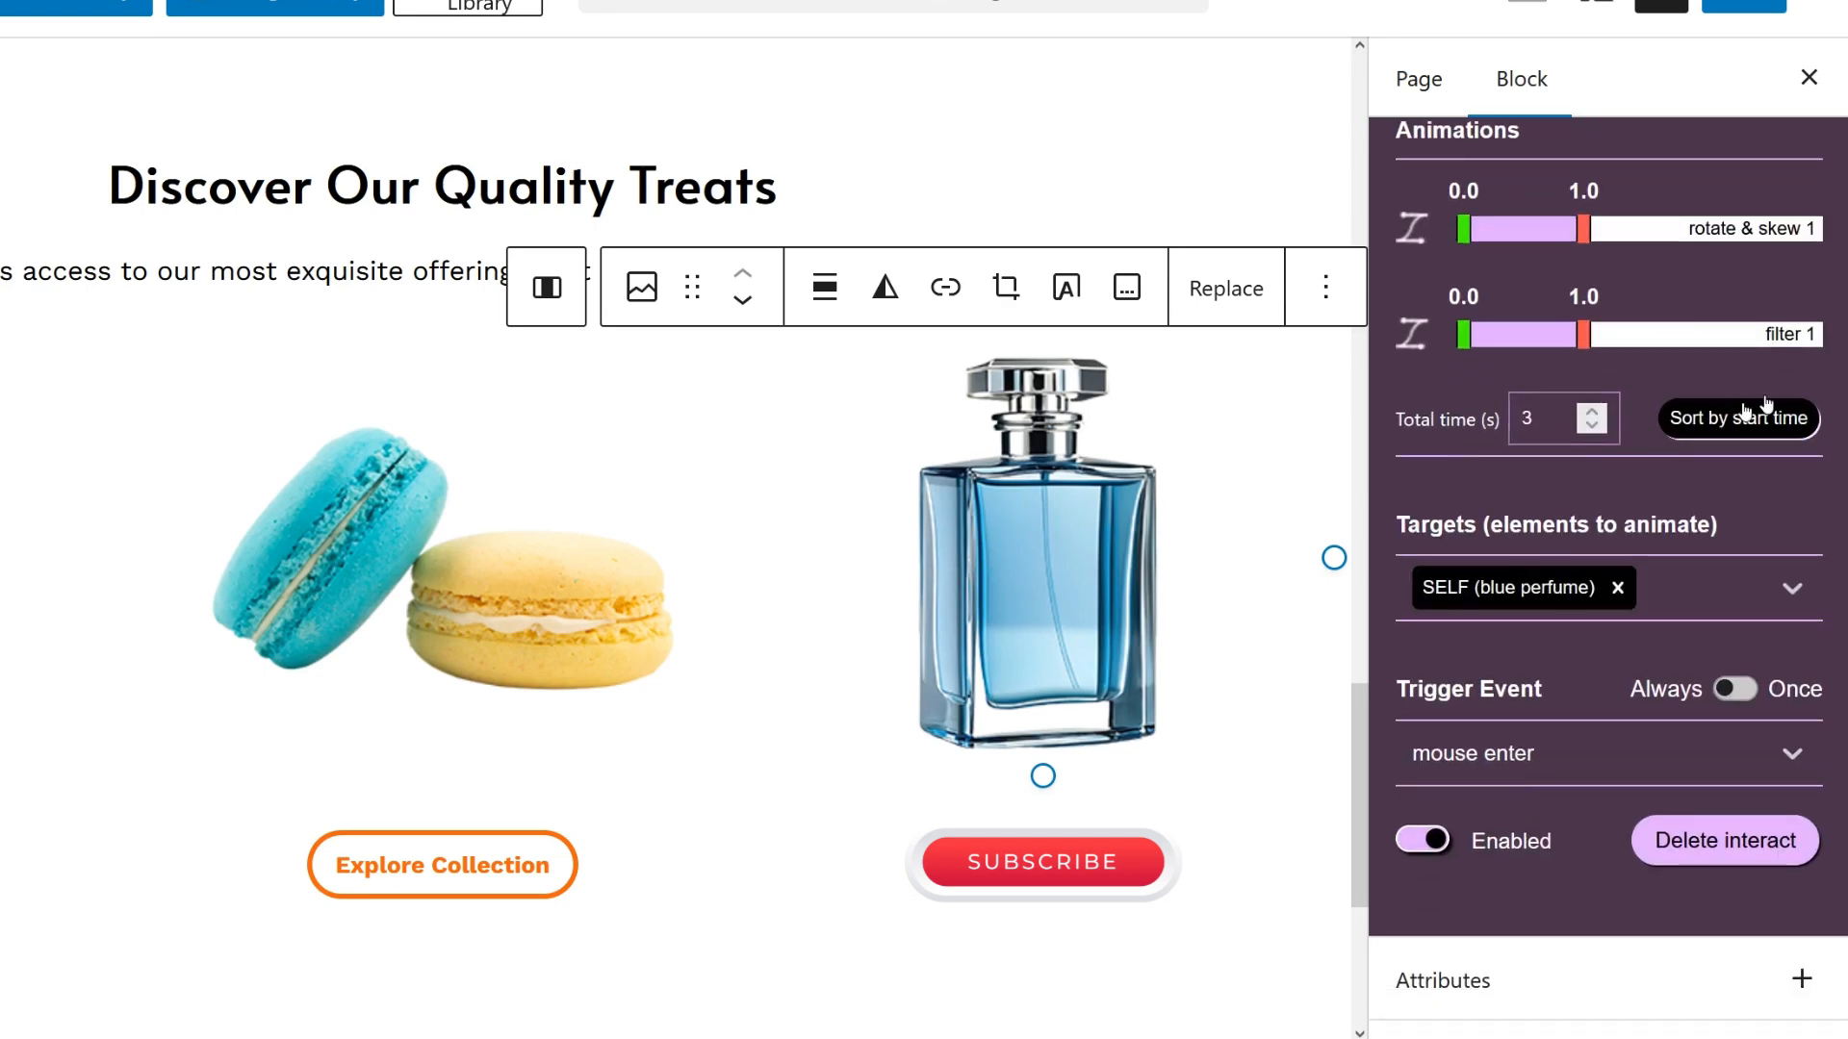
Set the blue perfume's mouse enter filter animation to hue-rotate with a value of 116 deg
click(1768, 371)
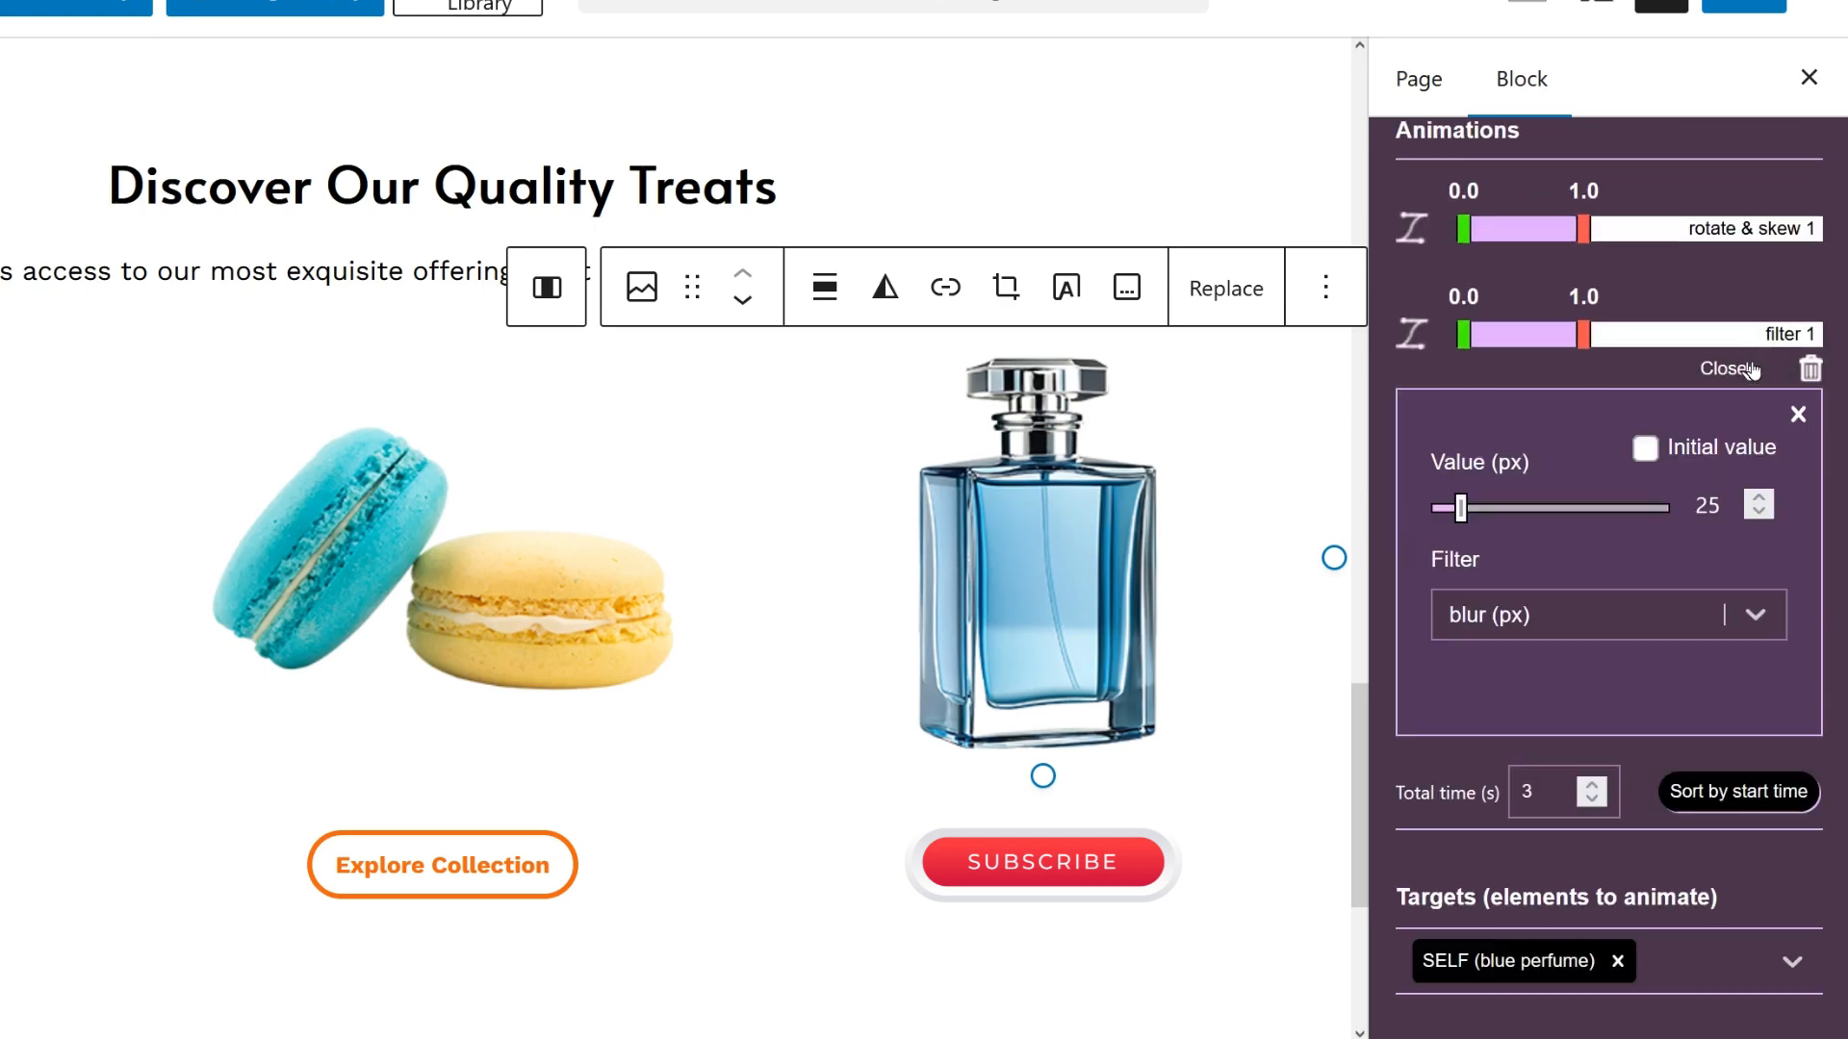
click(1599, 606)
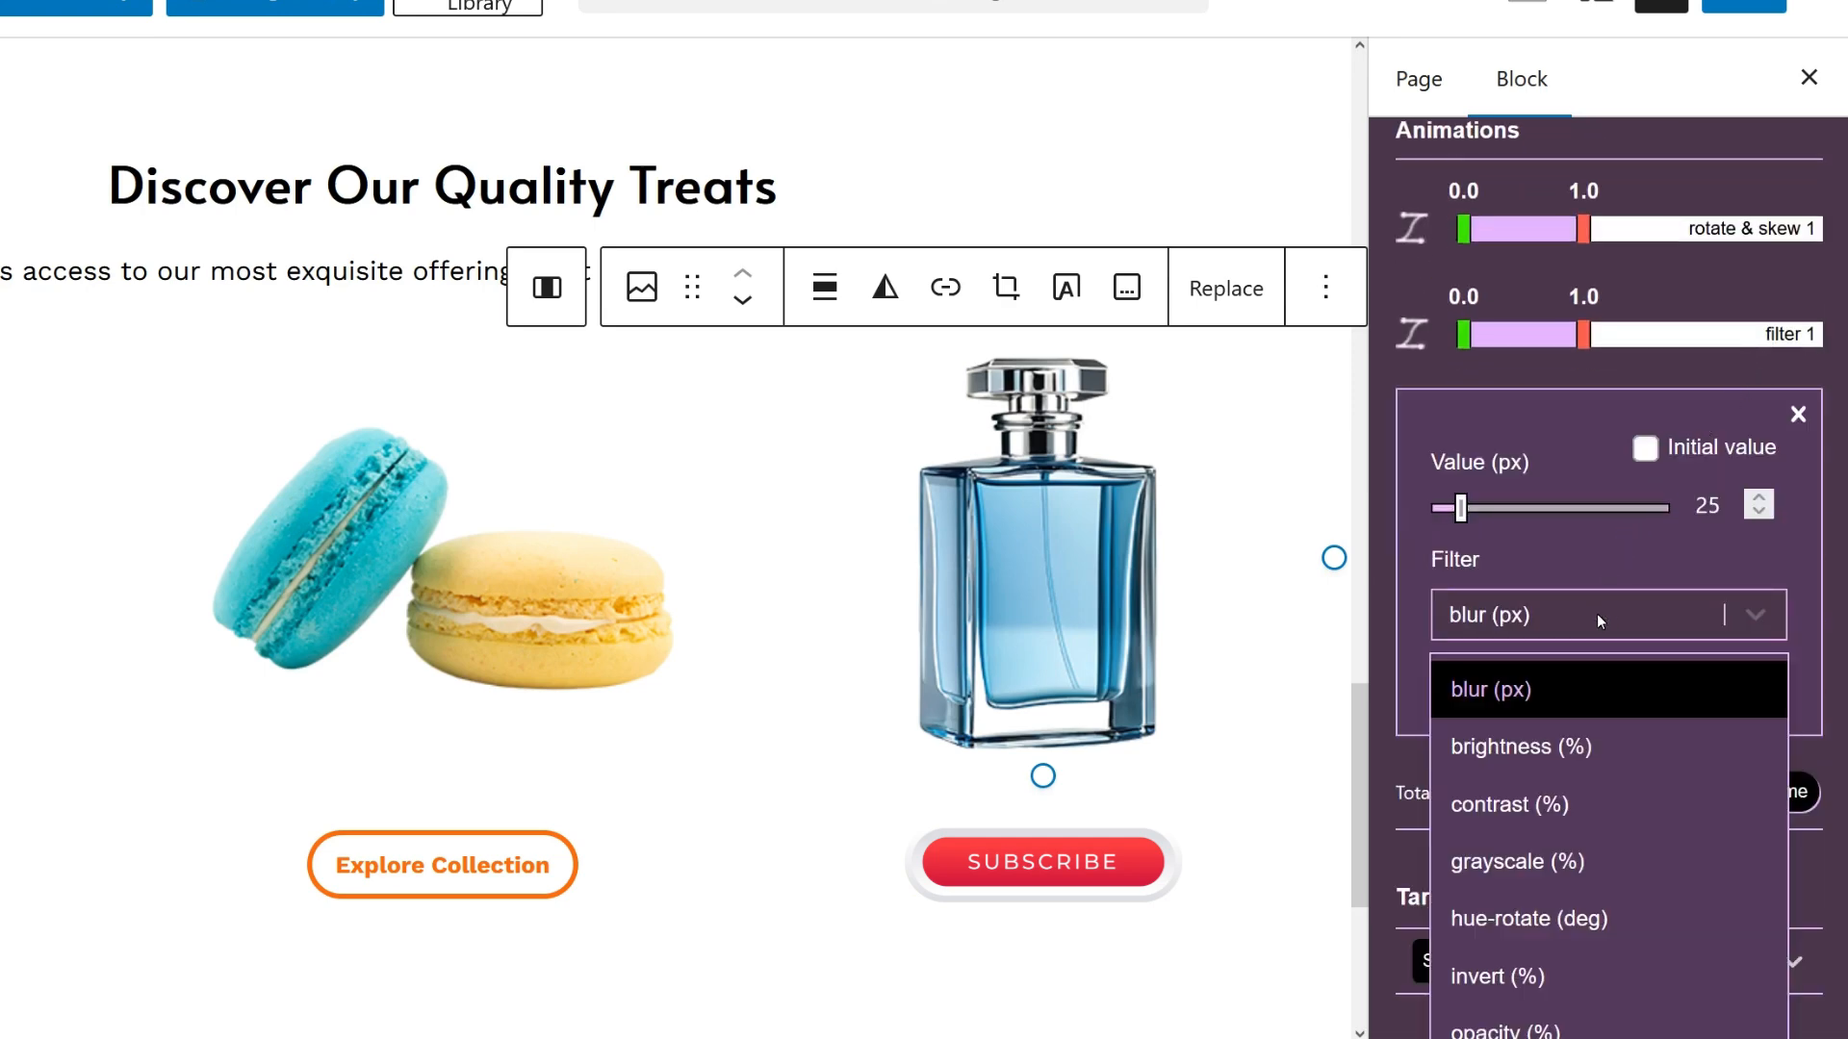
click(1558, 919)
click(1508, 508)
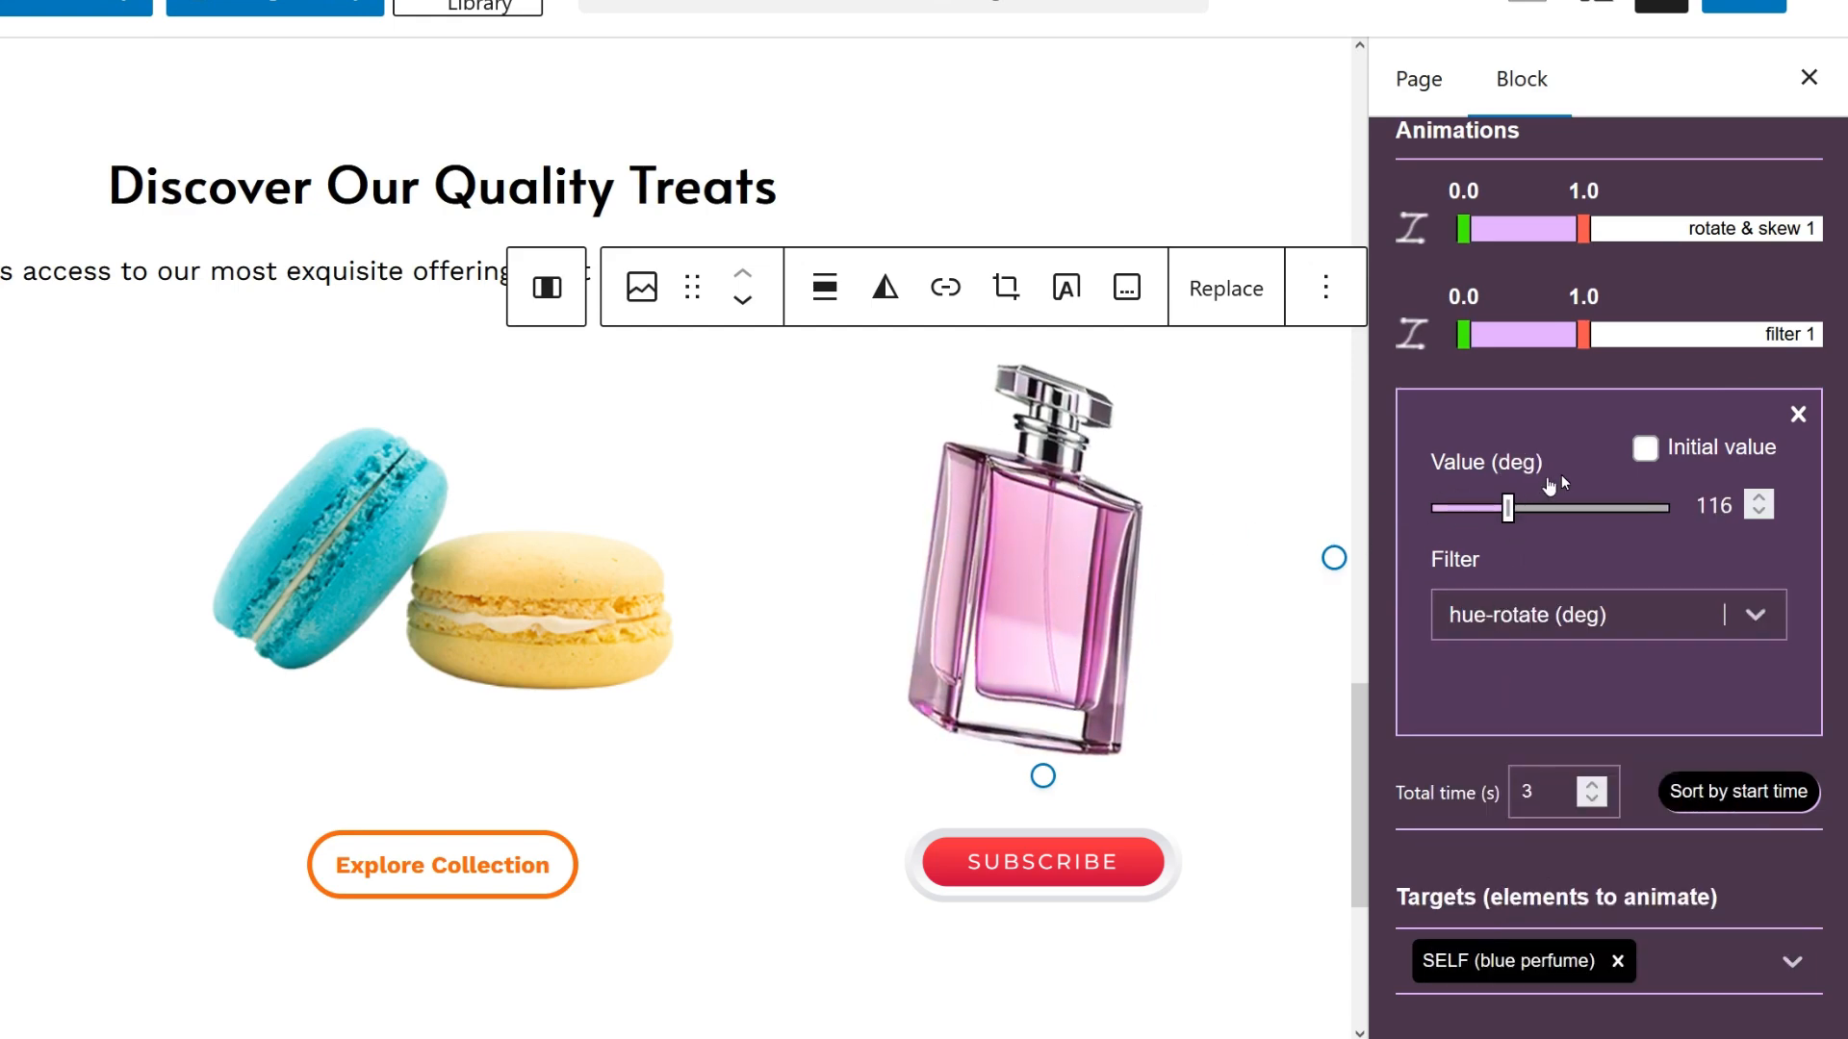
click(1798, 417)
Preview the Go Round 3D, Jelly Stretch and Move into Depth animation templates among the Eye Catchers
scroll(1701, 453, up, 3)
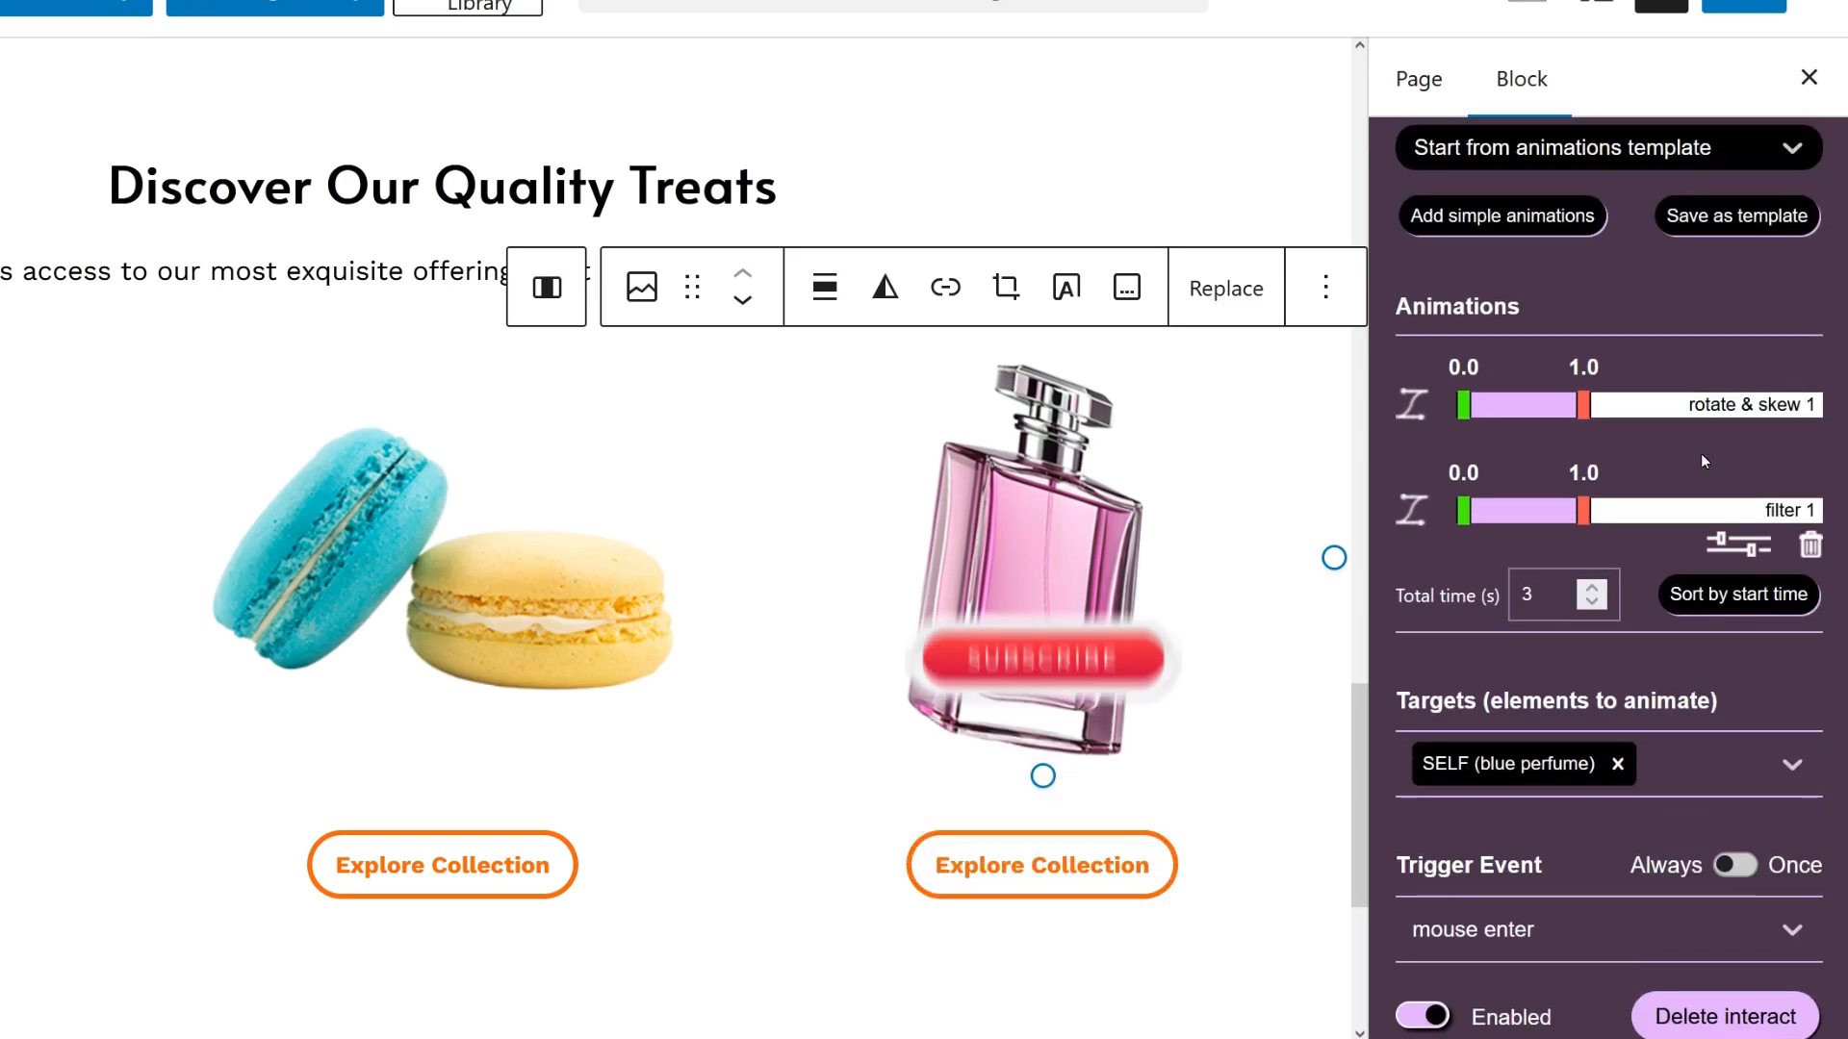
click(1578, 145)
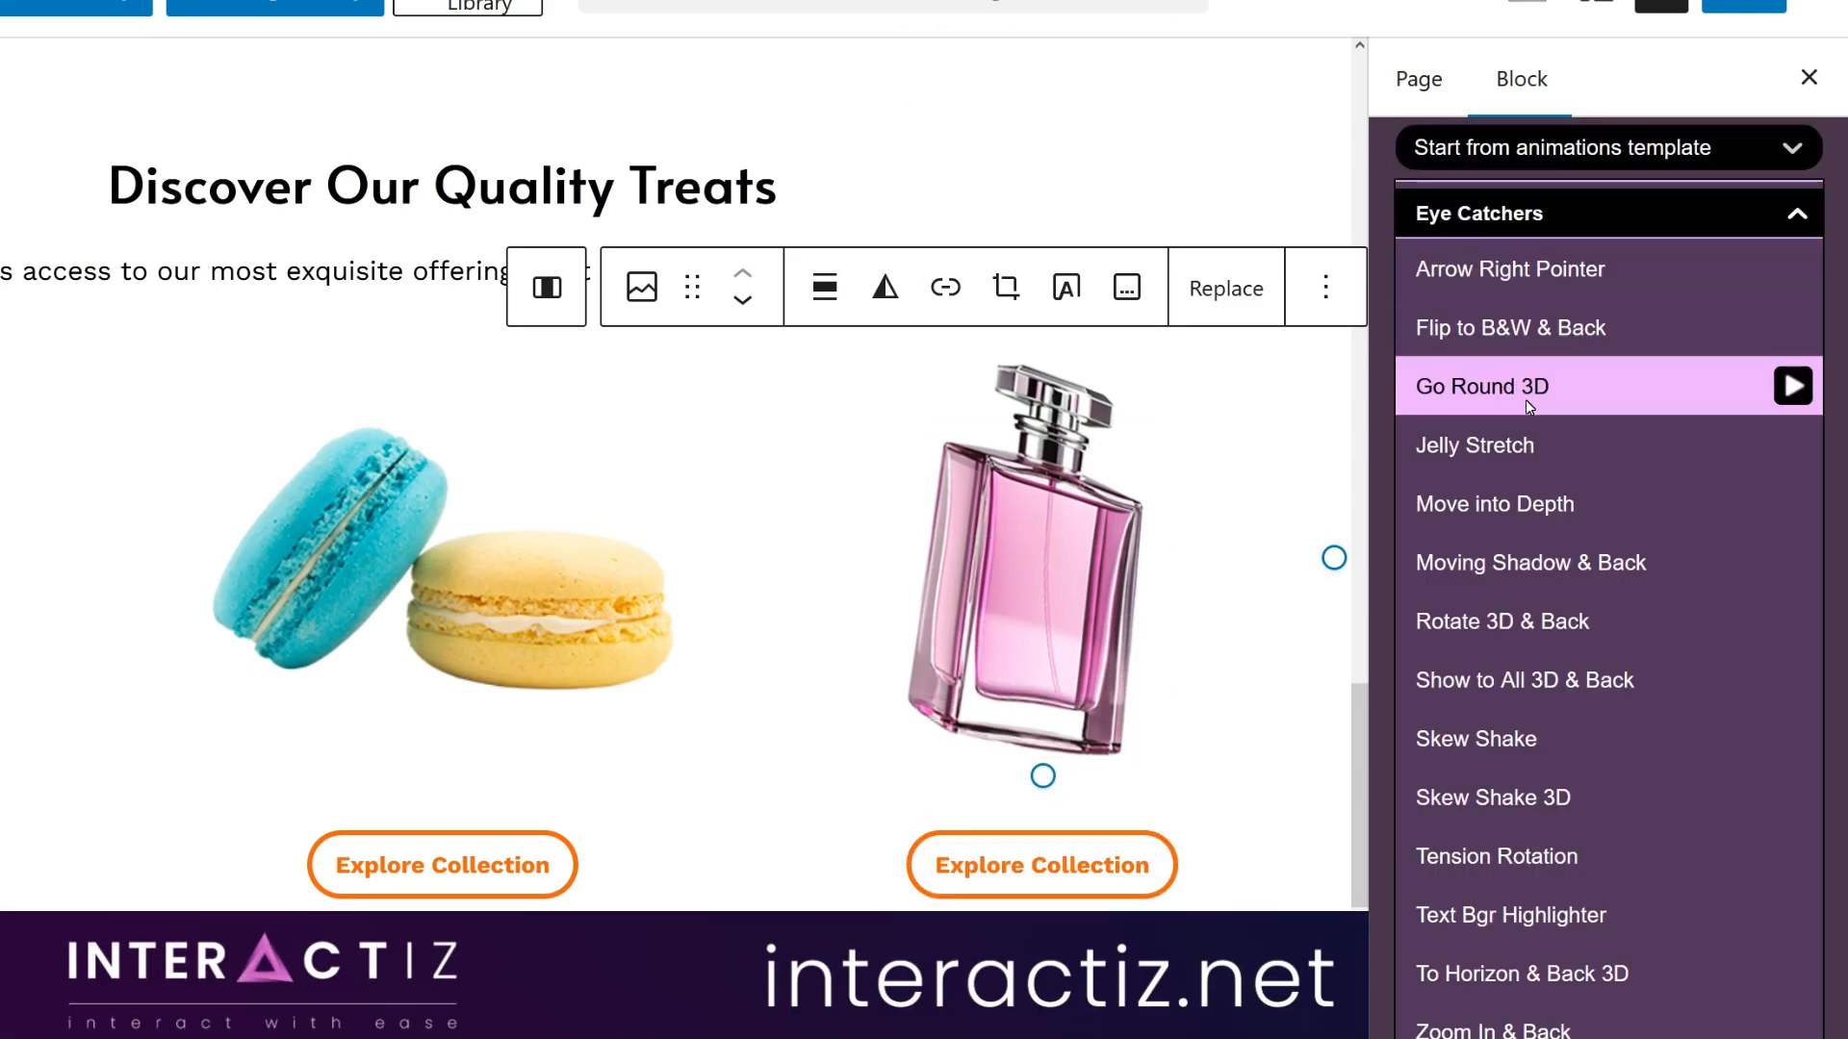
mouse_move(1790, 380)
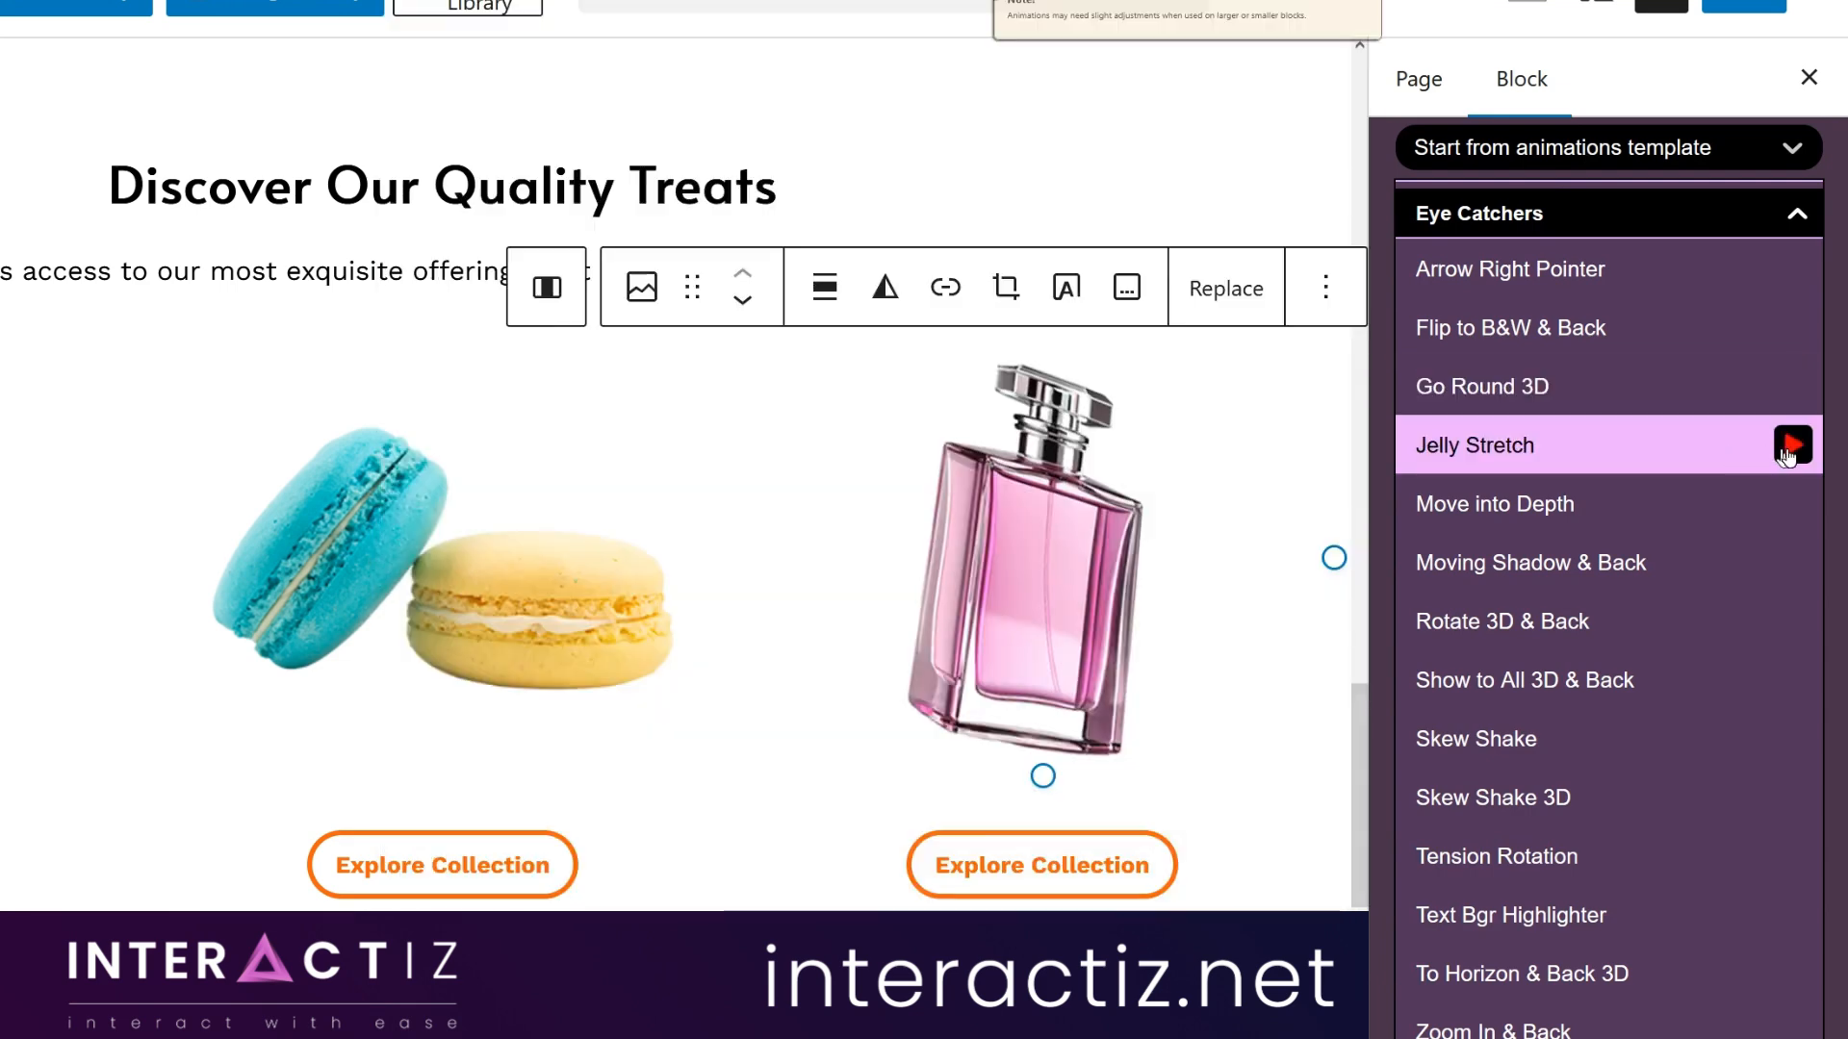
mouse_move(1785, 454)
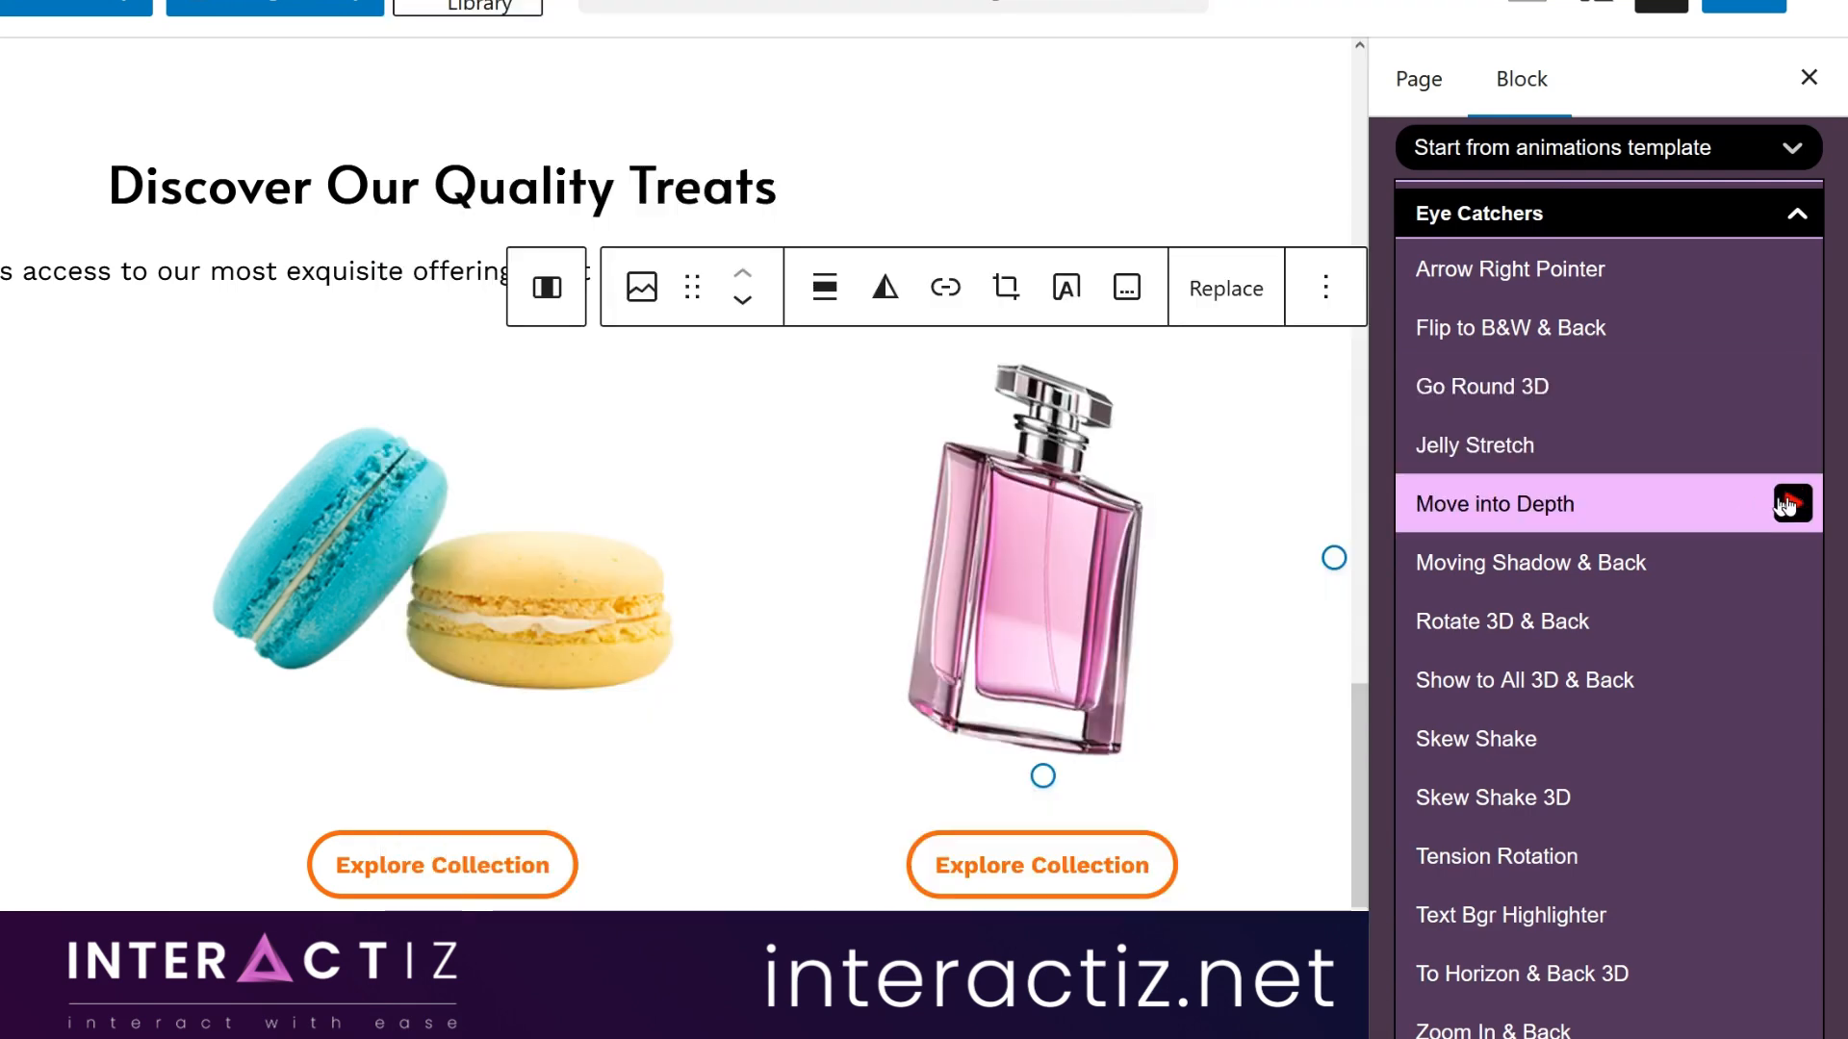
mouse_move(1790, 505)
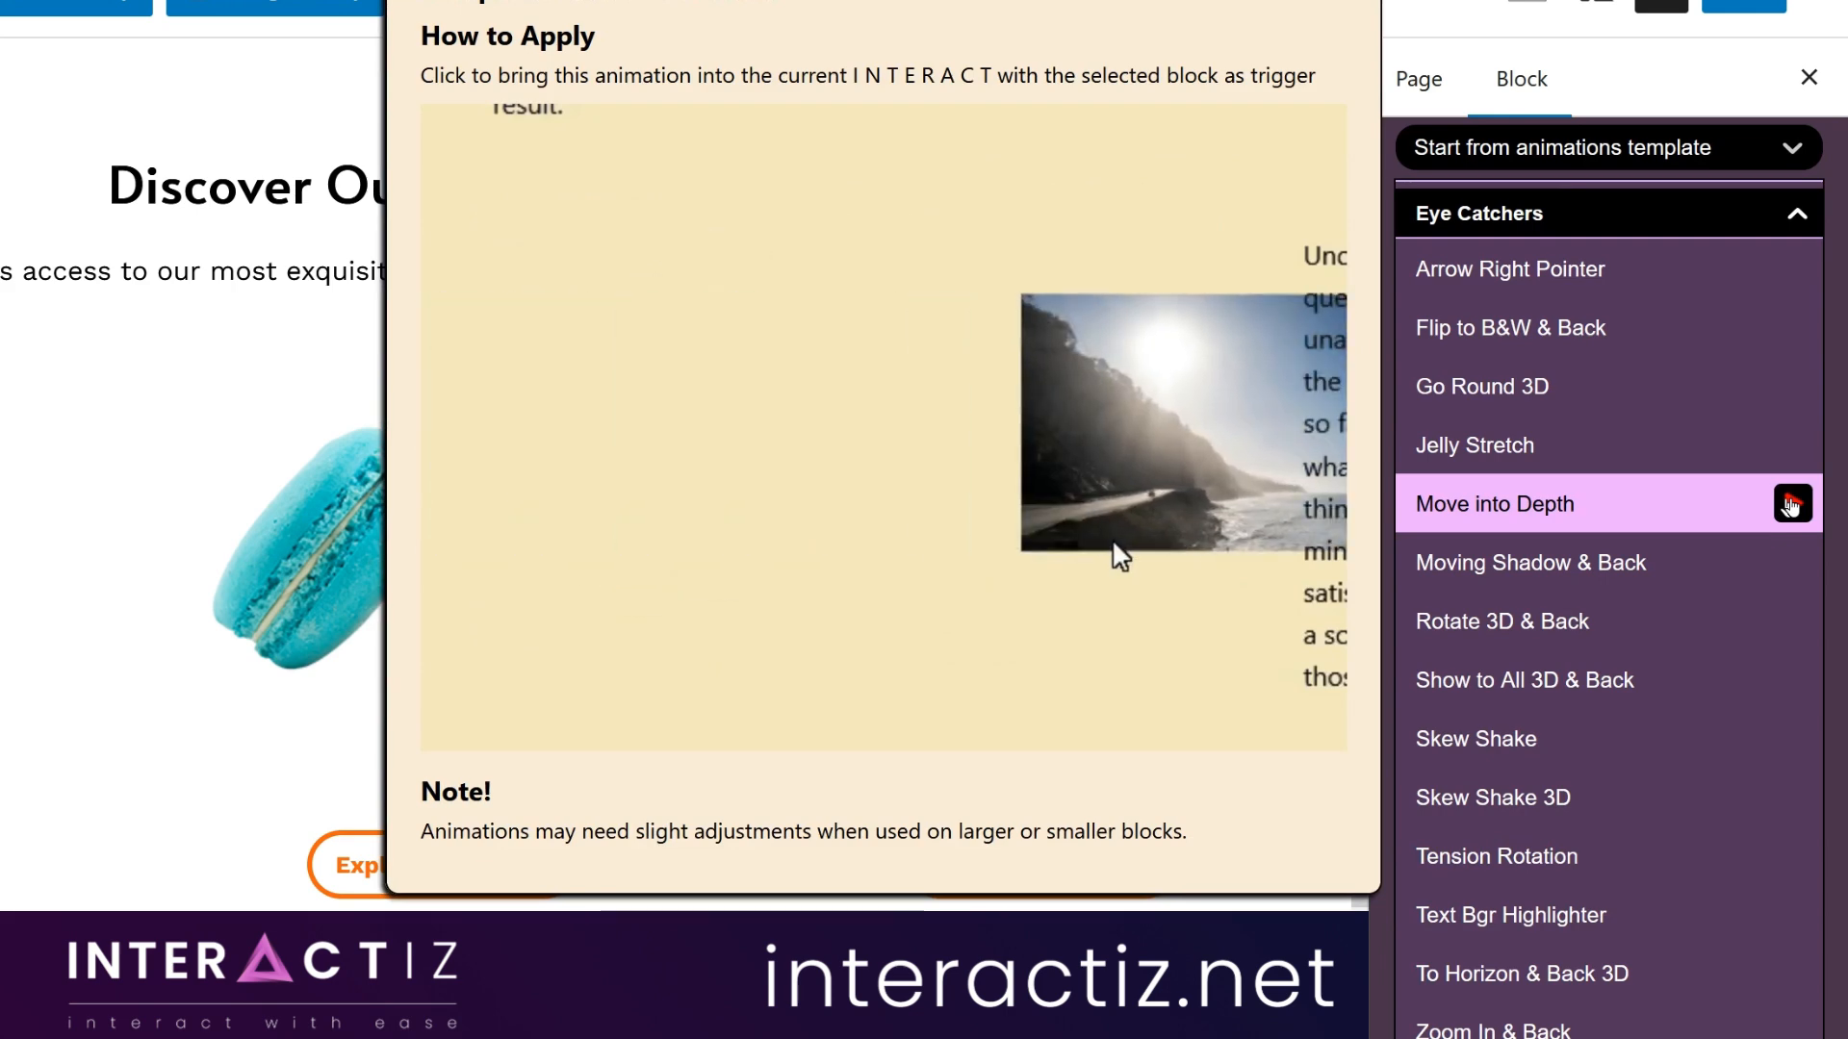